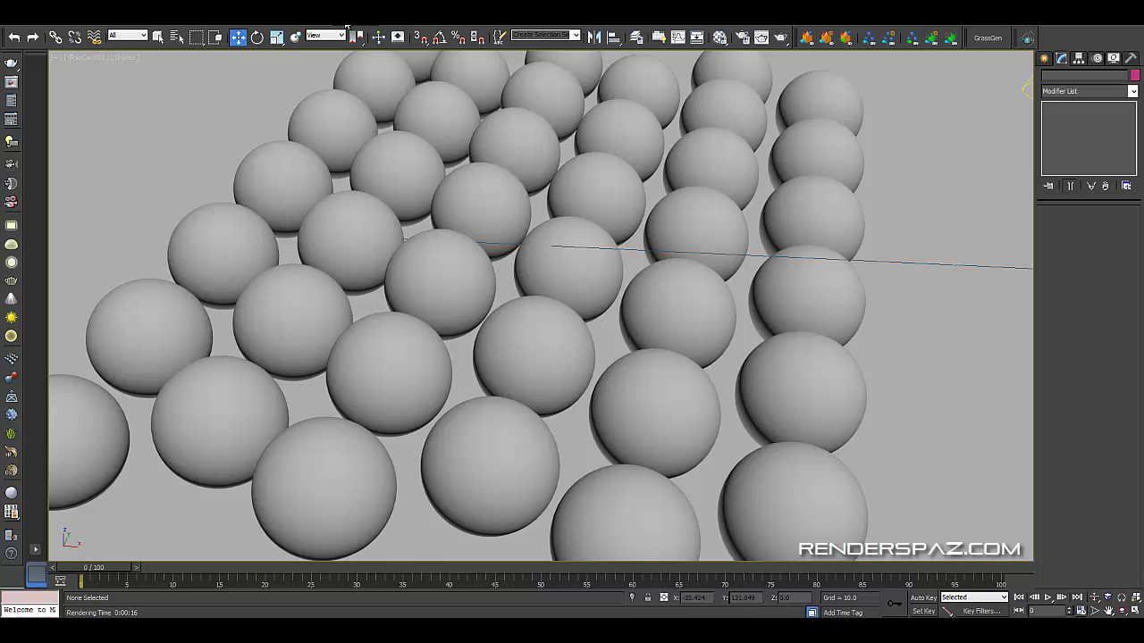
- Open the Rendering menu with Alt+R
key("alt+r")
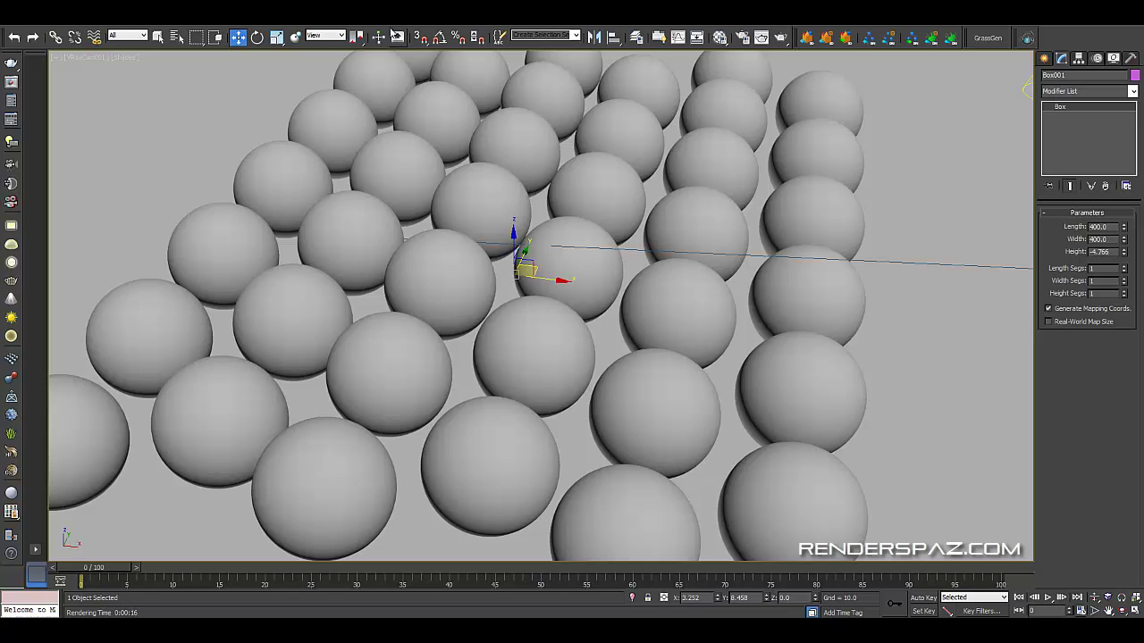
- Review the V-Ray image sampler settings in Render Setup, then close it
left_click(362, 16)
left_click(378, 47)
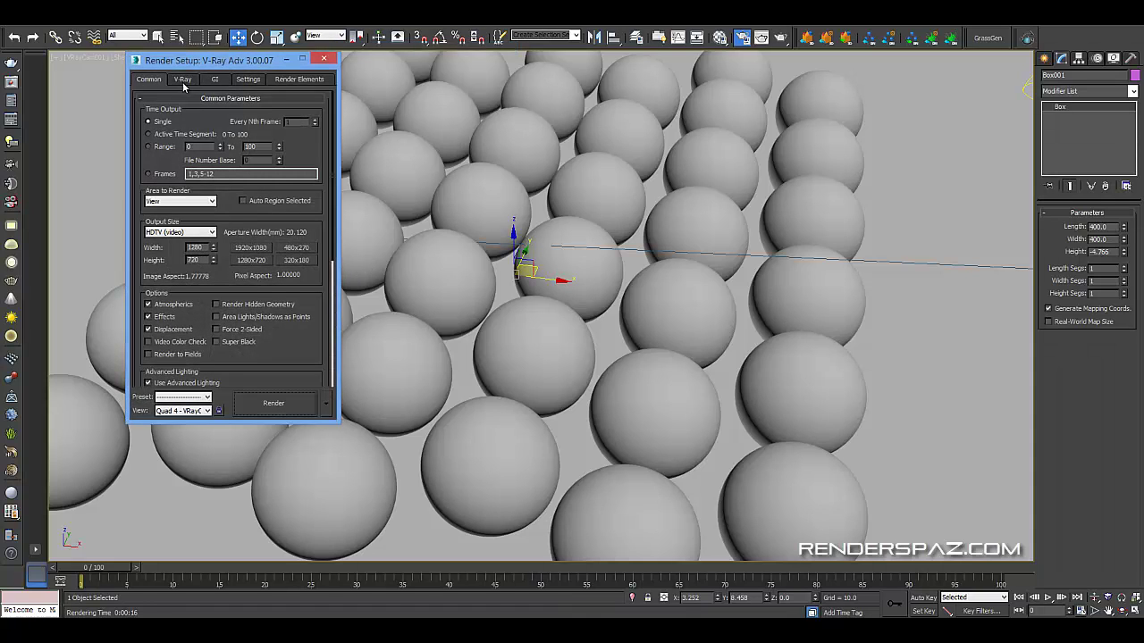
left_click_drag(192, 64, 151, 72)
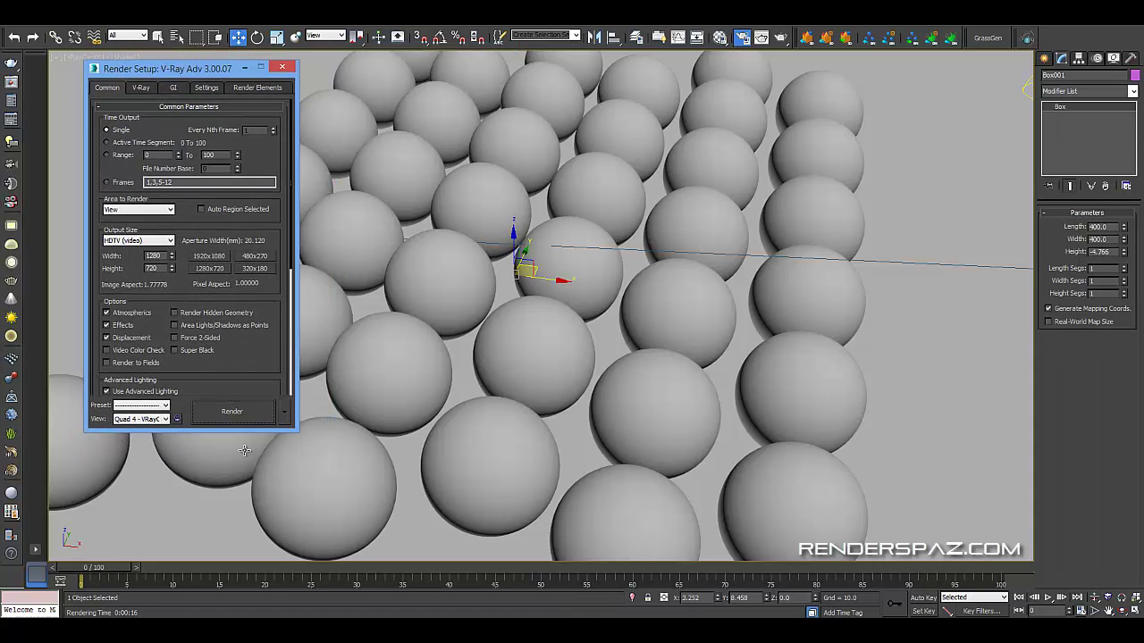
left_click(142, 88)
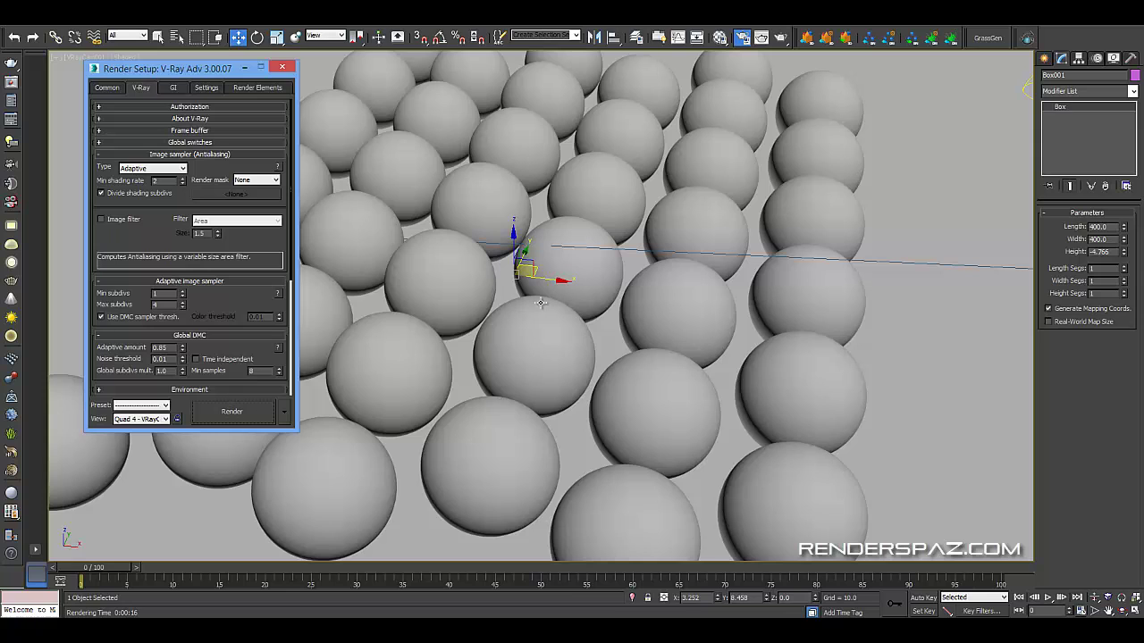
left_click(282, 66)
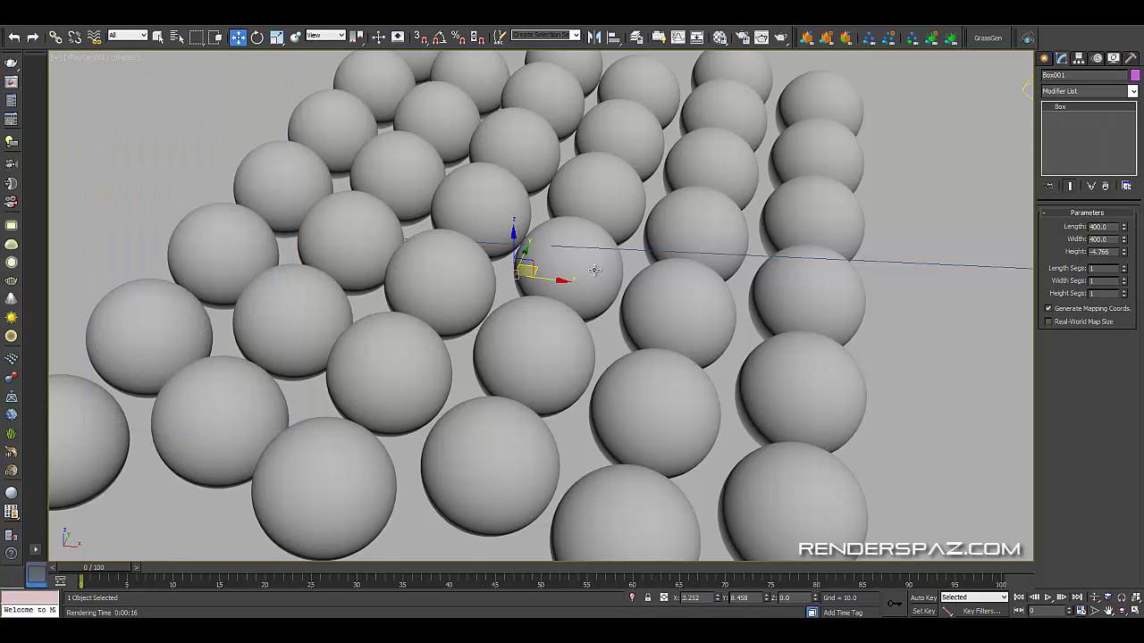
- Select the dome light VRayLight001 and show its Sampling subdivs of 8
scroll(849, 243, "down", 5)
middle_click_drag(849, 243, 694, 222)
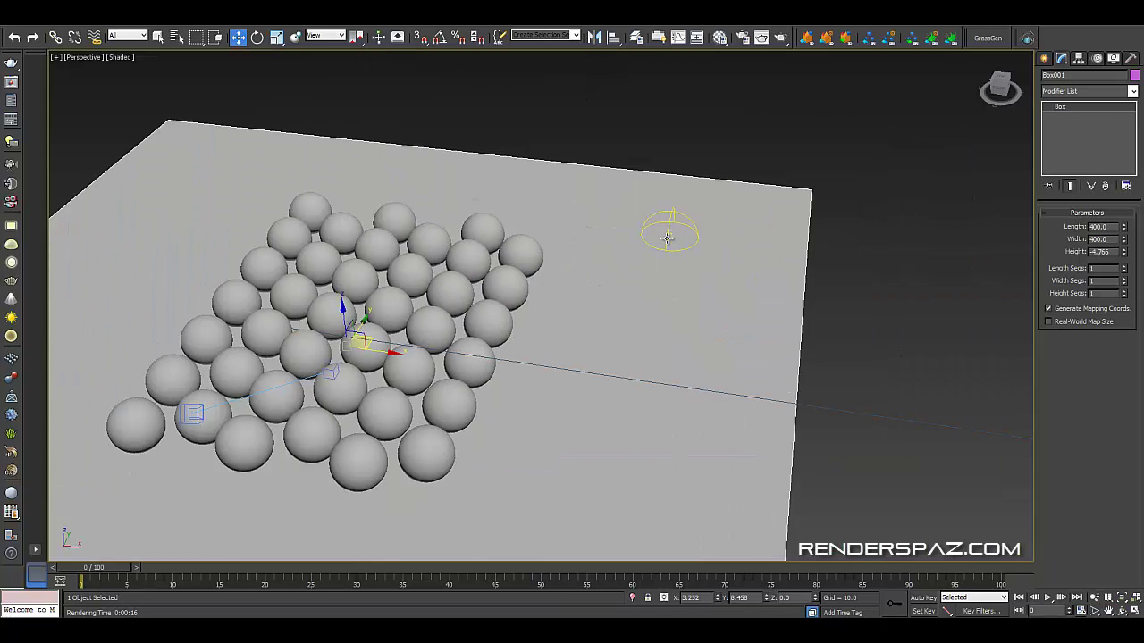
left_click(673, 234)
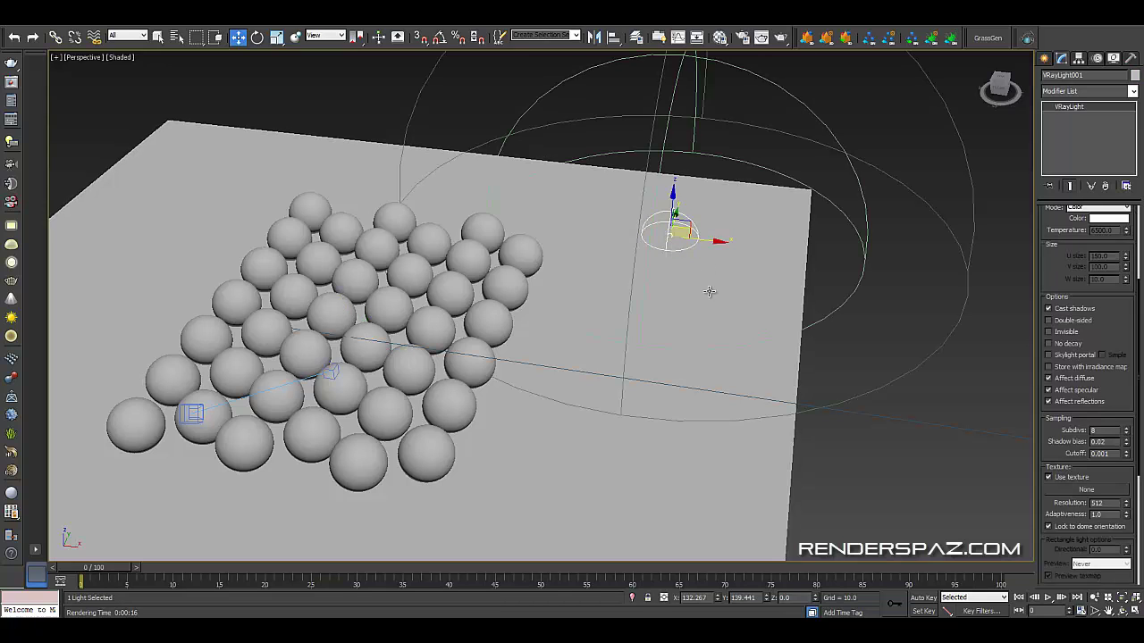
scroll(1063, 262, "up", 5)
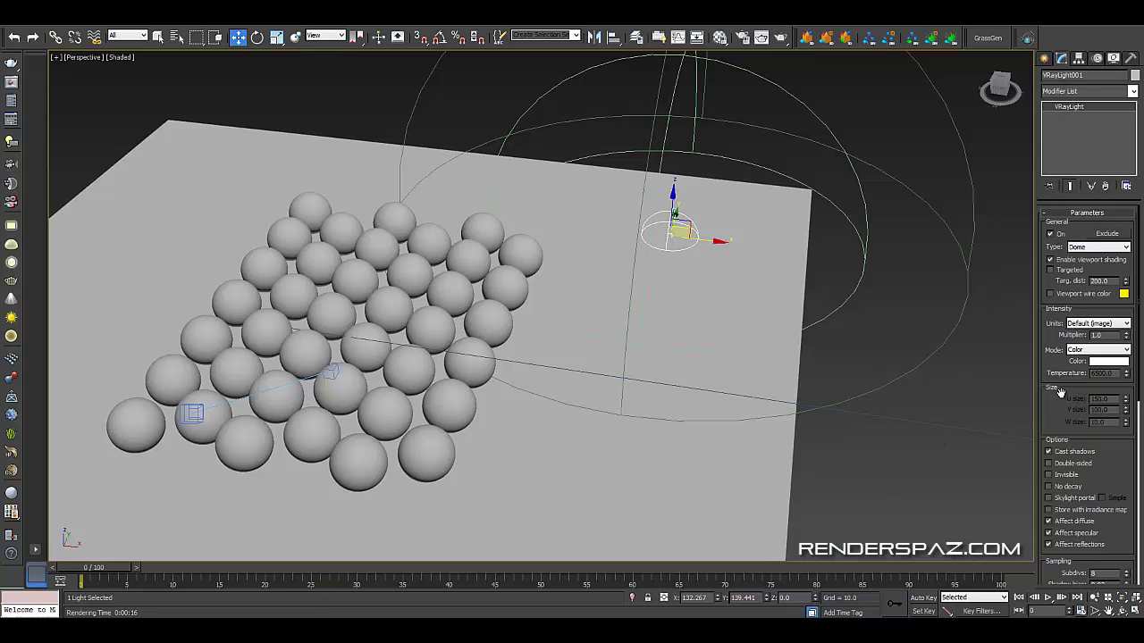
scroll(1055, 353, "down", 5)
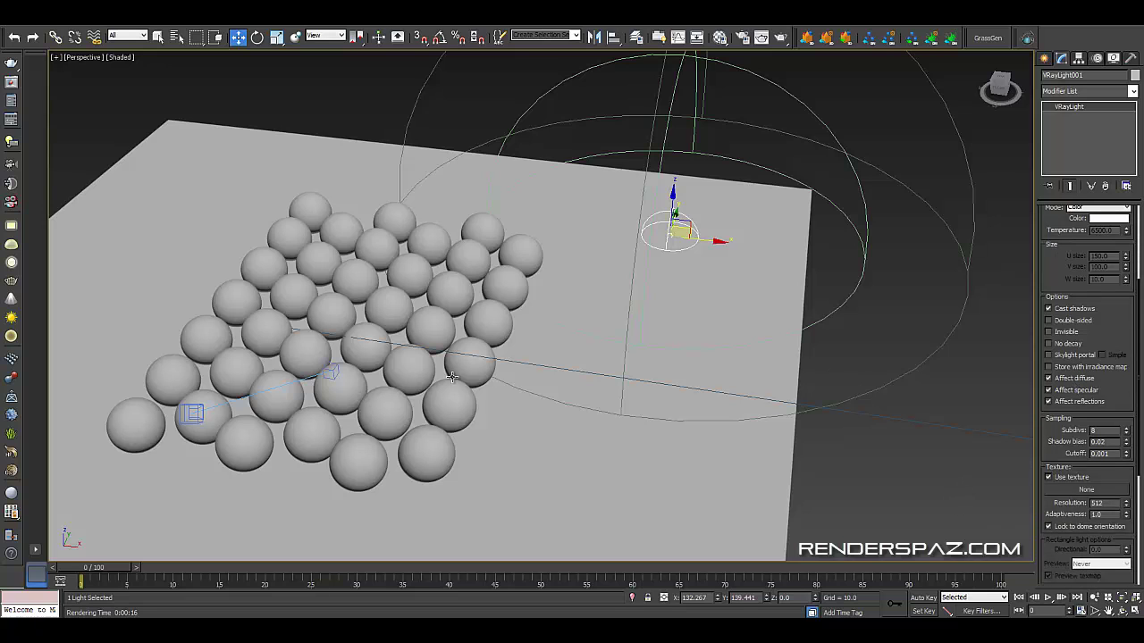
middle_click_drag(411, 394, 540, 357)
- Render the camera view of the grey spheres
key("c")
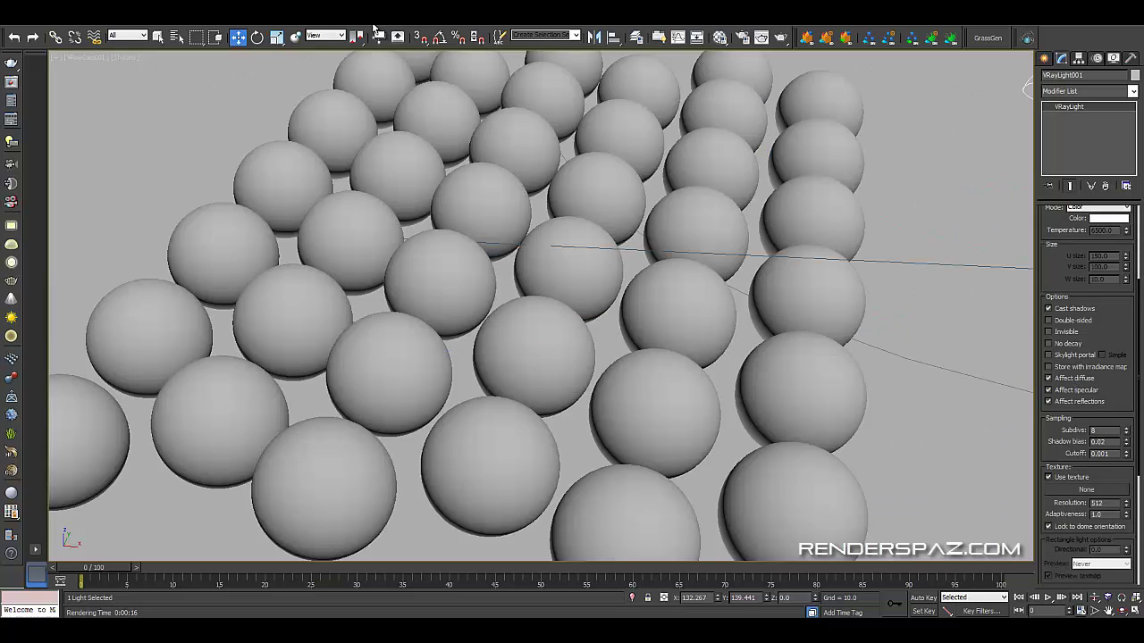
left_click(356, 21)
left_click(371, 34)
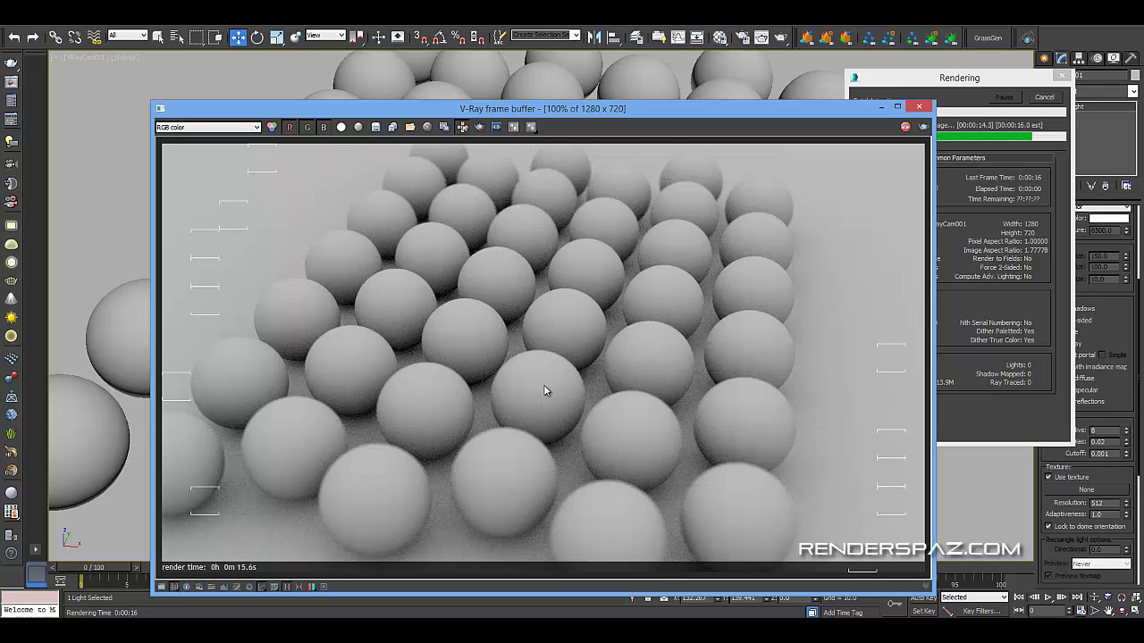
- Zoom the 15.8 s render to 200% in the frame buffer to inspect the noise
scroll(545, 396, "up", 2)
scroll(560, 391, "down", 2)
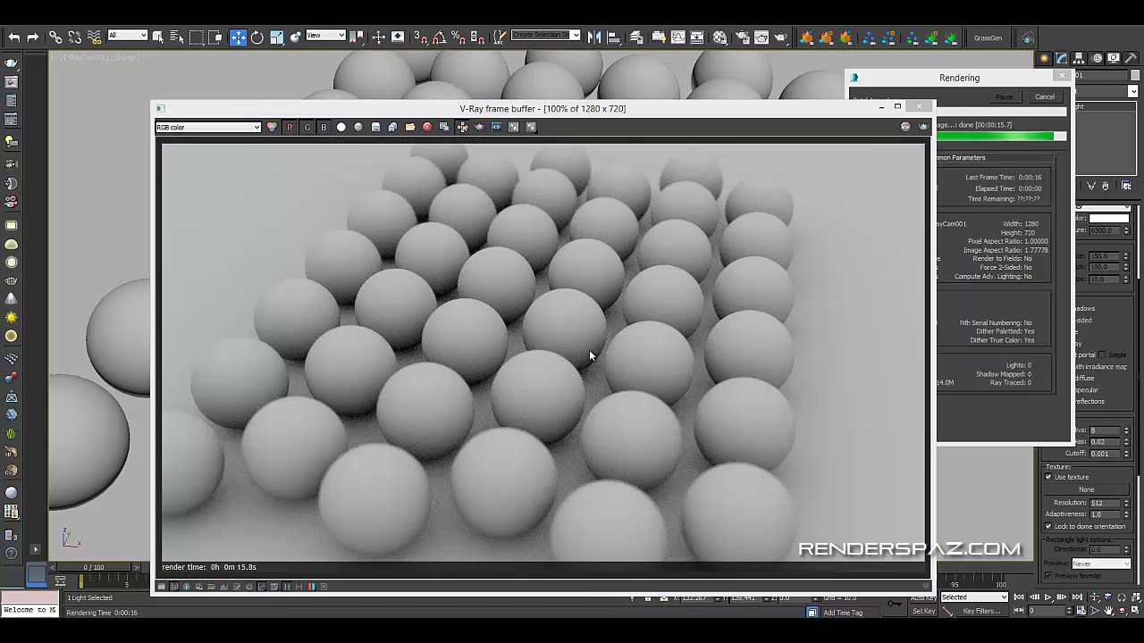
left_click(555, 117)
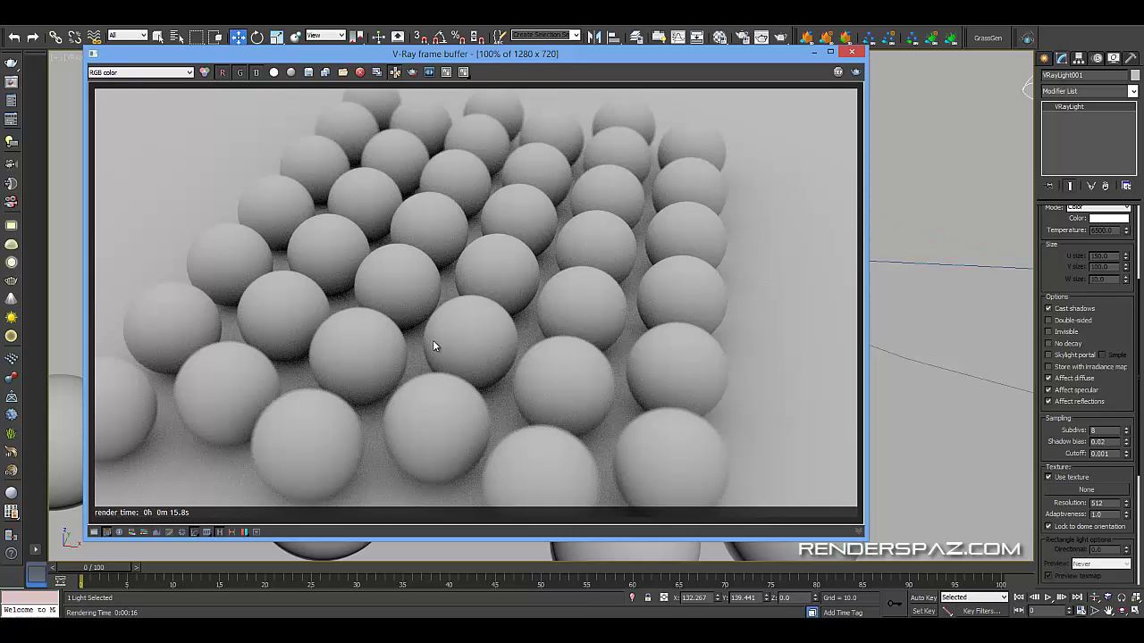
scroll(432, 338, "up", 2)
middle_click_drag(368, 338, 340, 286)
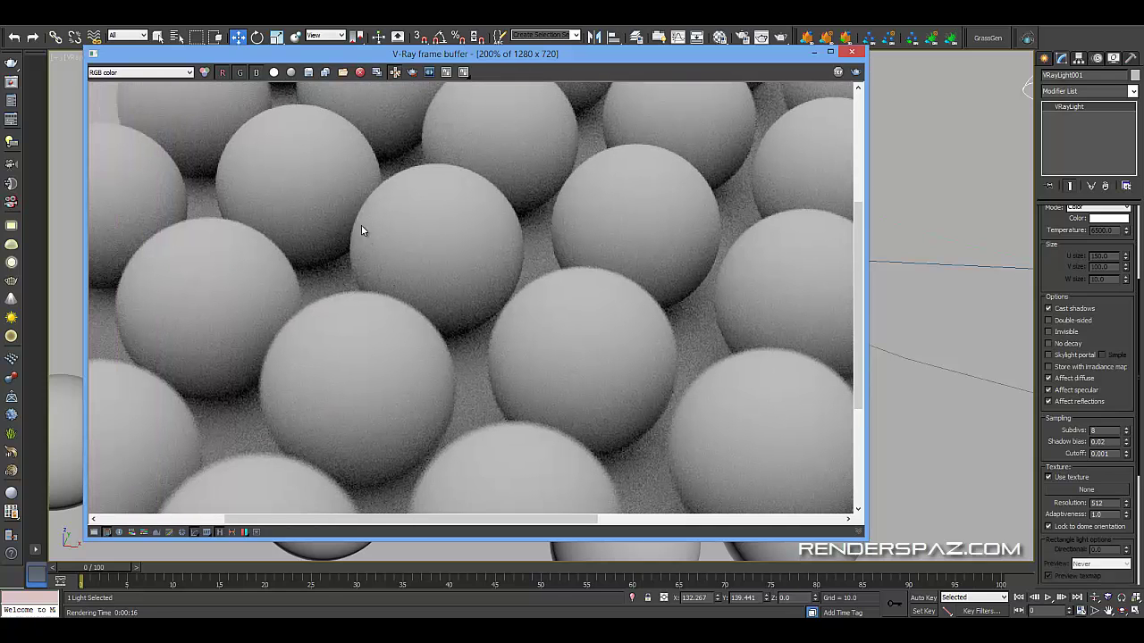
middle_click_drag(388, 223, 370, 325)
scroll(439, 314, "down", 2)
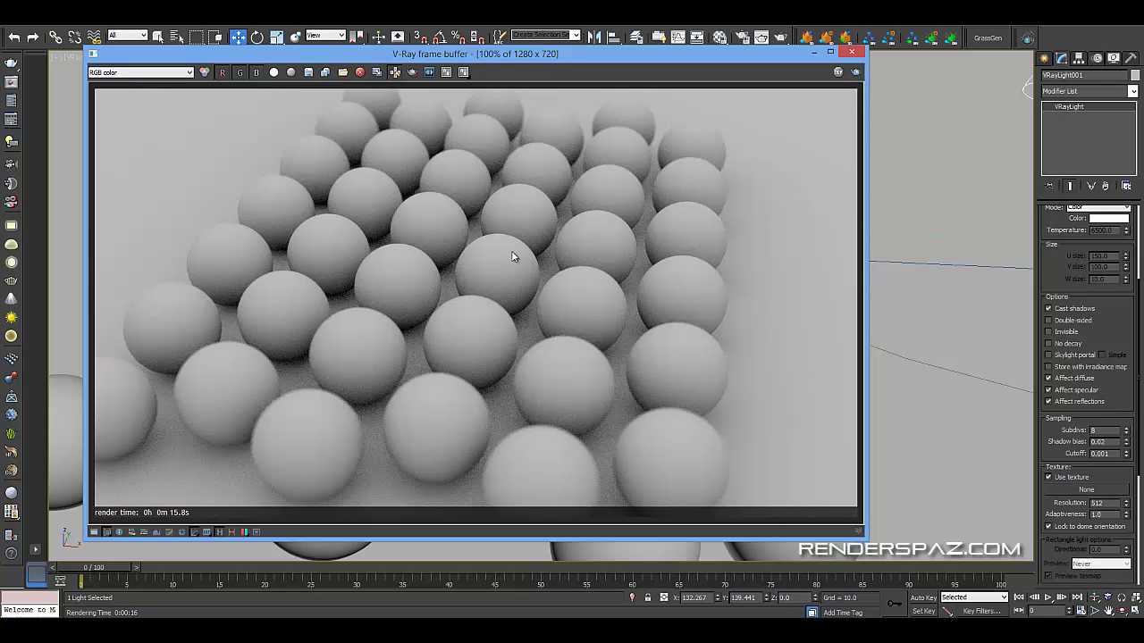
left_click_drag(507, 56, 533, 86)
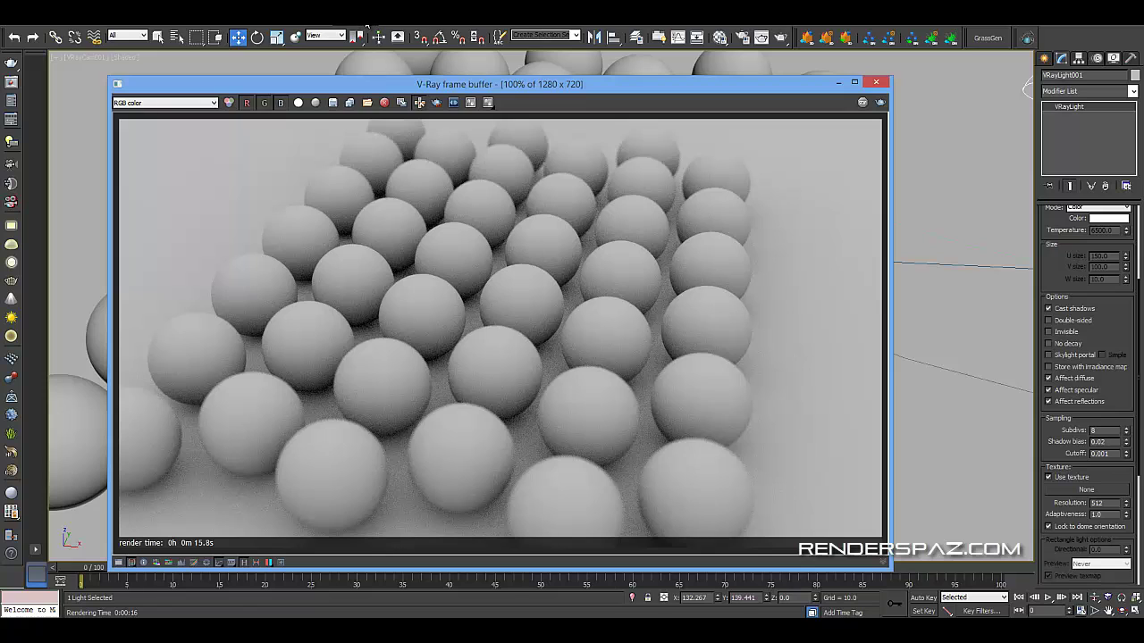
- Review the global illumination settings in Render Setup
left_click(353, 18)
left_click(384, 46)
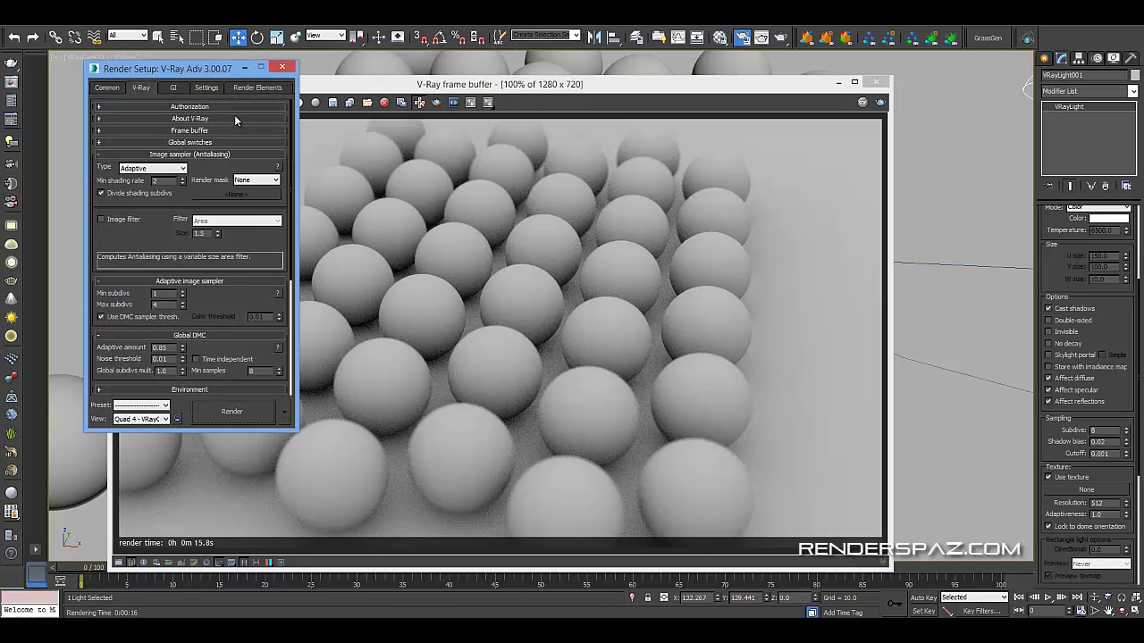
left_click(181, 90)
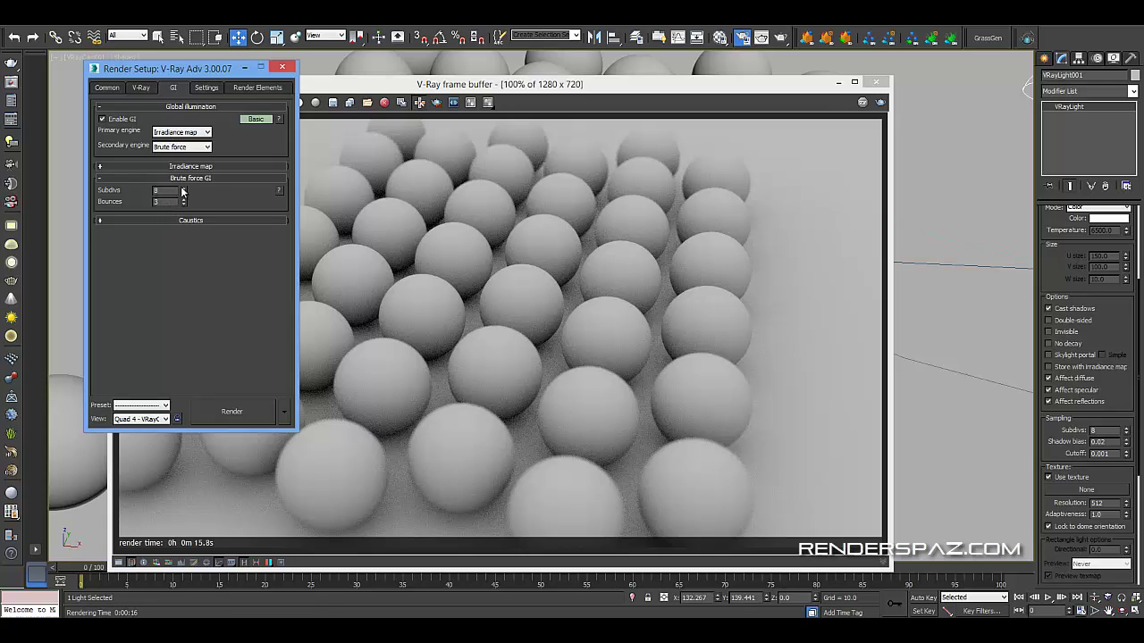
- Re-render the spheres and open the render history window beside it
left_click(231, 411)
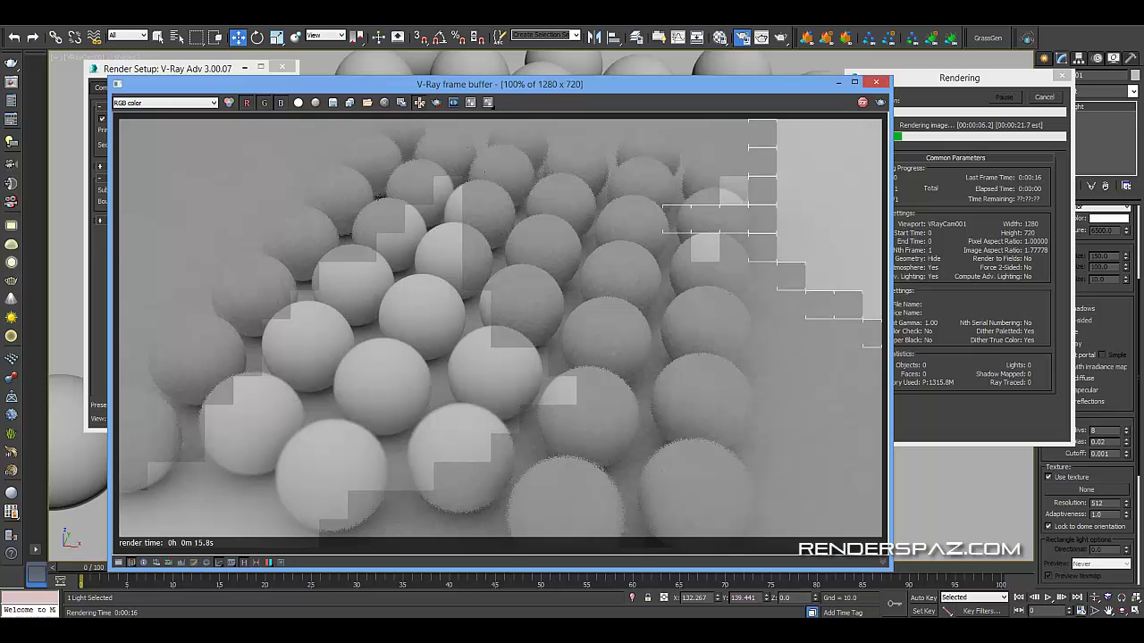
left_click(219, 562)
left_click_drag(138, 172, 157, 134)
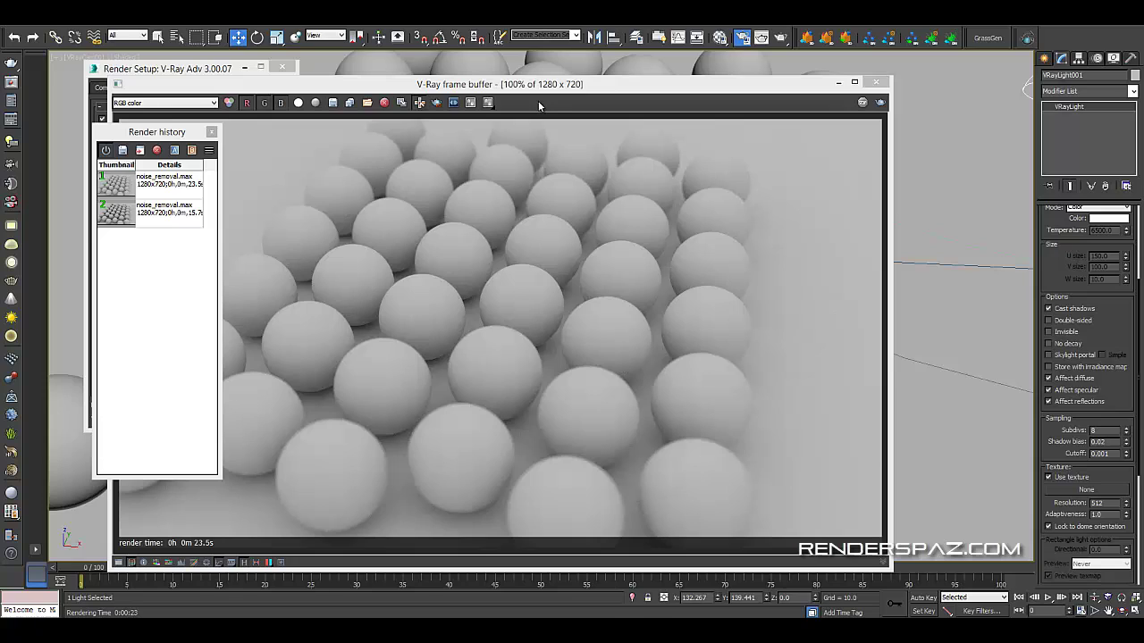
- Load the earlier grainy render and the newer clean render from the history to compare
left_click_drag(544, 94, 628, 47)
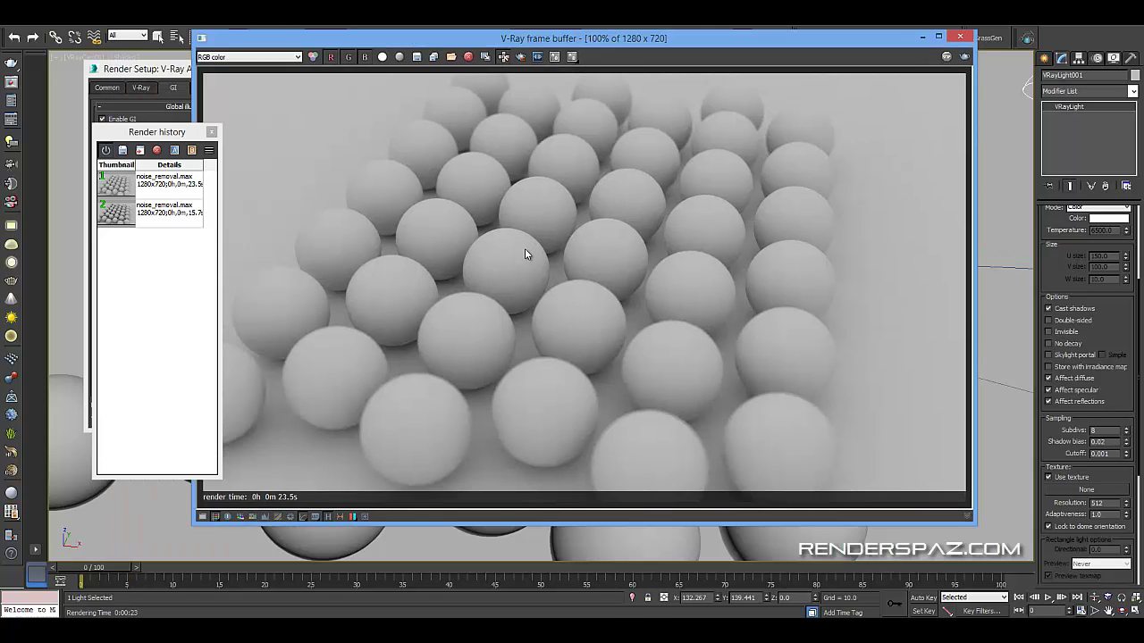
left_click(132, 213)
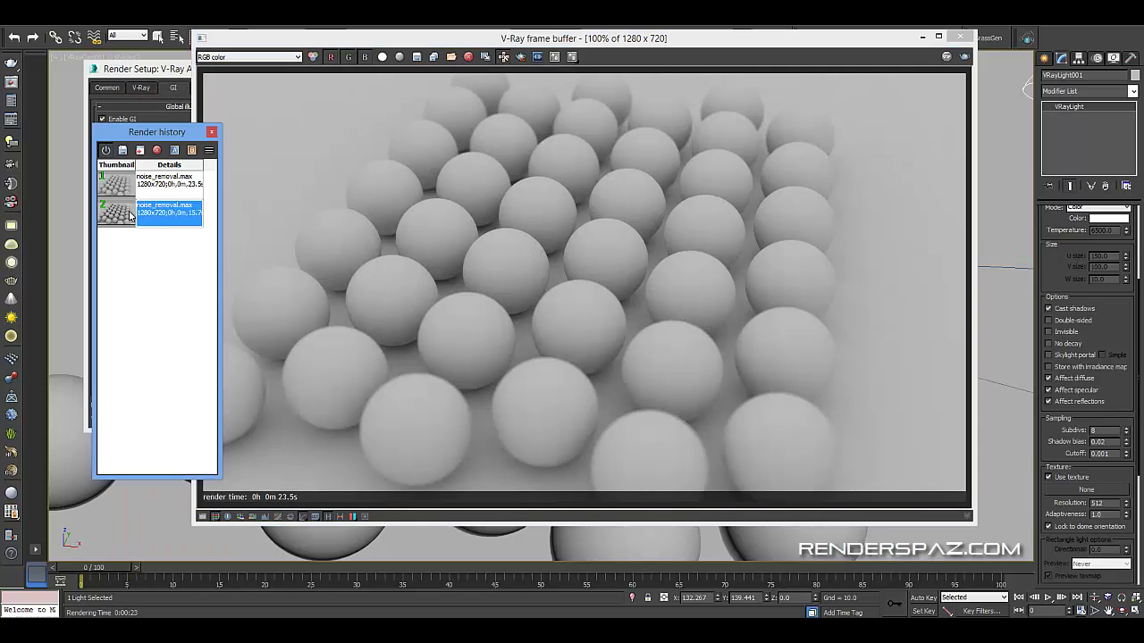
double_click(132, 214)
scroll(575, 300, "up", 1)
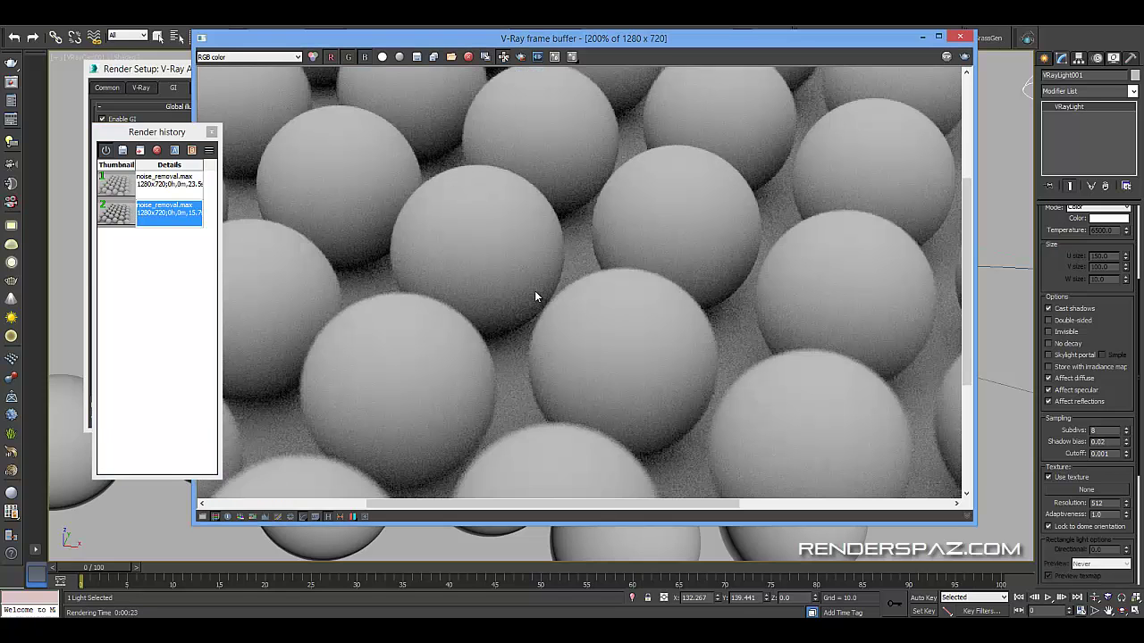
double_click(154, 181)
double_click(146, 219)
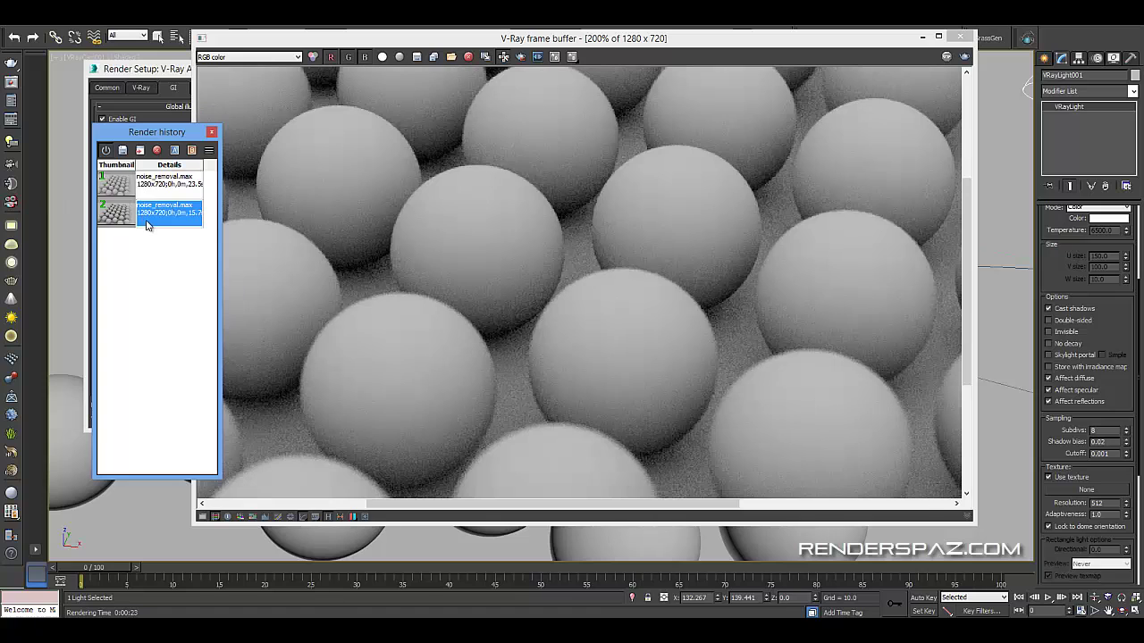
- Enlarge the render history and toggle between both renders, ending on the 23.5 s one
left_click(162, 184)
double_click(162, 184)
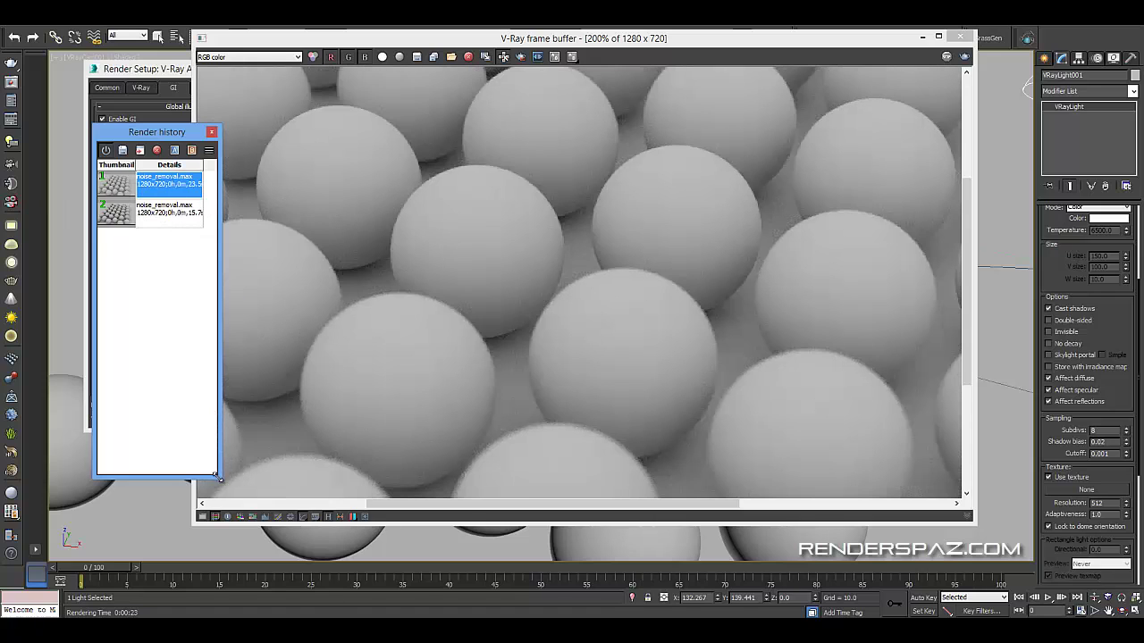
left_click_drag(215, 474, 385, 507)
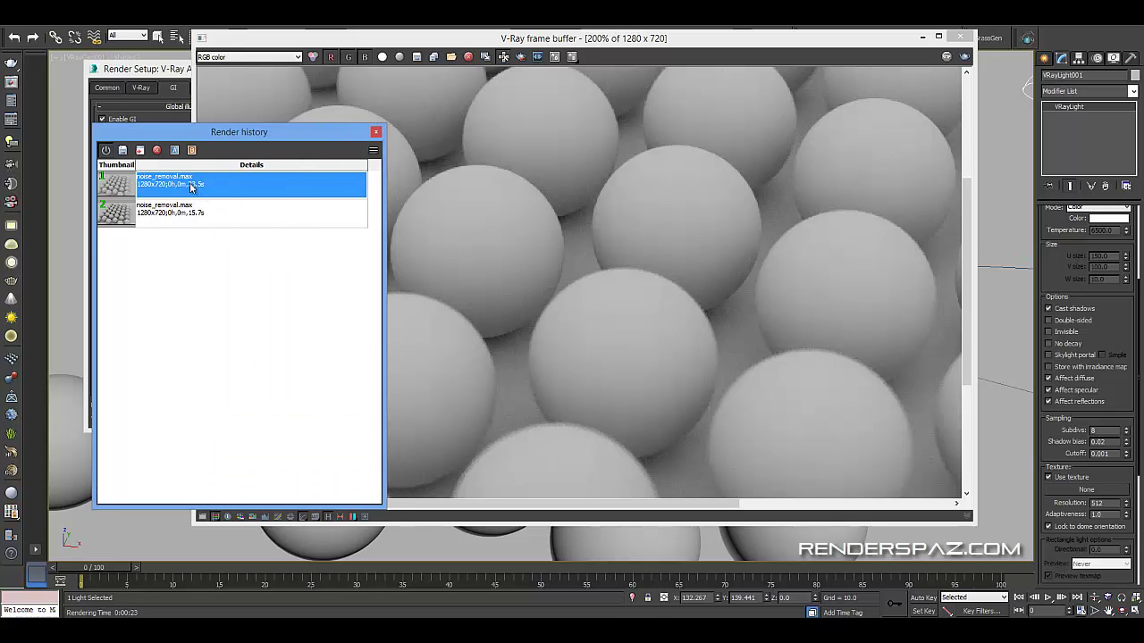
double_click(190, 224)
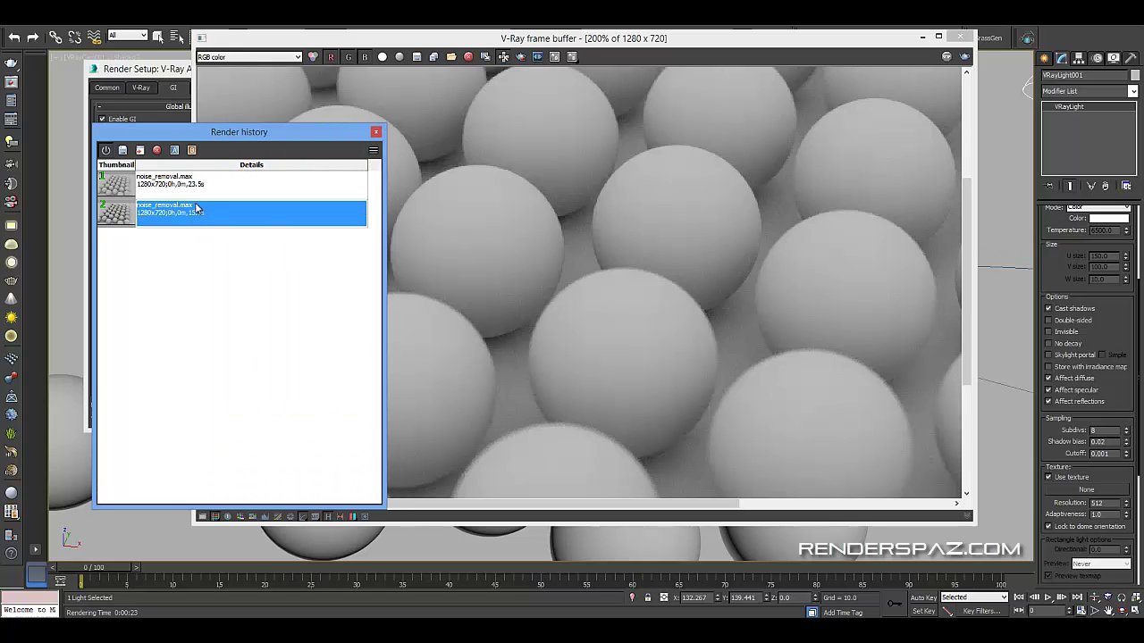
double_click(192, 188)
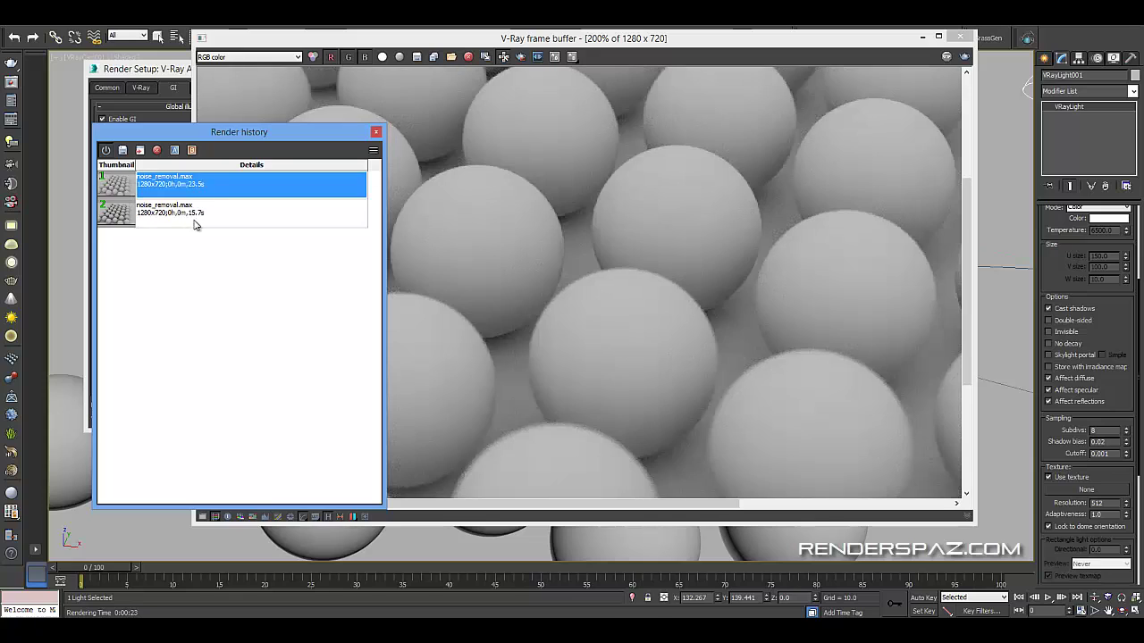
double_click(197, 224)
double_click(241, 186)
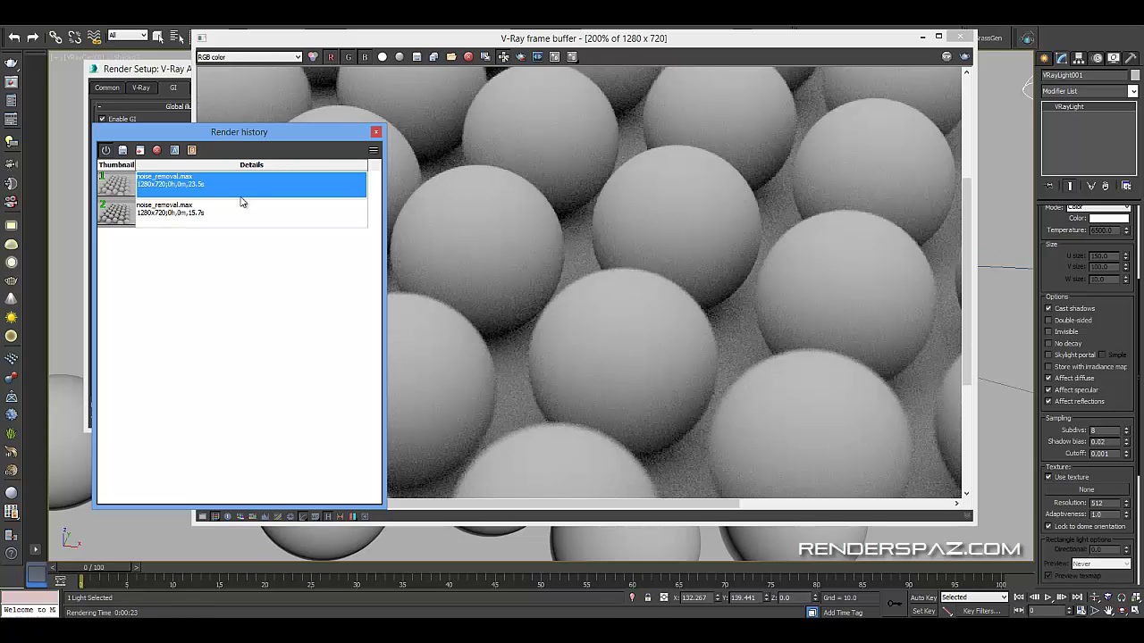
- Recheck the image sampler settings, close Render Setup, and move the history window top-left
left_click(139, 71)
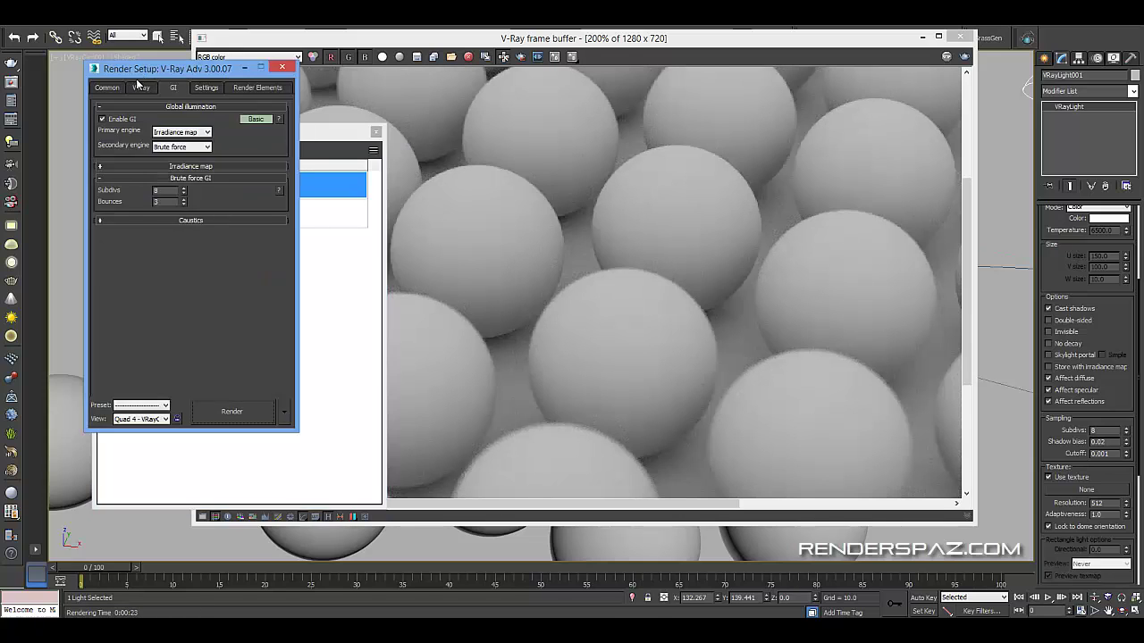
left_click(141, 87)
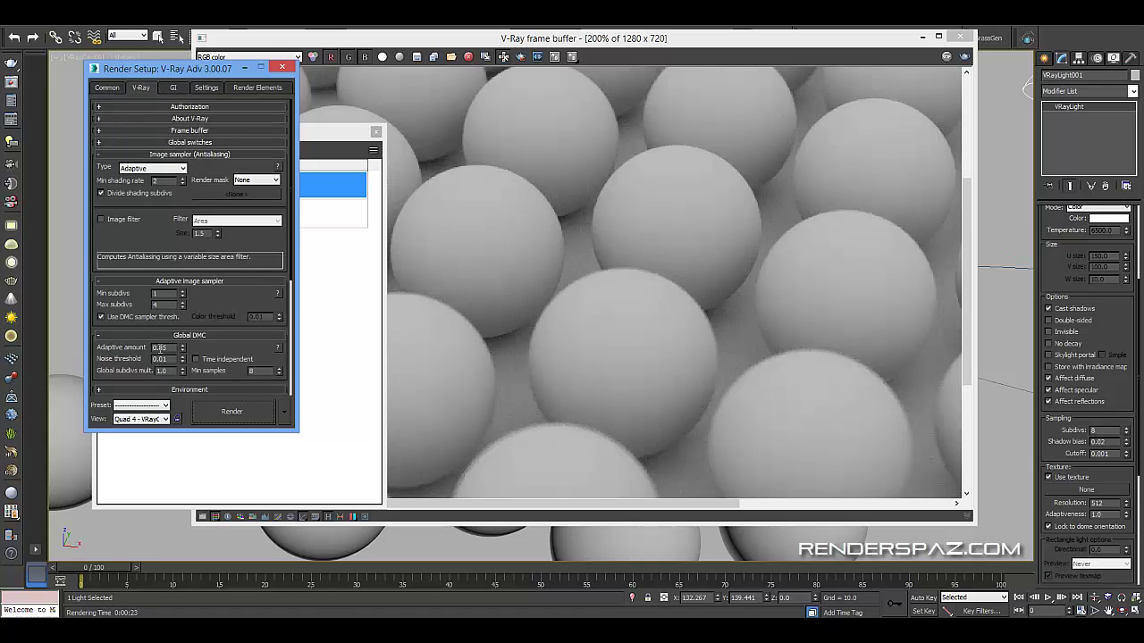
left_click_drag(187, 73, 84, 115)
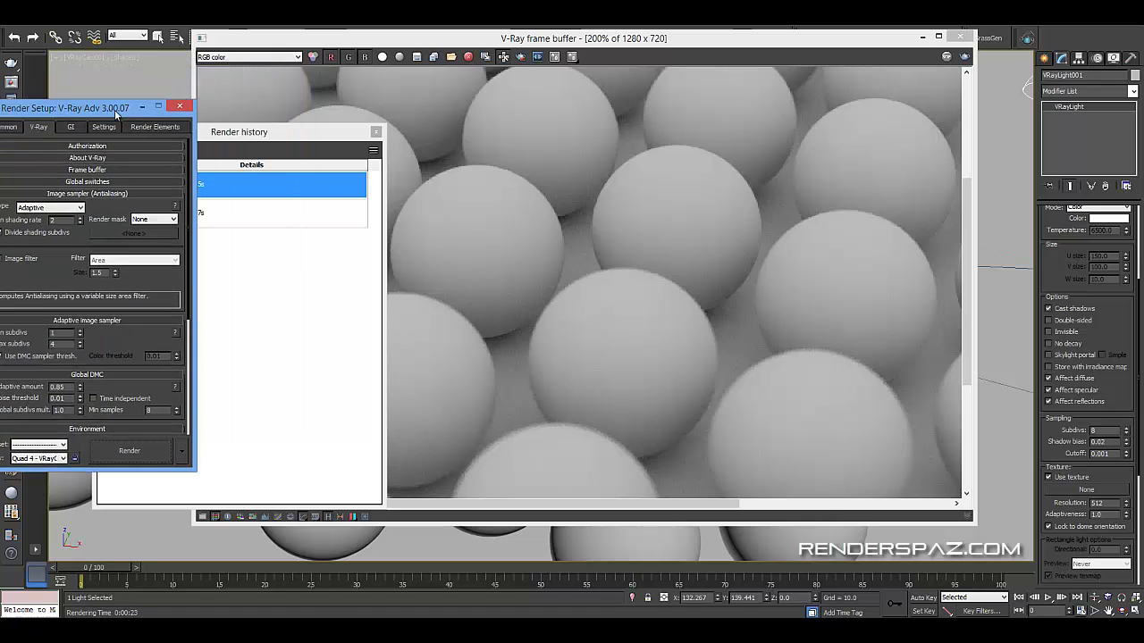
left_click(181, 105)
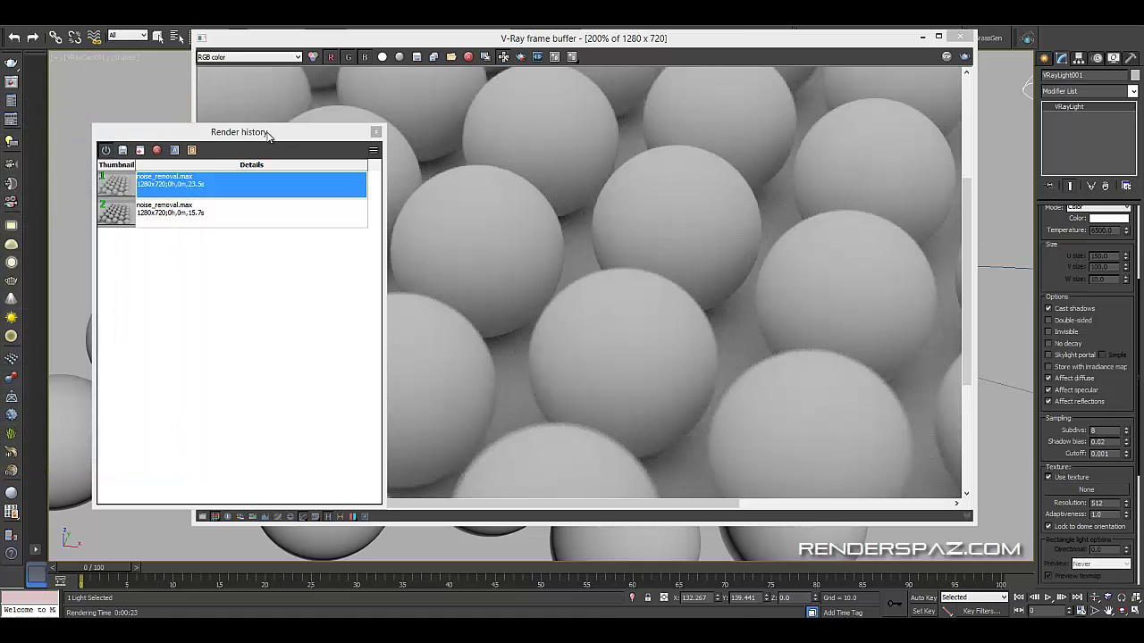
left_click_drag(266, 133, 171, 111)
- Scroll the VRayLight's Modify panel to the Sampling rollout's Subdivs field, currently 8
left_click(641, 326)
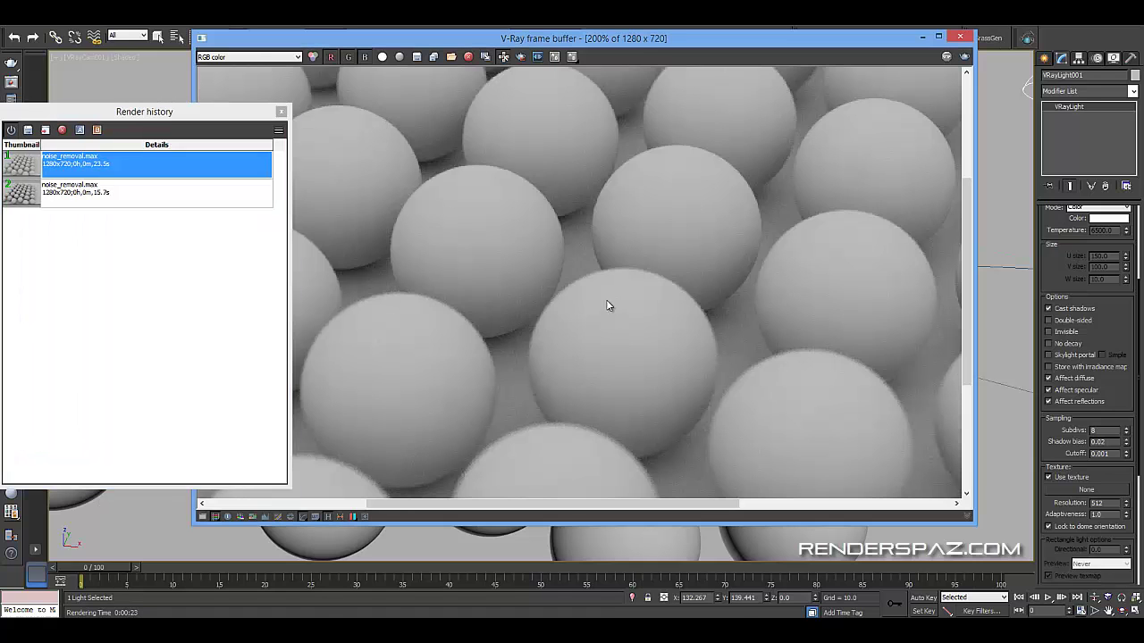
scroll(641, 326, "down", 2)
scroll(616, 314, "up", 1)
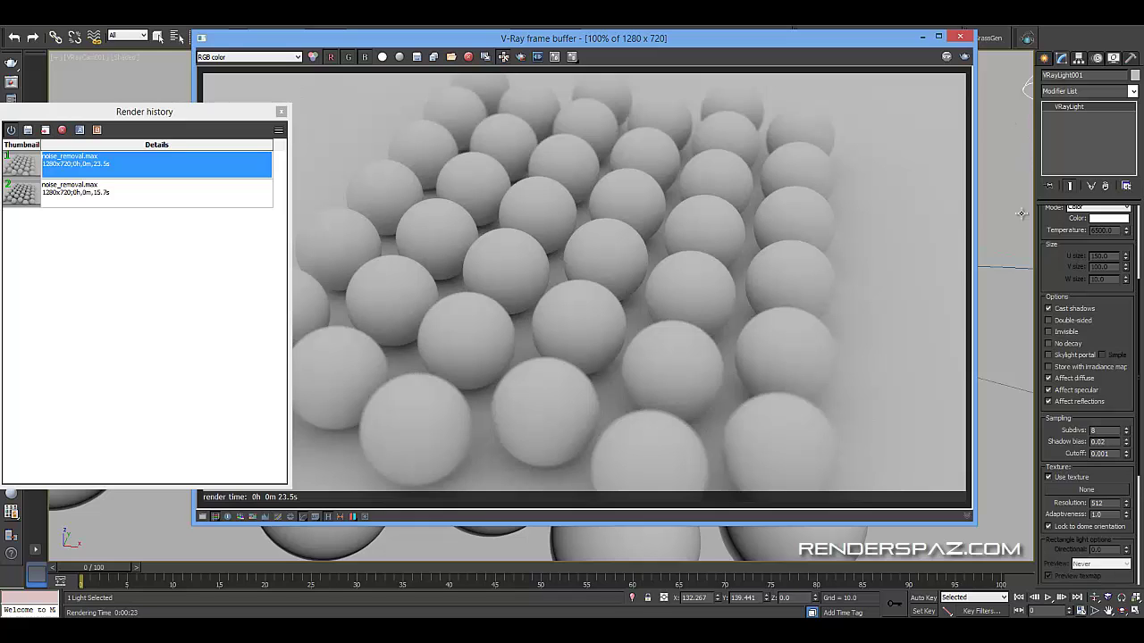
scroll(1061, 304, "down", 2)
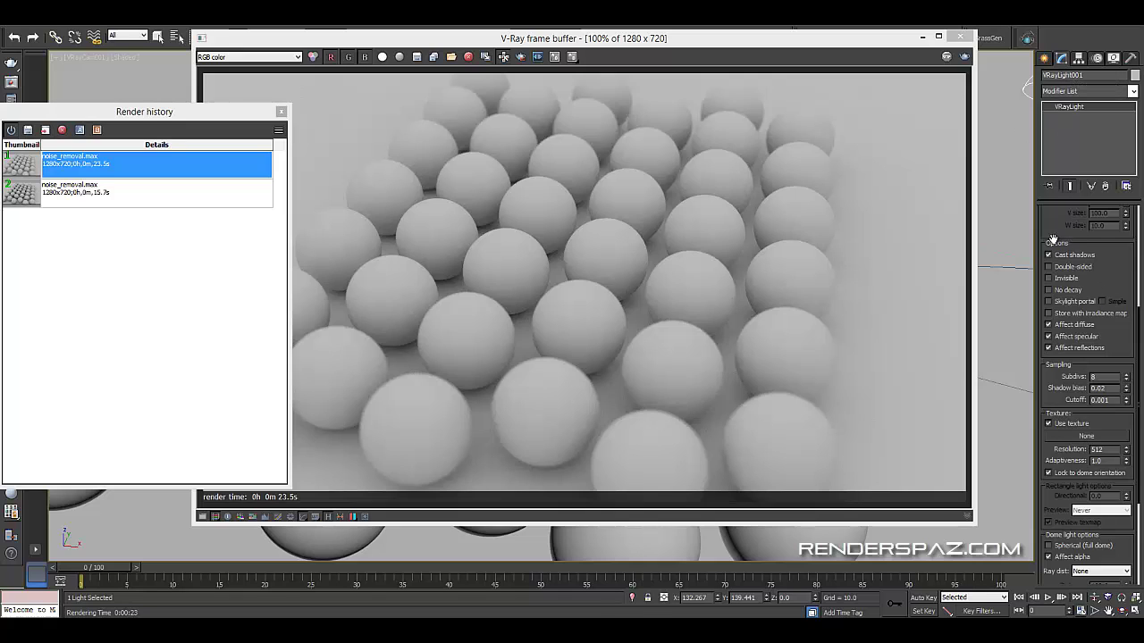
scroll(1080, 393, "down", 3)
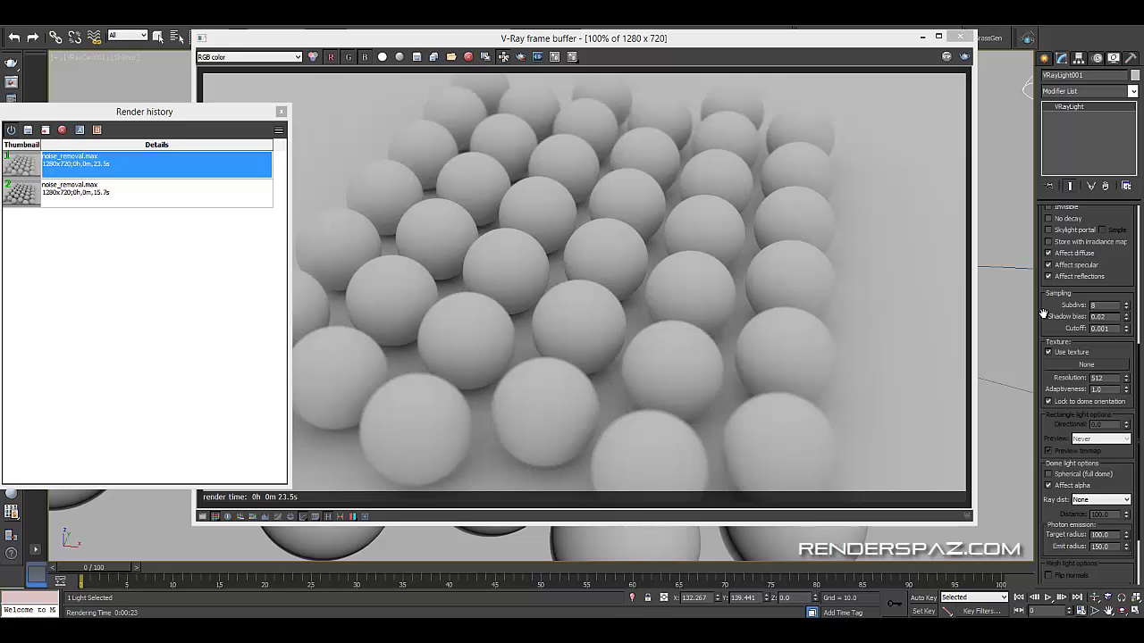
scroll(1047, 313, "down", 3)
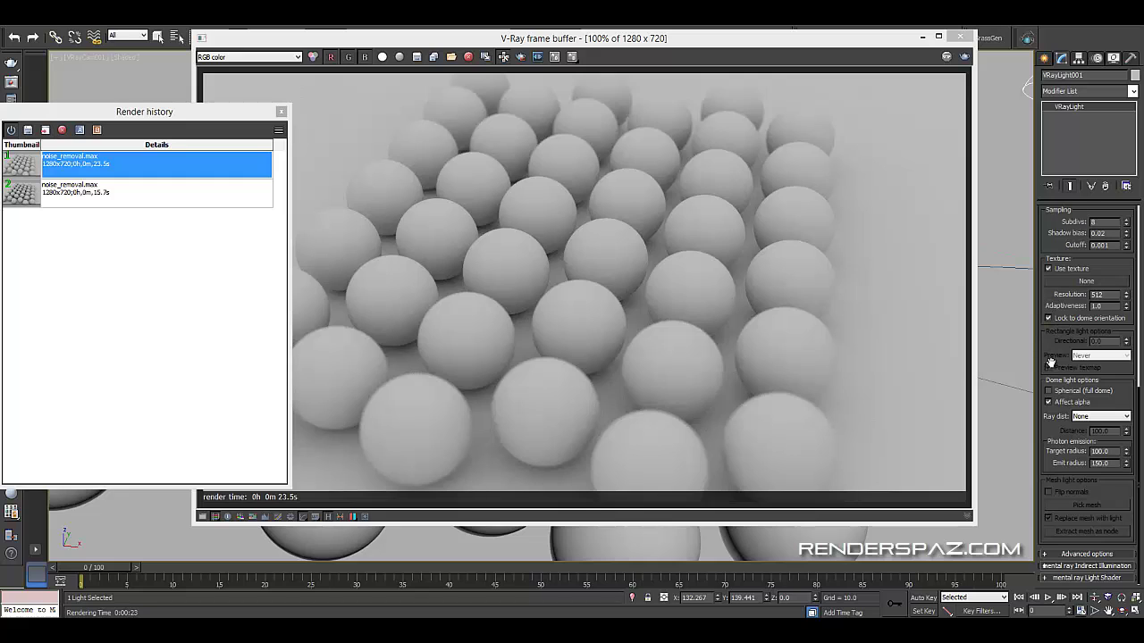
scroll(1068, 397, "up", 5)
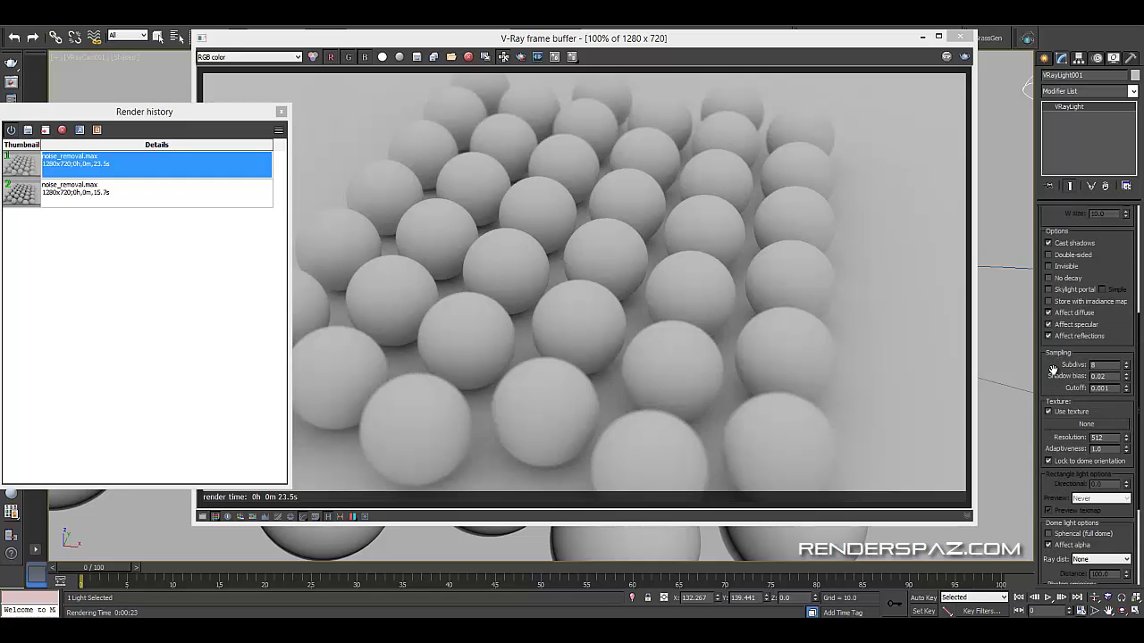
scroll(1078, 372, "down", 3)
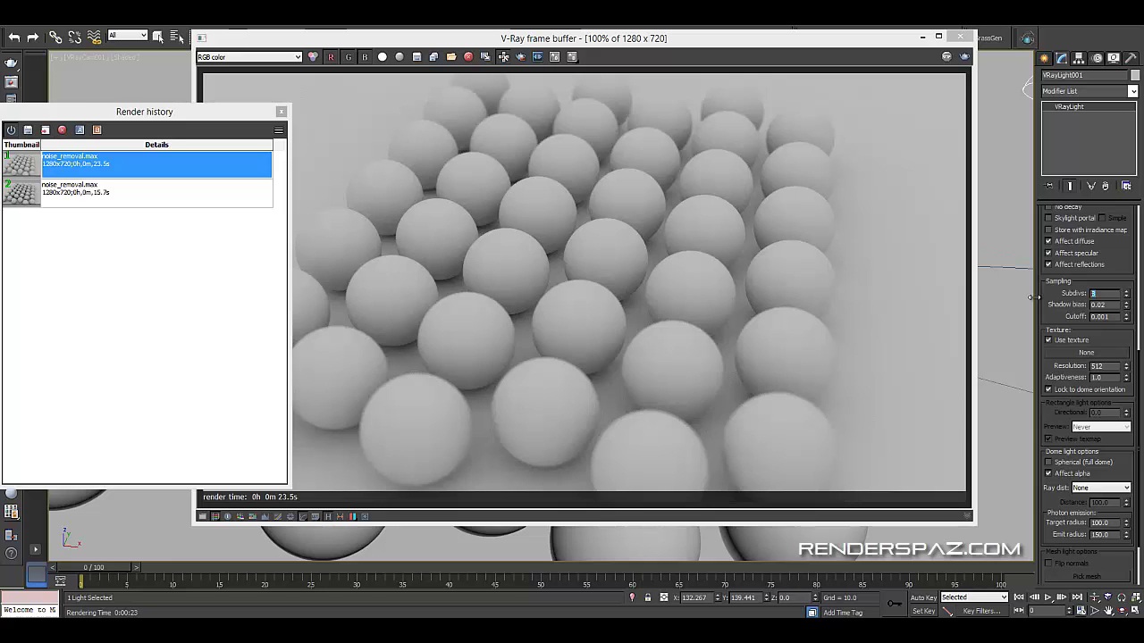
- Set the dome light's Subdivs to 16 and start a new render
type("16")
key("Return")
left_click(543, 303)
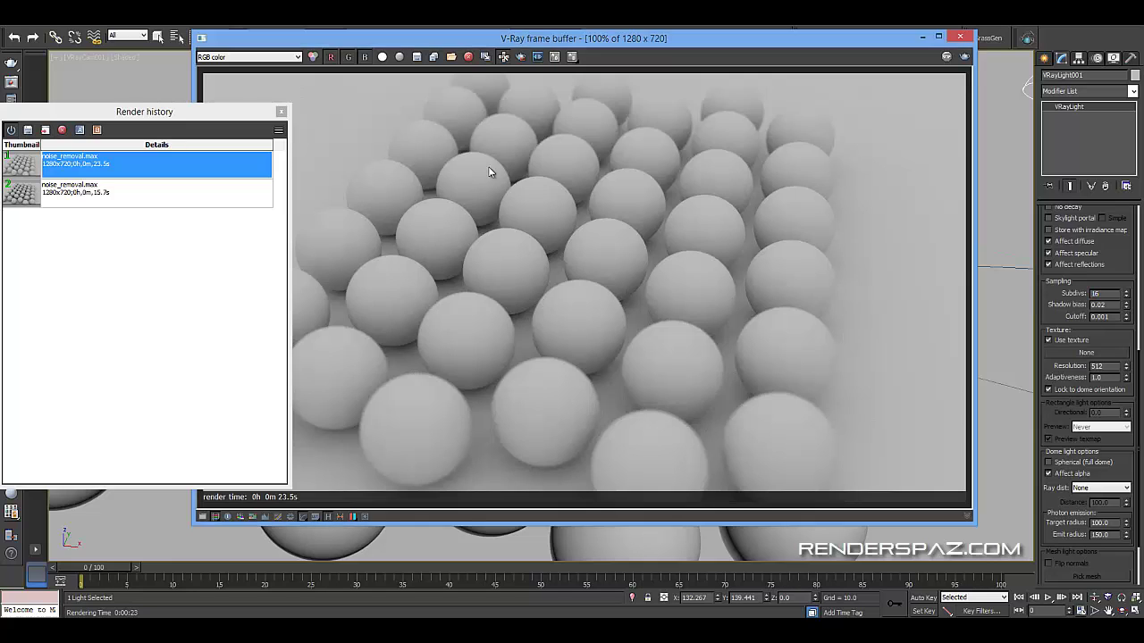
left_click(947, 57)
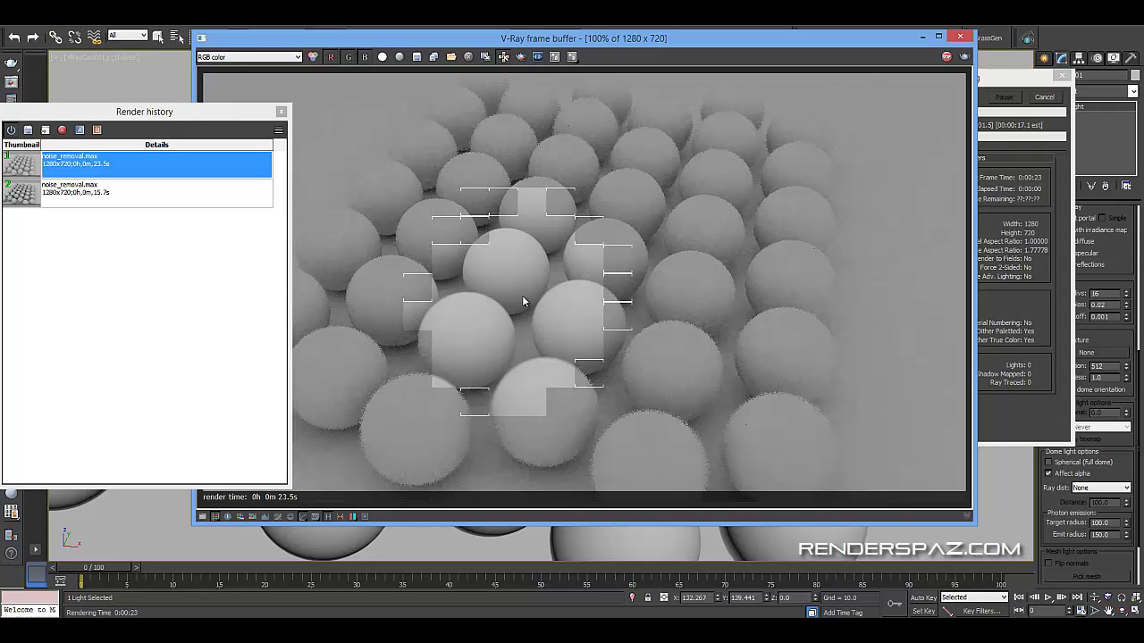
- Inspect the new 15.5 s render and compare it with the 23.5 s render in the history
scroll(522, 295, "up", 1)
middle_click_drag(627, 232, 525, 310)
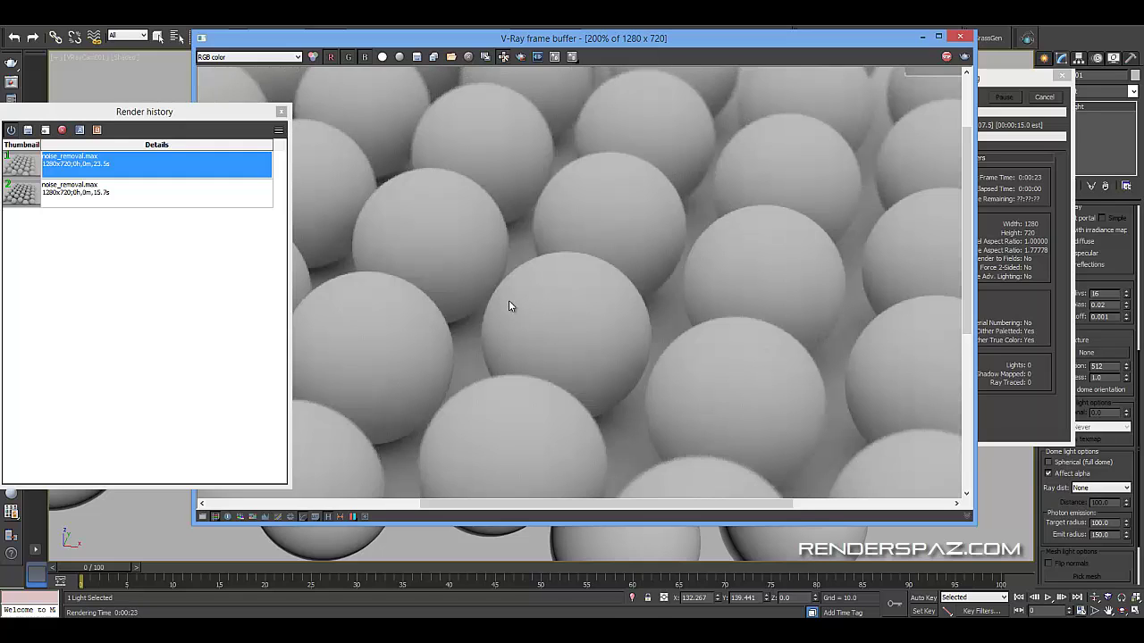
scroll(509, 302, "down", 1)
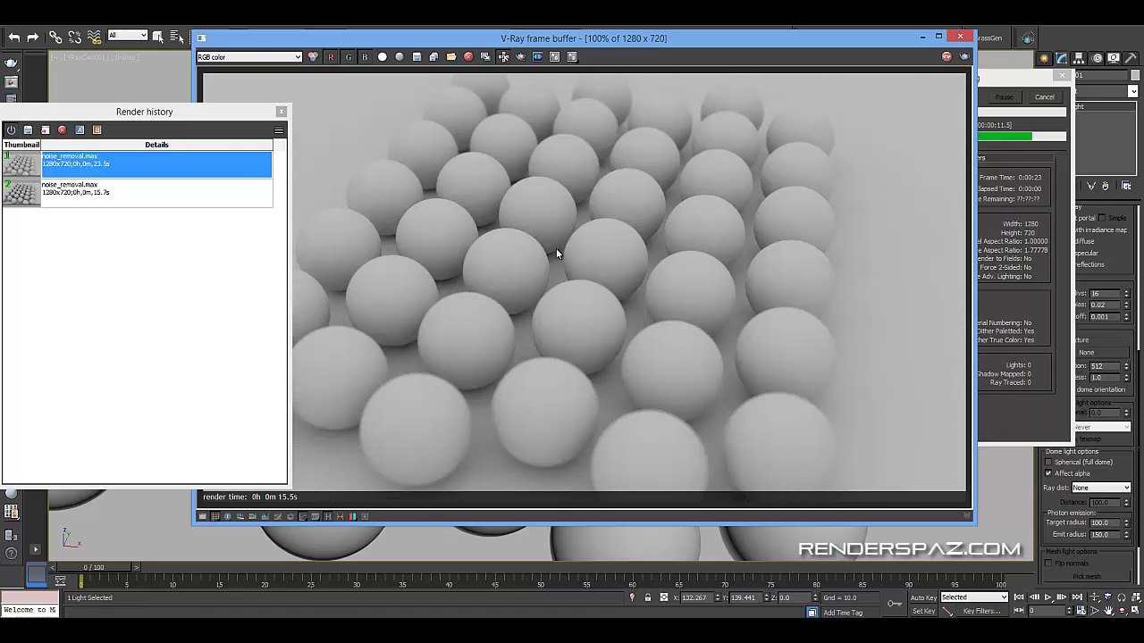
scroll(530, 248, "up", 2)
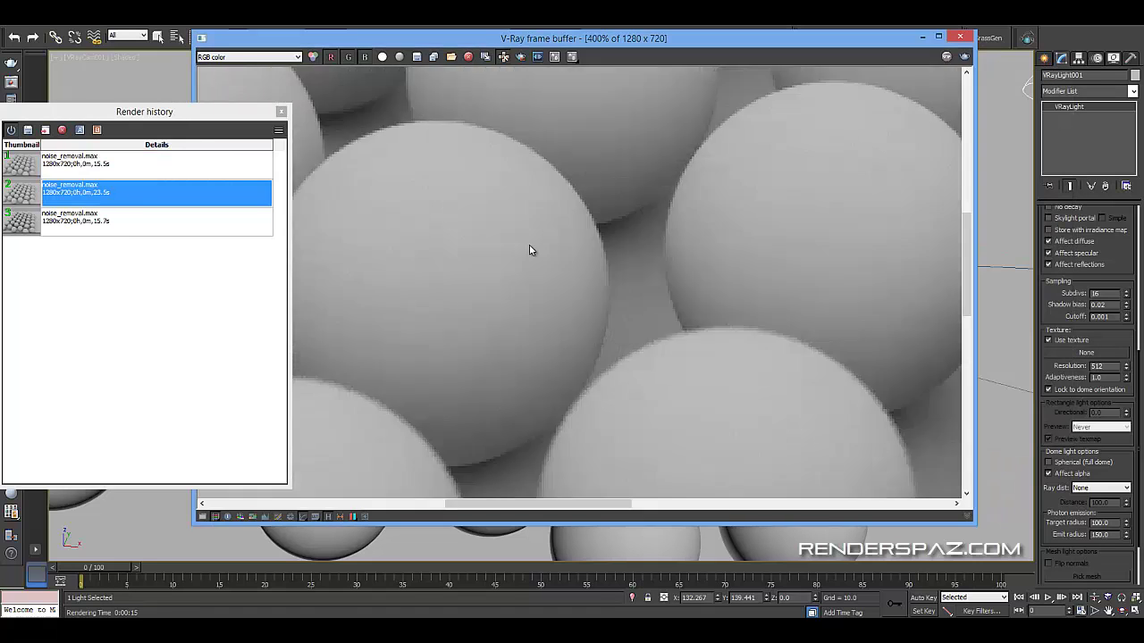
left_click(91, 176)
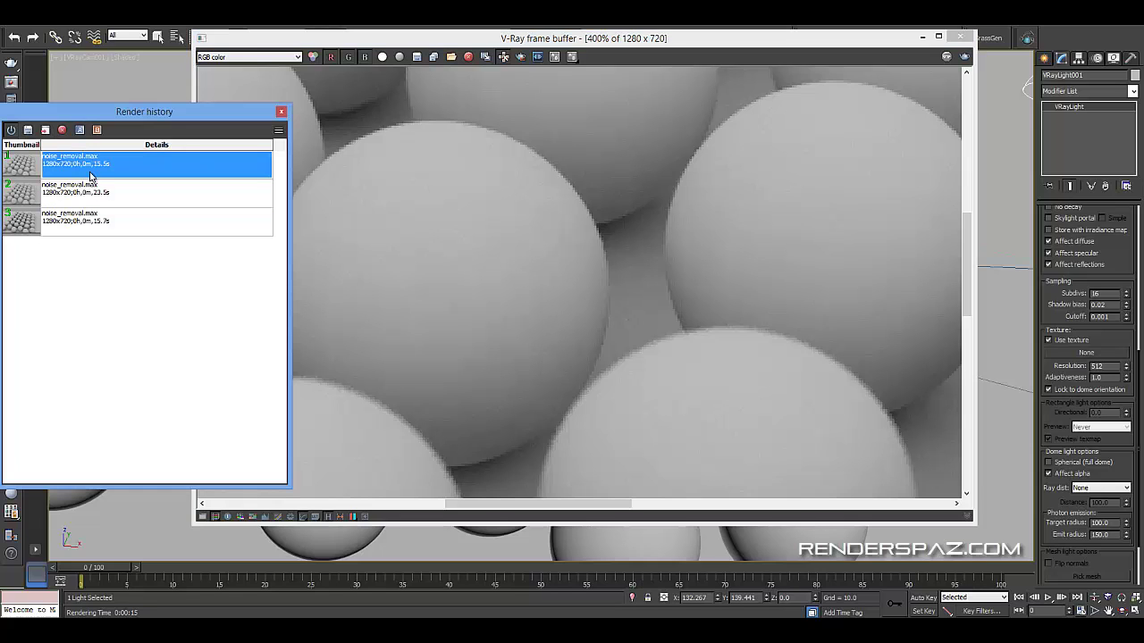
left_click(90, 189)
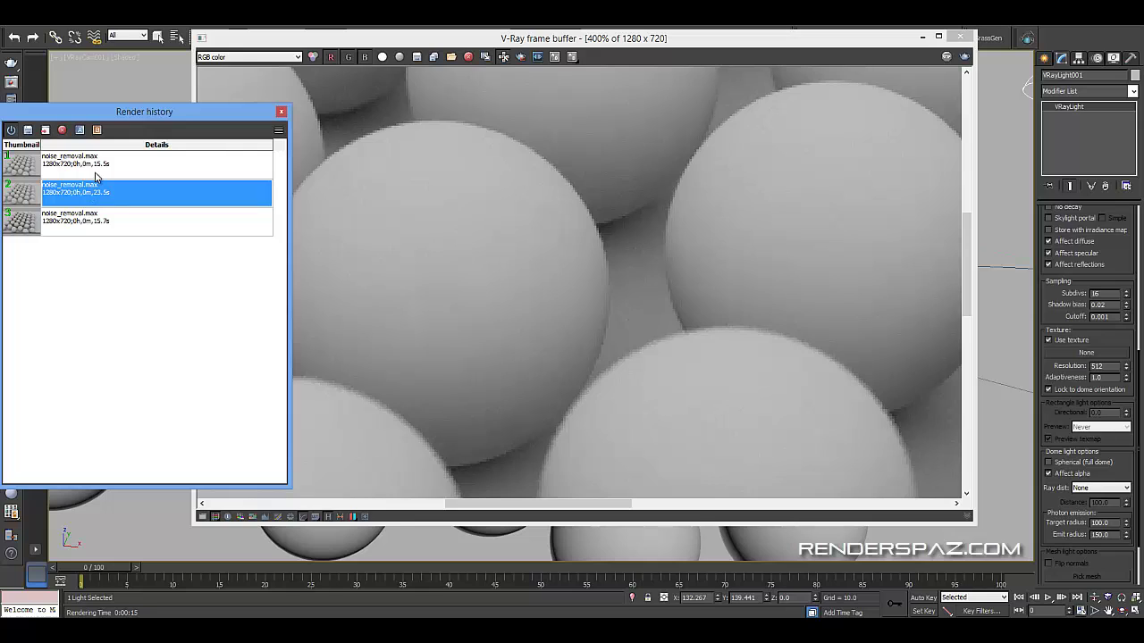
left_click(99, 174)
left_click(101, 189)
- Keep flipping between the 15.5 s and 23.5 s history entries, ending on 15.5 s
left_click(170, 174)
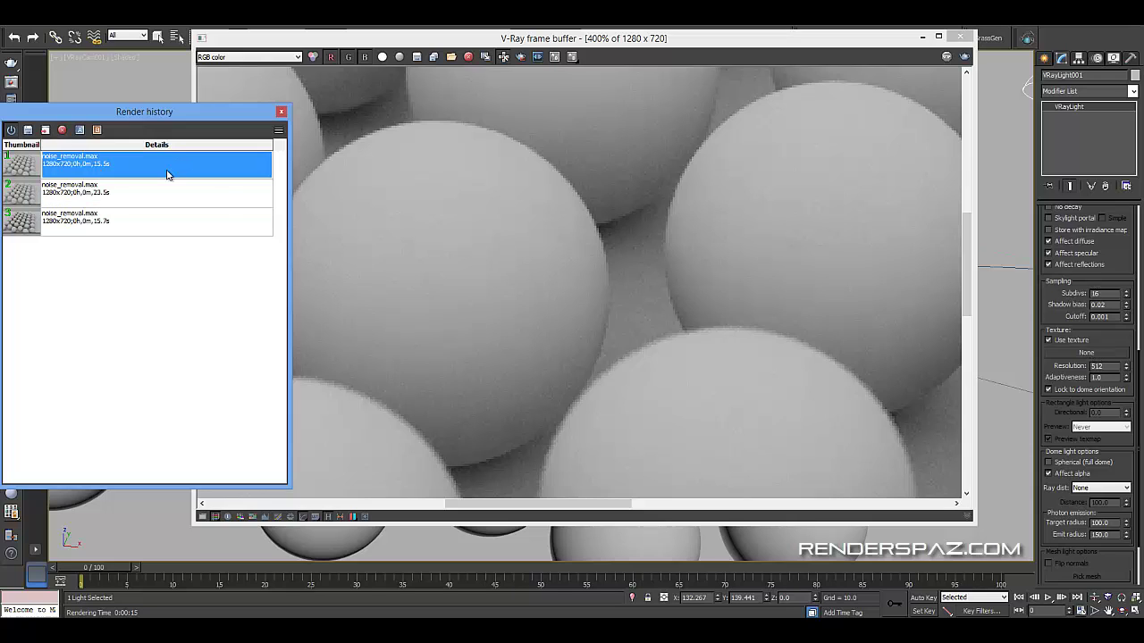
left_click(224, 203)
scroll(590, 309, "up", 2)
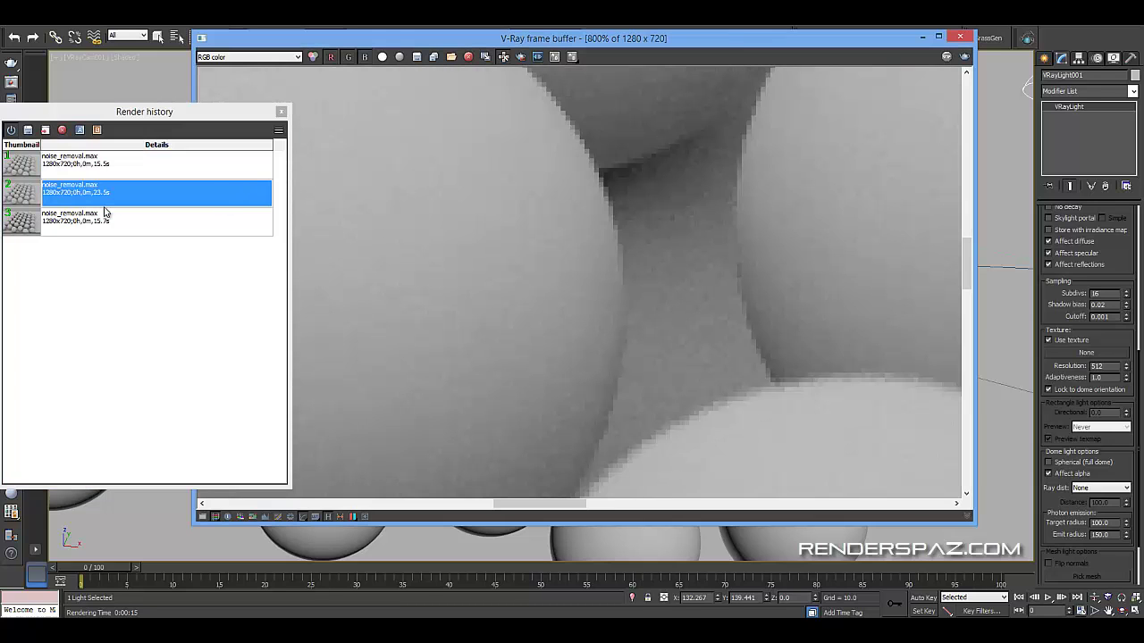
left_click(100, 164)
left_click(98, 190)
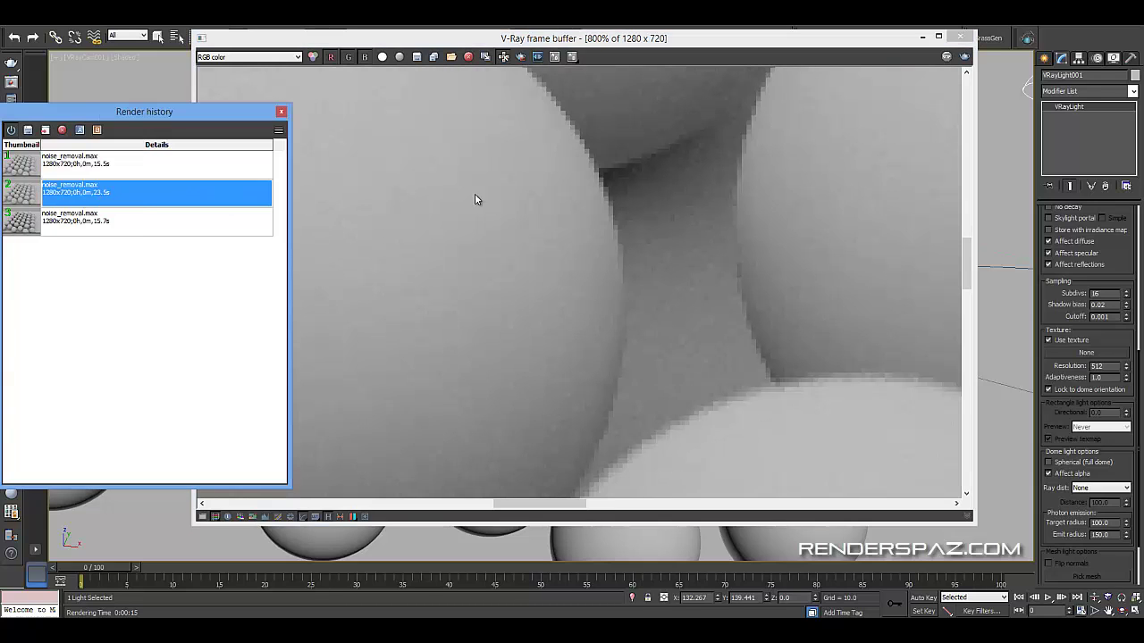
scroll(555, 250, "down", 2)
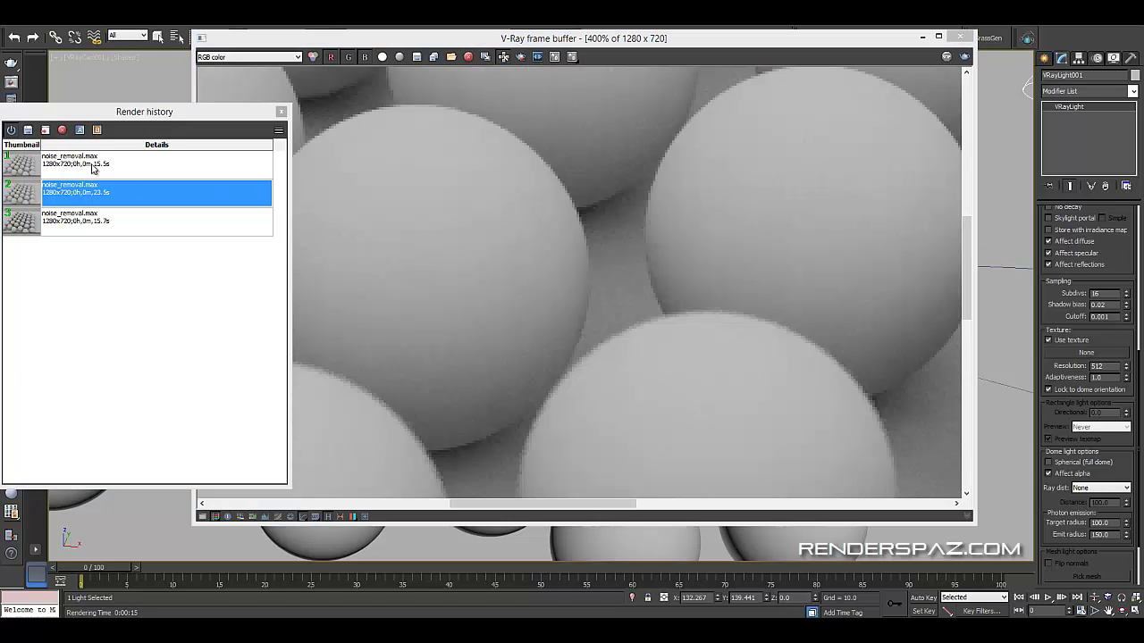
left_click(95, 168)
- Zoom and pan across the 15.5 s render, and move the history window to the left edge
left_click(704, 282)
scroll(686, 290, "down", 1)
scroll(697, 299, "down", 1)
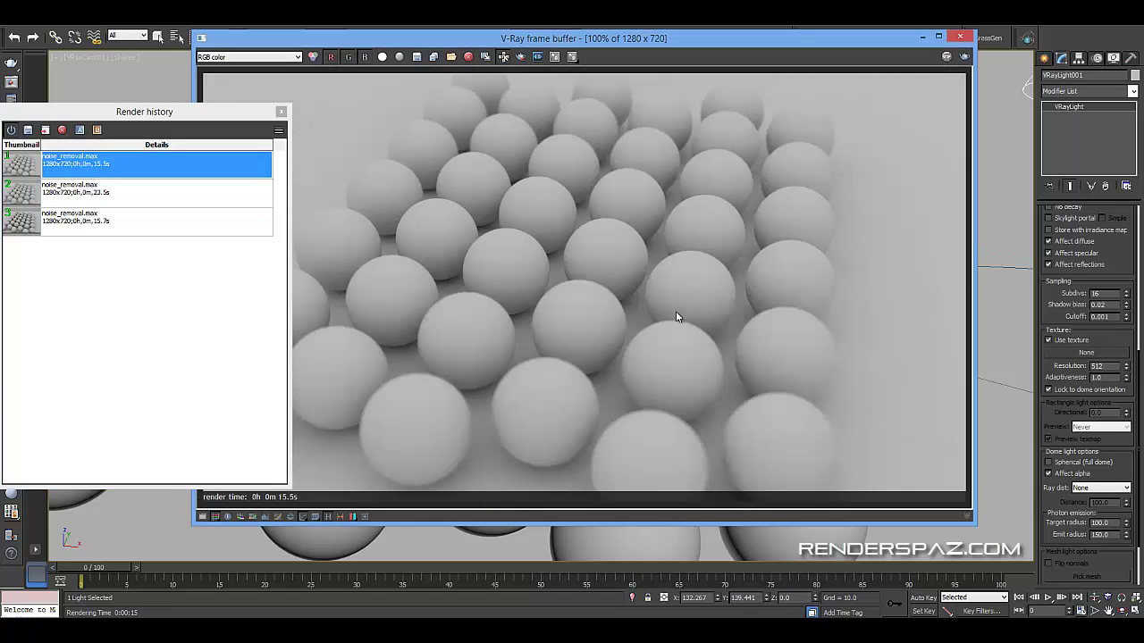
scroll(475, 331, "up", 1)
middle_click_drag(575, 319, 454, 284)
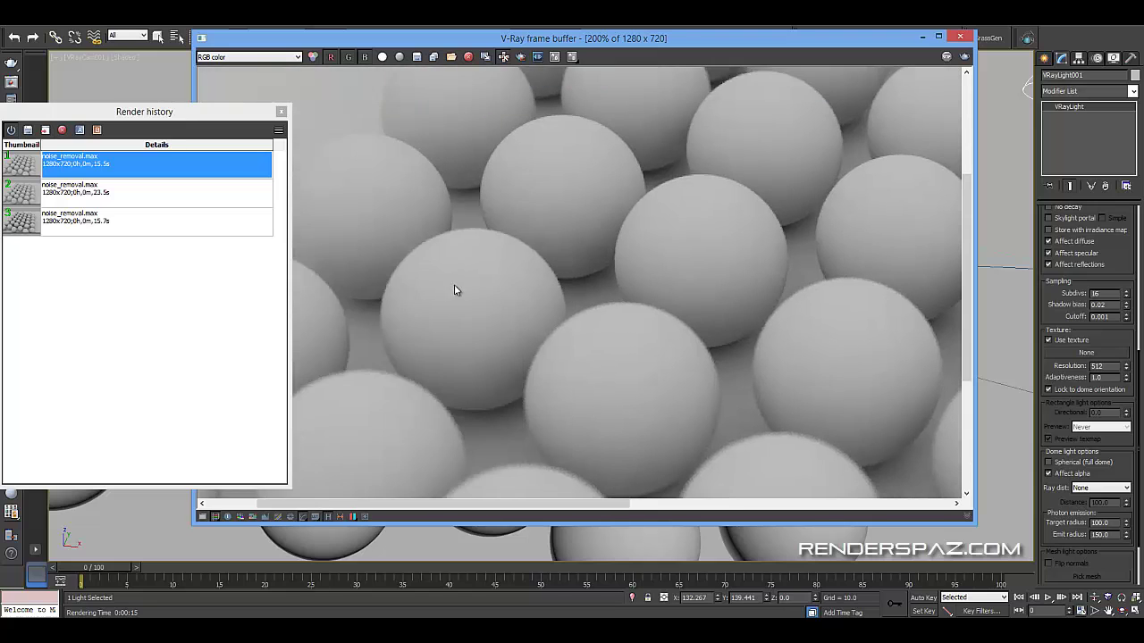
scroll(474, 342, "down", 1)
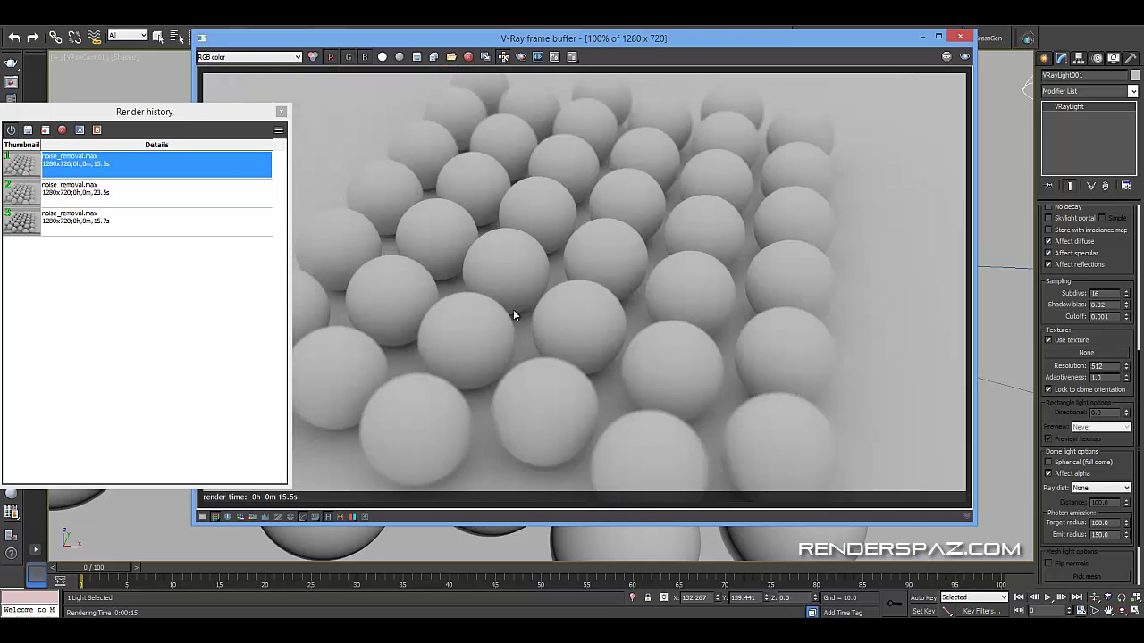
left_click_drag(130, 116, 101, 121)
- Change the dome light's Subdivs value to 24
left_click(1092, 288)
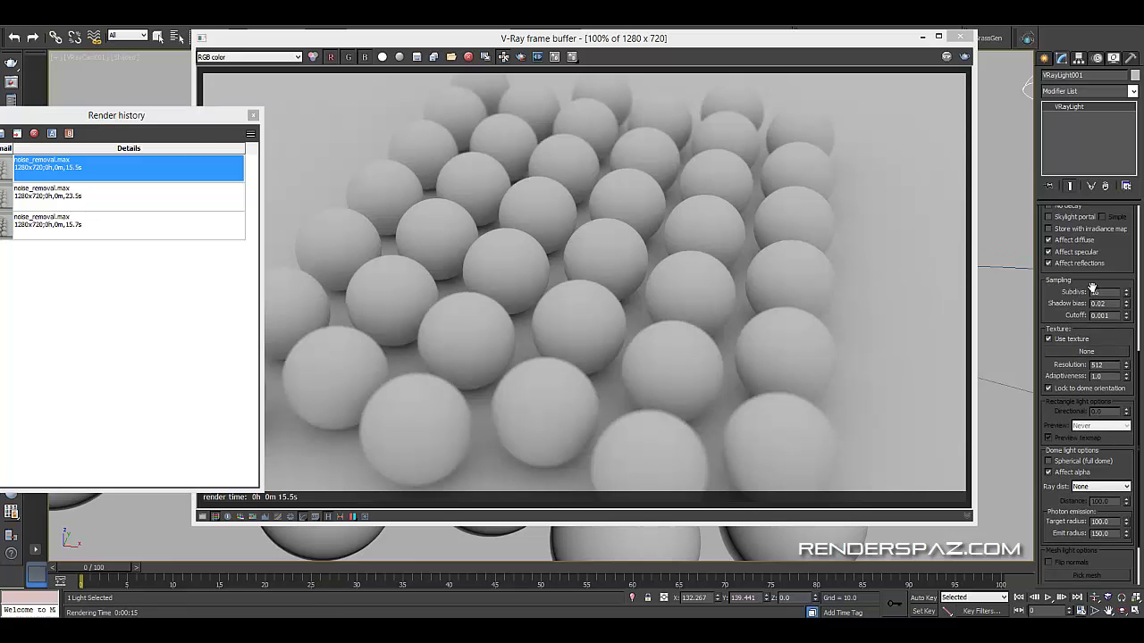
type("16")
key("Return")
- Load the grainier original 15.7 s render from the history for comparison
left_click(104, 136)
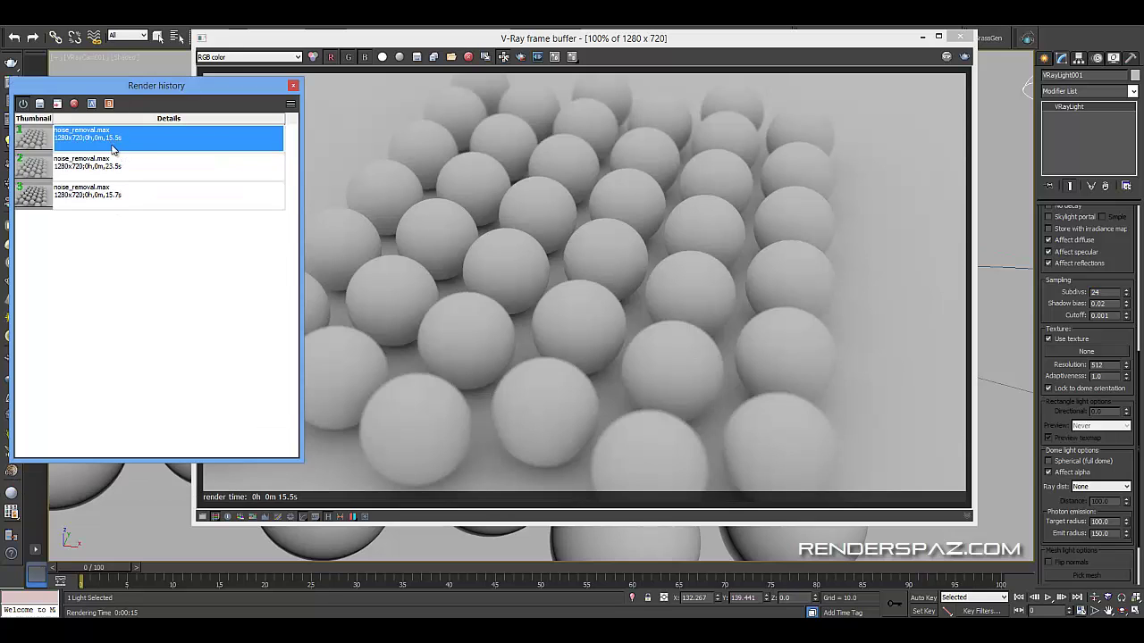
left_click(113, 199)
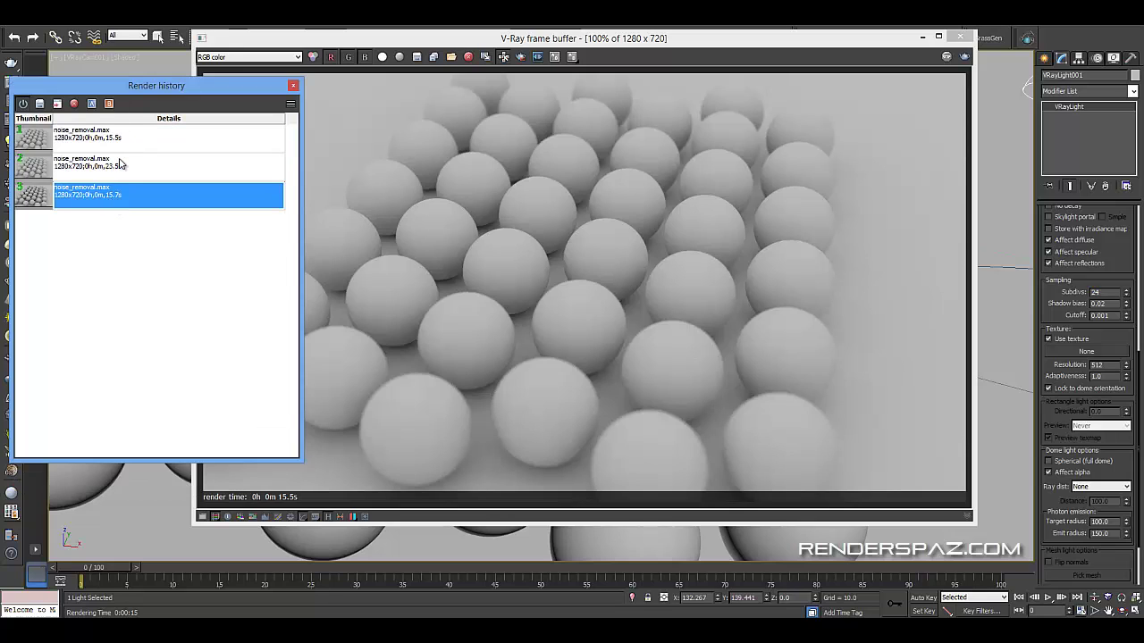
double_click(90, 196)
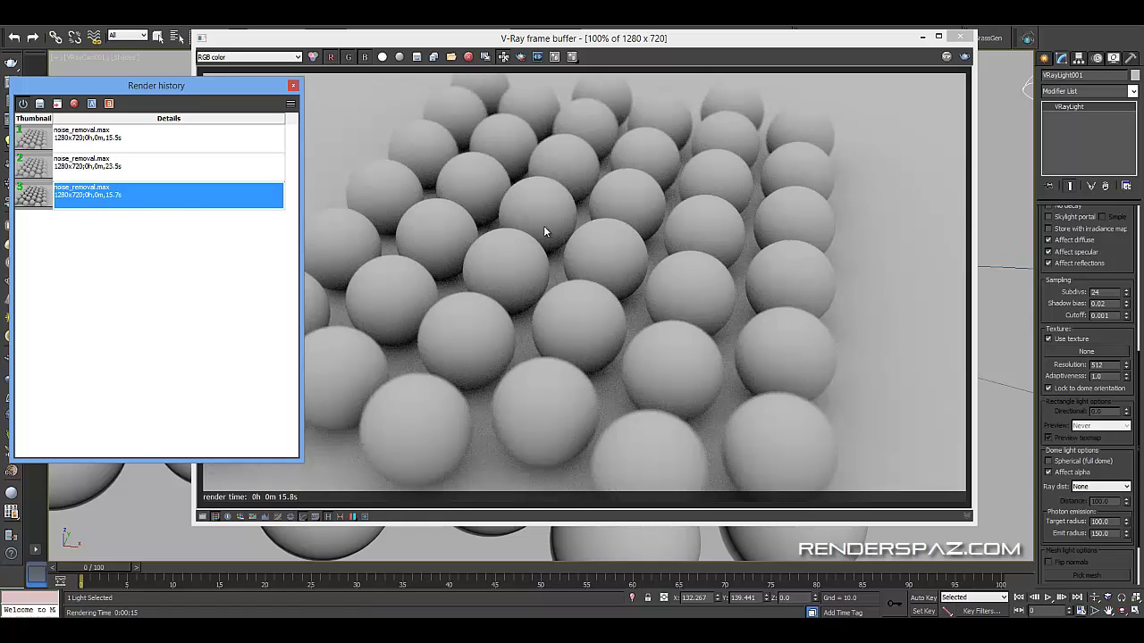
left_click(524, 348)
scroll(524, 347, "up", 2)
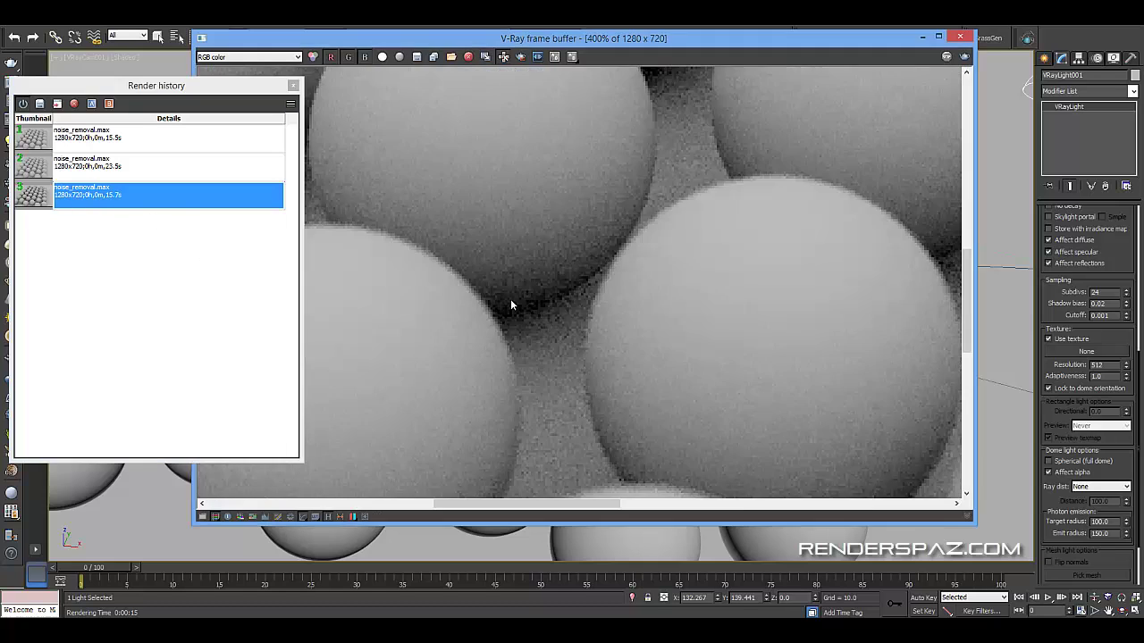
scroll(510, 298, "down", 1)
- Alternate between the 15.5 s and 15.7 s renders, ending on the smoother 15.5 s one
double_click(106, 141)
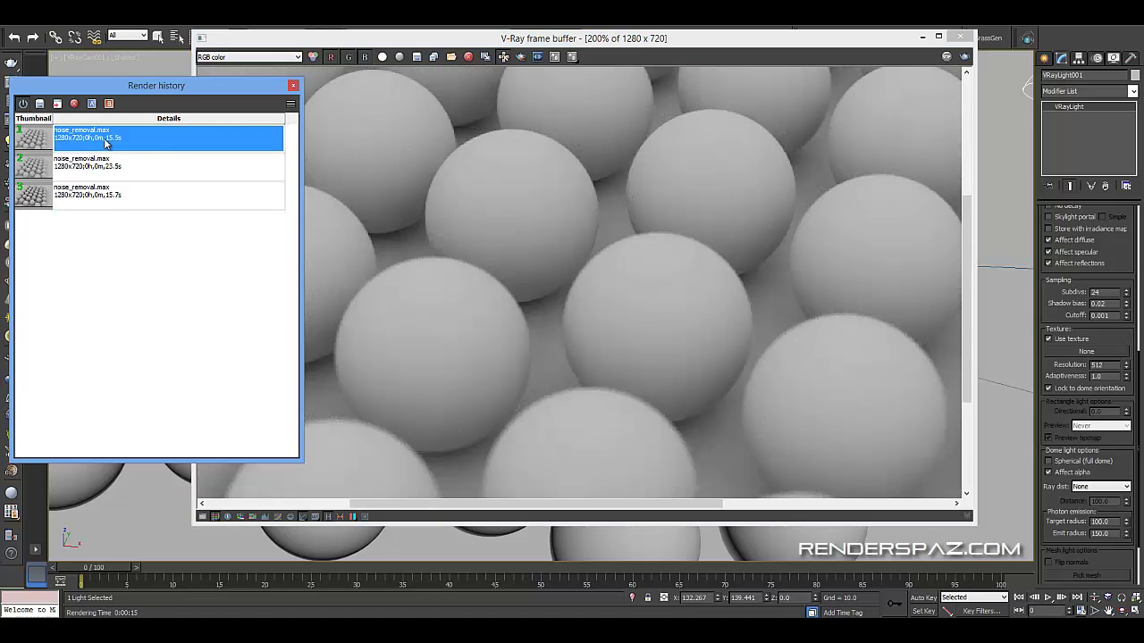
double_click(106, 196)
double_click(106, 143)
double_click(101, 197)
double_click(117, 149)
left_click(653, 320)
scroll(634, 323, "down", 2)
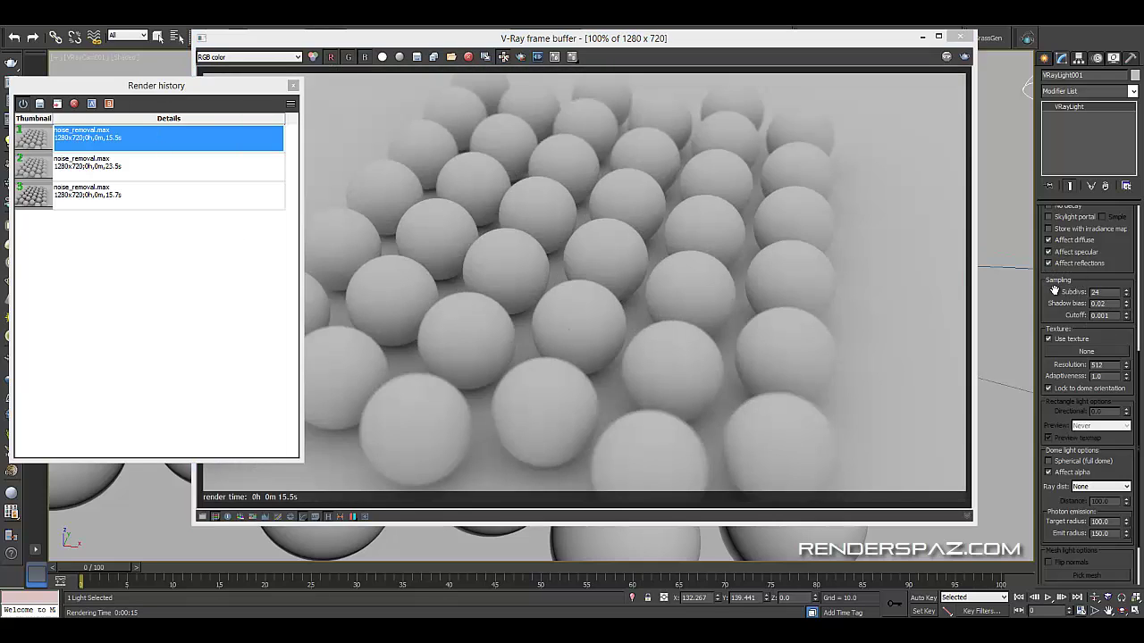
- Render with light Subdivs 24 and pan across the zoomed result to inspect noise
left_click(964, 57)
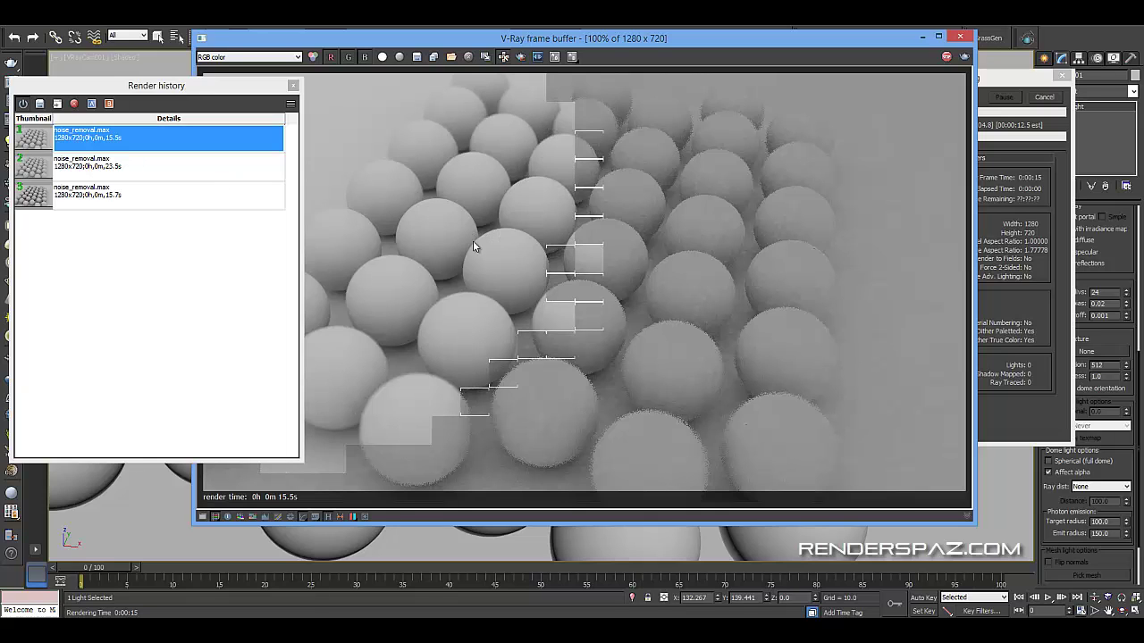
scroll(470, 258, "up", 1)
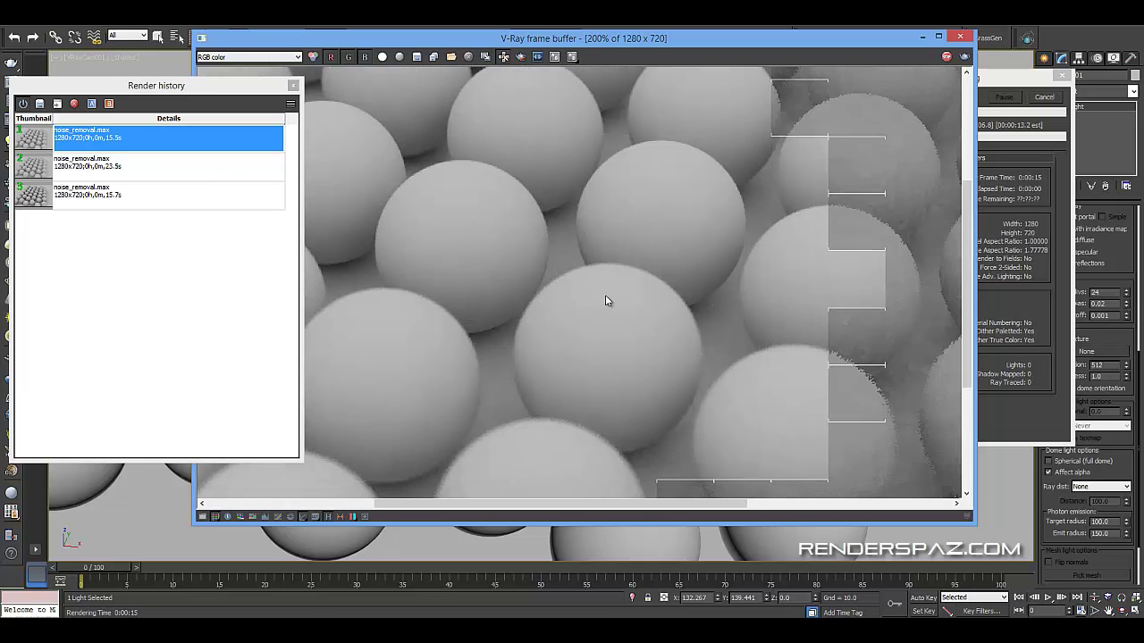
middle_click_drag(506, 197, 536, 296)
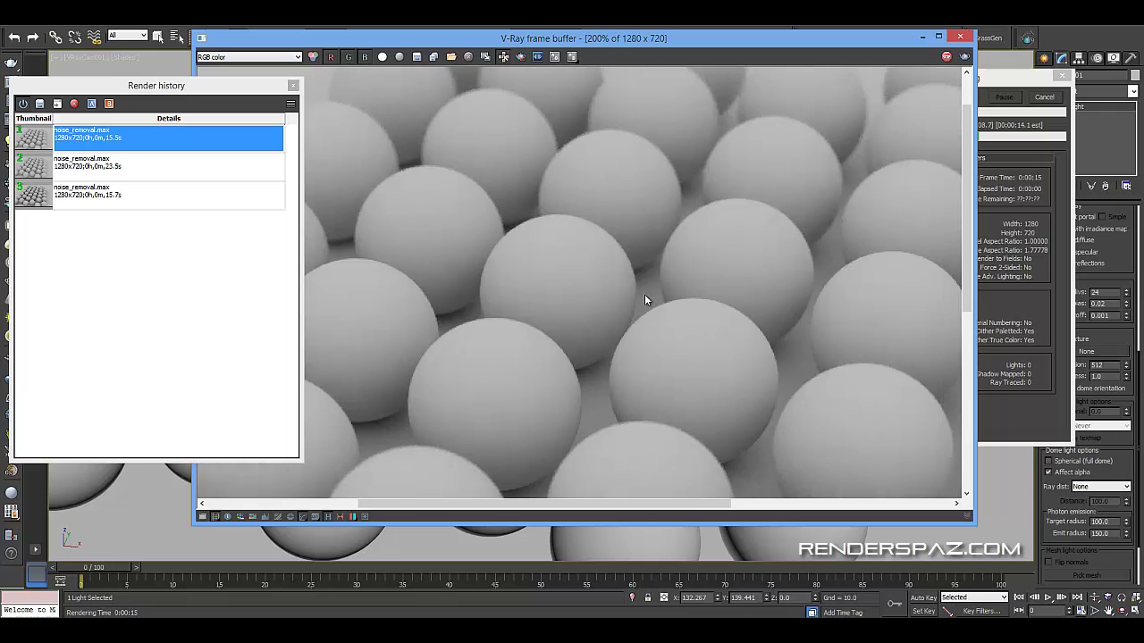
scroll(643, 295, "down", 1)
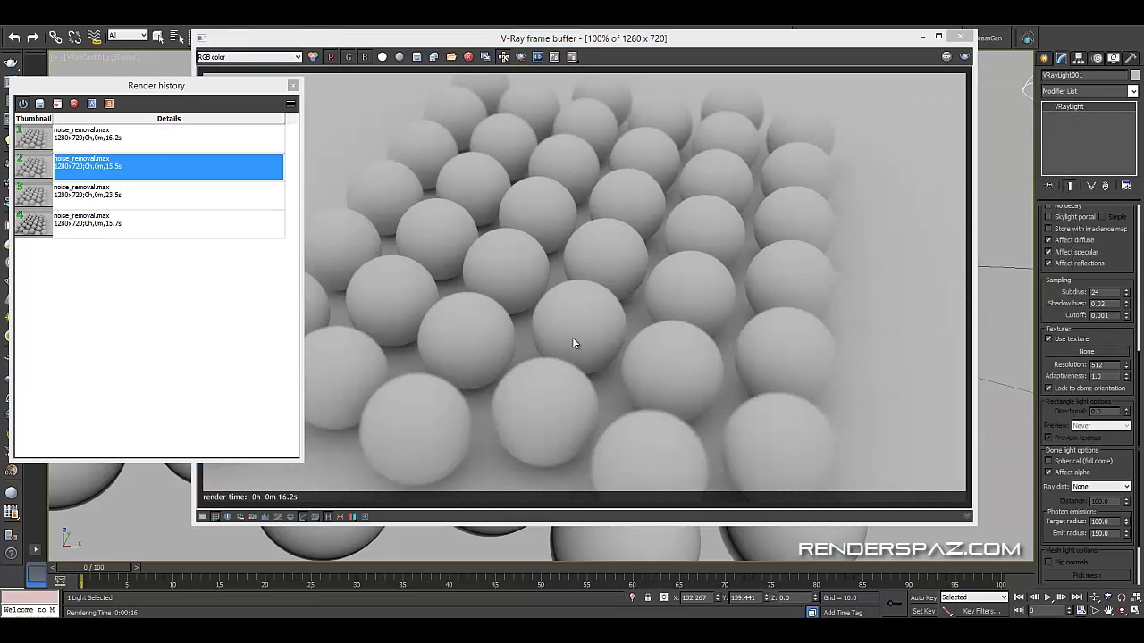
- Arrange the frame buffer and render history windows while zooming around the new render
left_click_drag(165, 91, 271, 77)
left_click(565, 286)
scroll(572, 288, "up", 2)
scroll(586, 293, "down", 1)
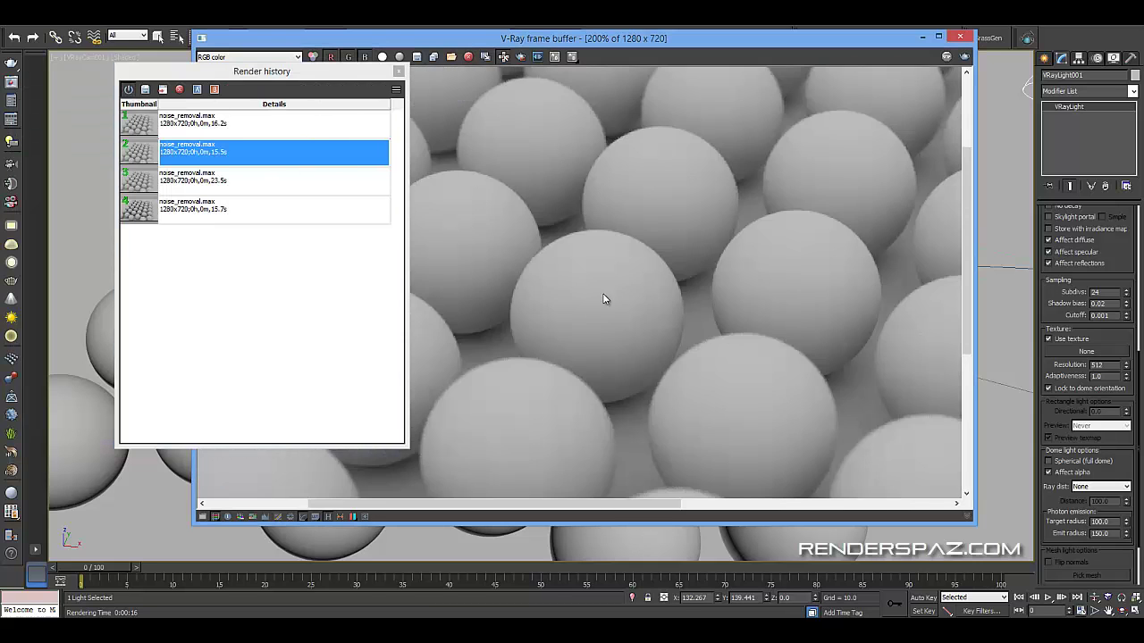
middle_click_drag(587, 296, 664, 313)
scroll(559, 299, "down", 1)
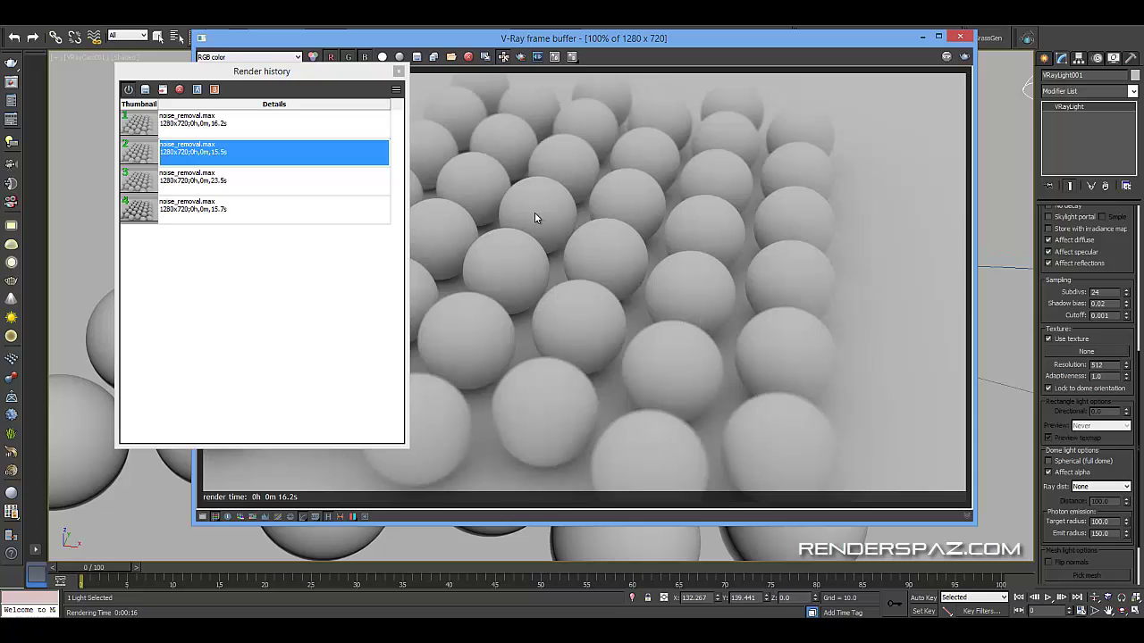
left_click_drag(598, 40, 611, 49)
left_click_drag(302, 71, 199, 88)
scroll(525, 270, "up", 1)
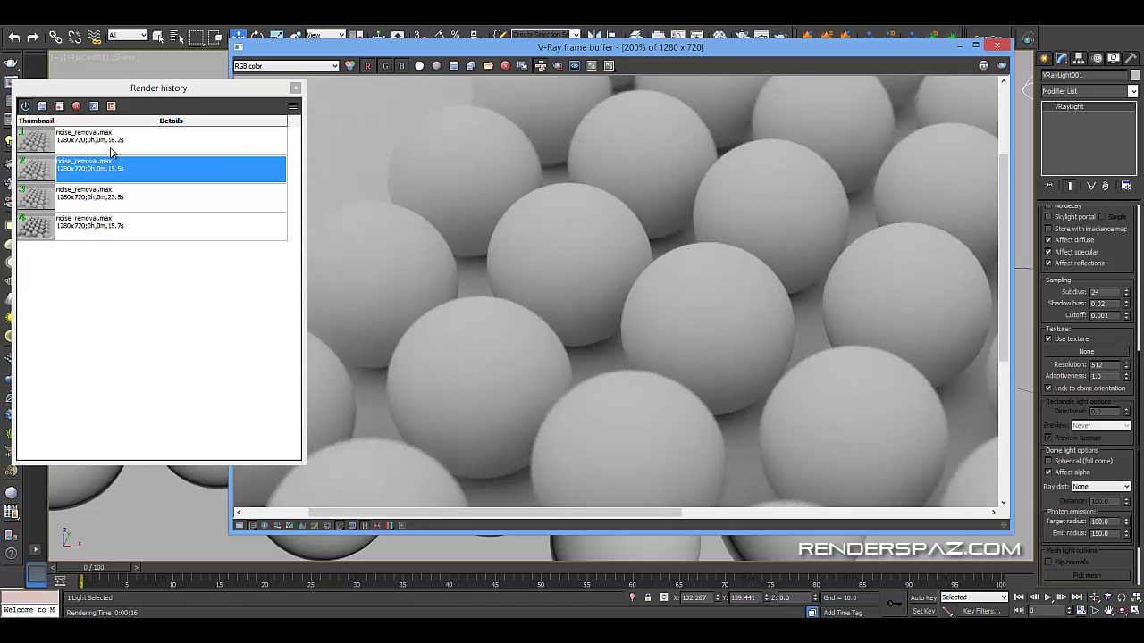
- Compare the new 16.2 s render against the 15.5 s render from the history
left_click(111, 148)
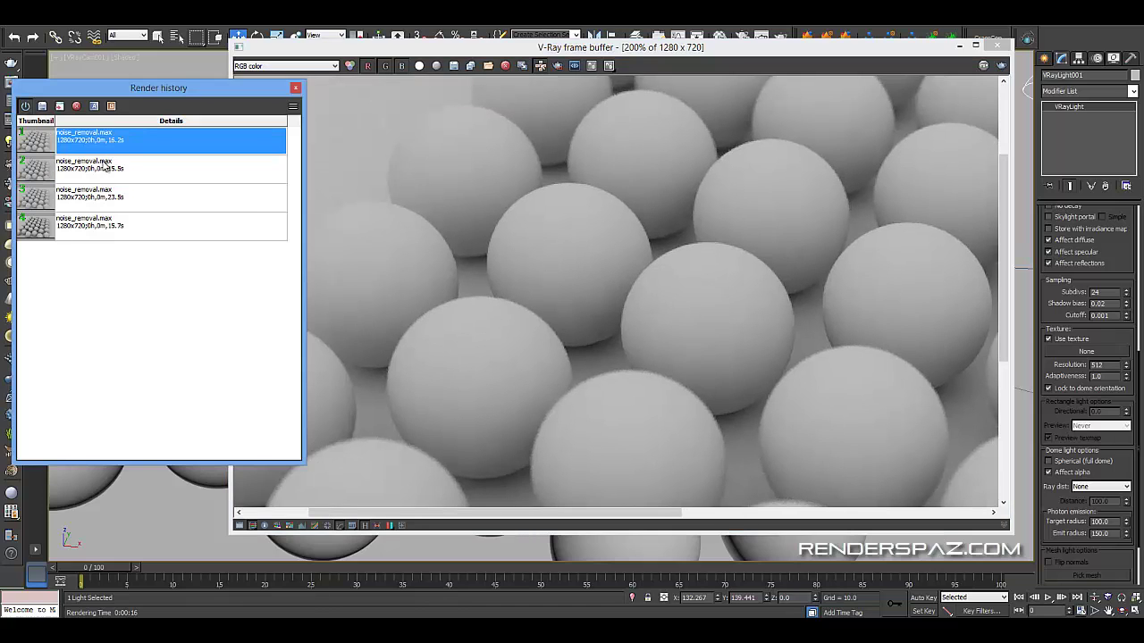
left_click(104, 172)
scroll(536, 297, "up", 1)
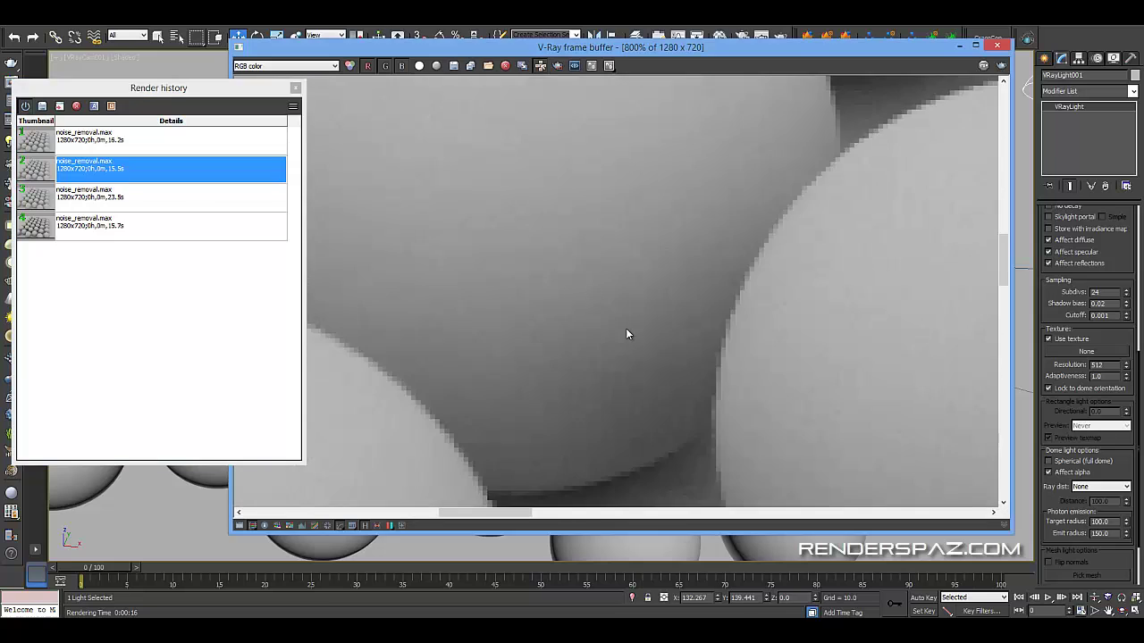
scroll(634, 328, "up", 1)
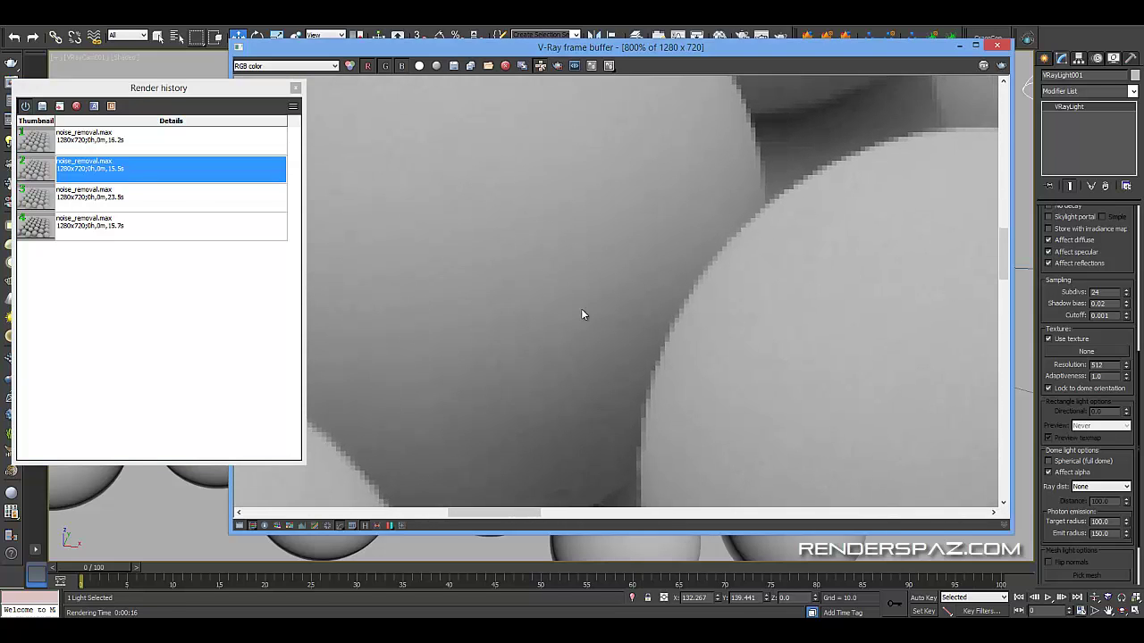
scroll(580, 309, "down", 1)
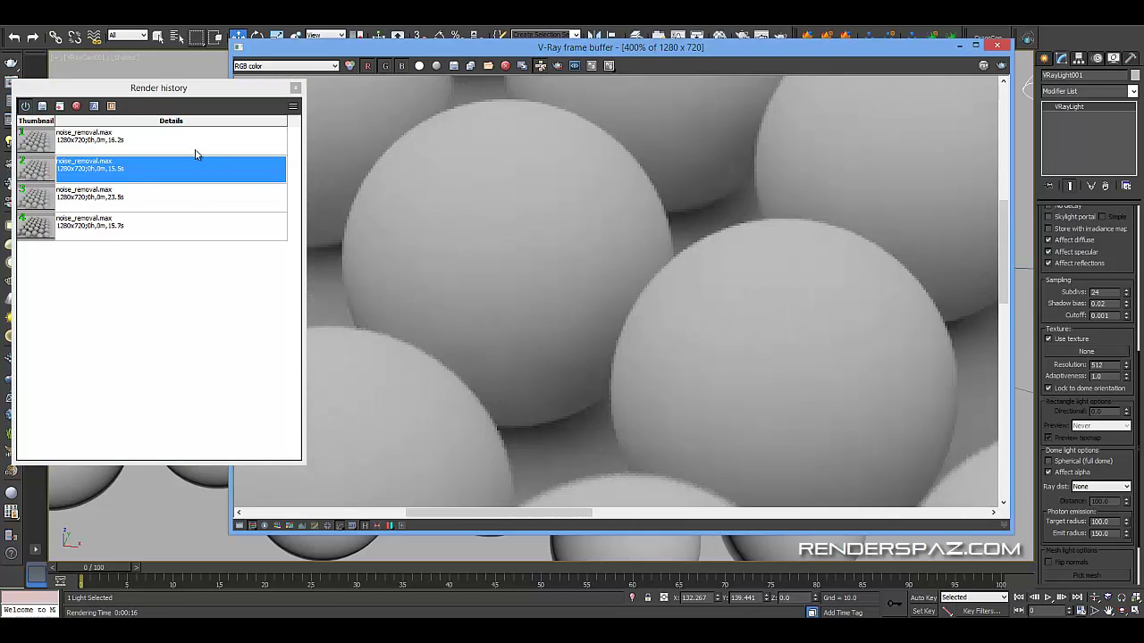
left_click(152, 146)
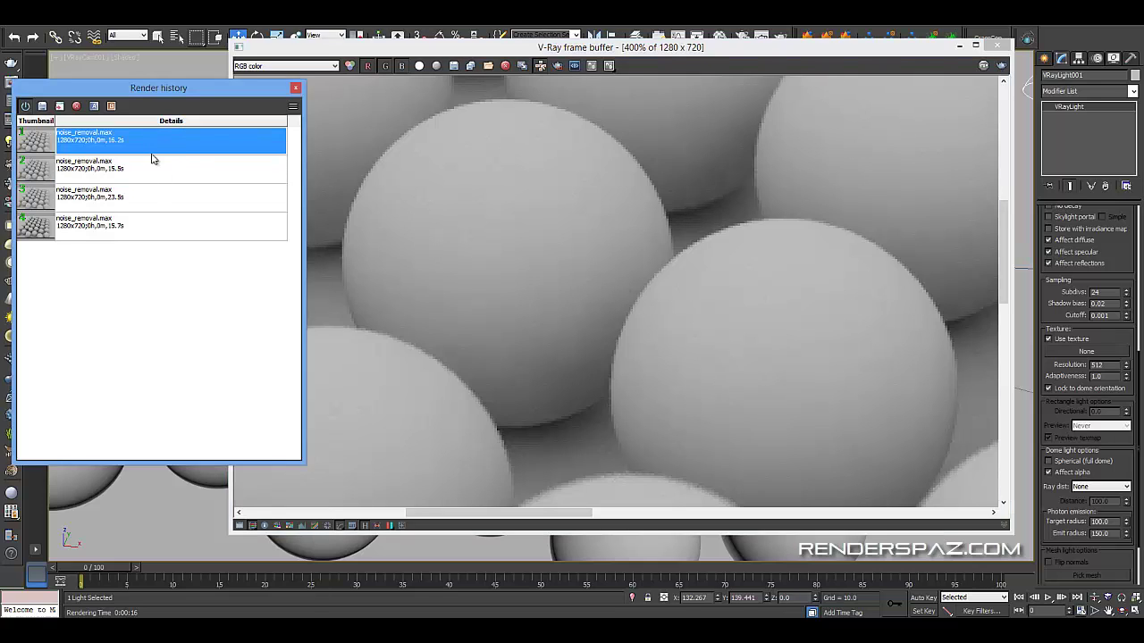
left_click(150, 166)
left_click(150, 150)
- Keep flipping between the 15.5 s and 16.2 s renders, ending on 16.2 s
left_click(124, 177)
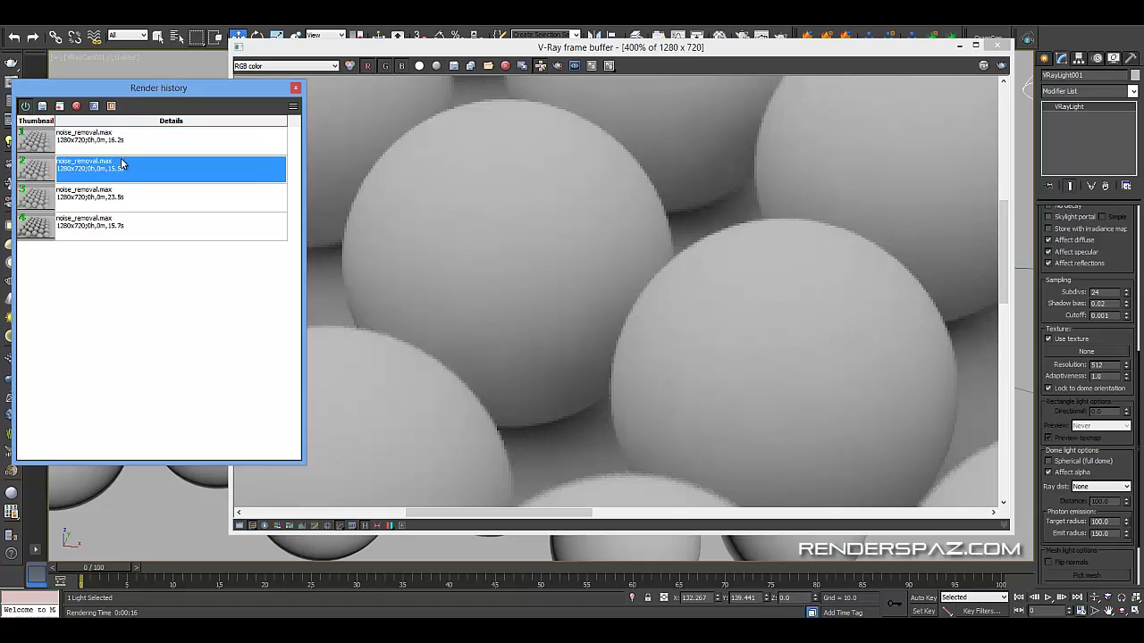
left_click(125, 145)
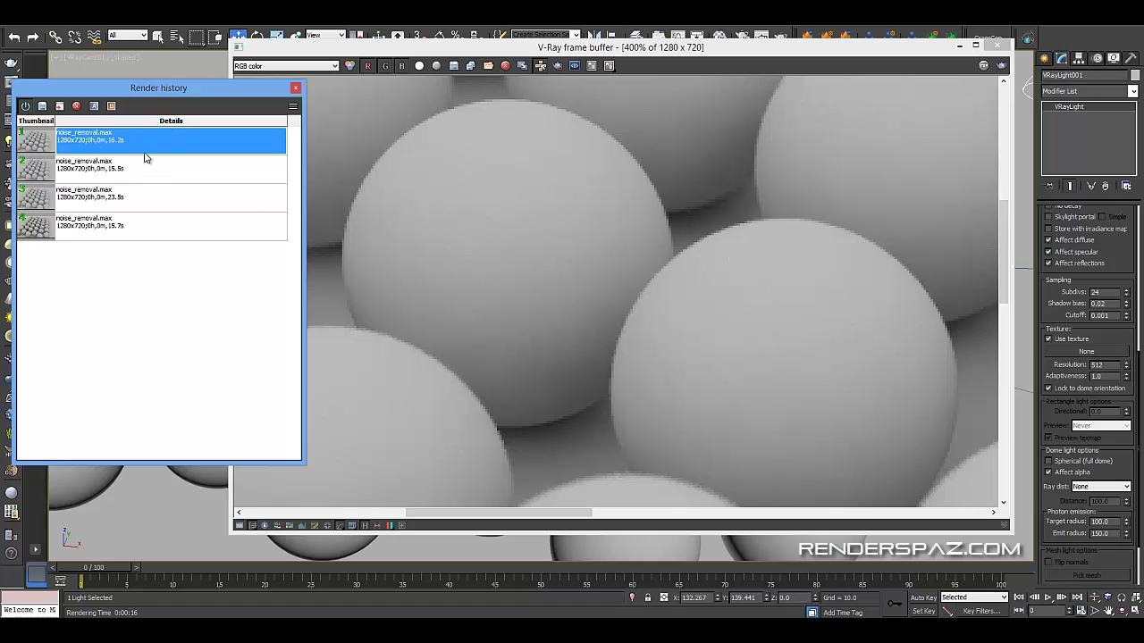
left_click(126, 178)
left_click(125, 146)
left_click(131, 165)
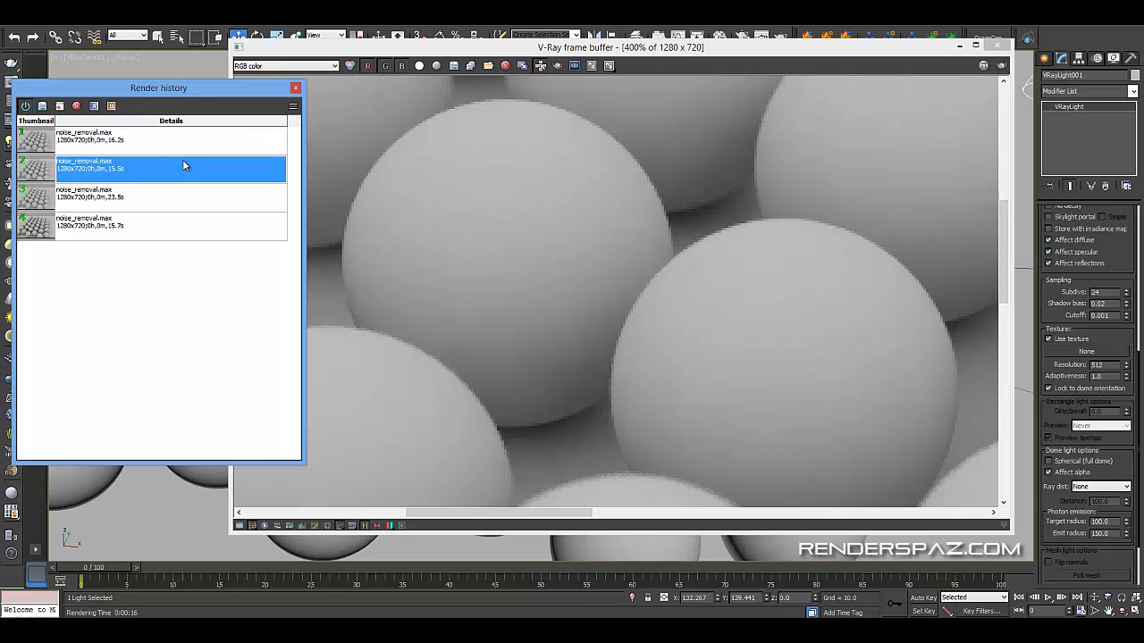
left_click(128, 143)
left_click(122, 177)
left_click(163, 149)
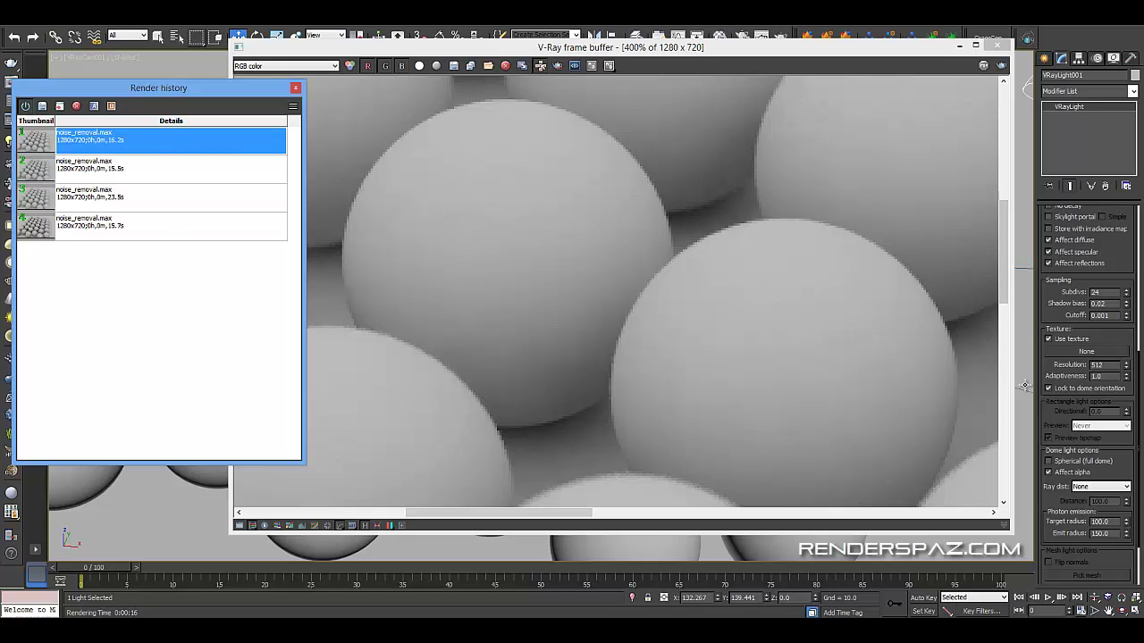
- Set the dome light's Subdivs to 48 and start a new render
double_click(1099, 292)
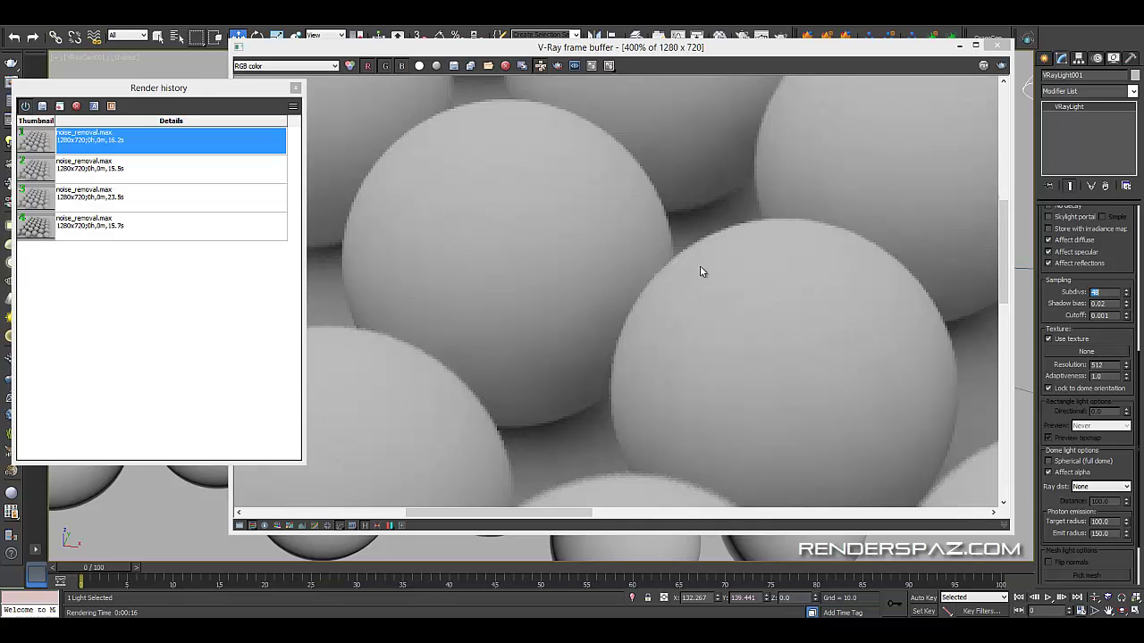
left_click(674, 275)
scroll(652, 278, "down", 4)
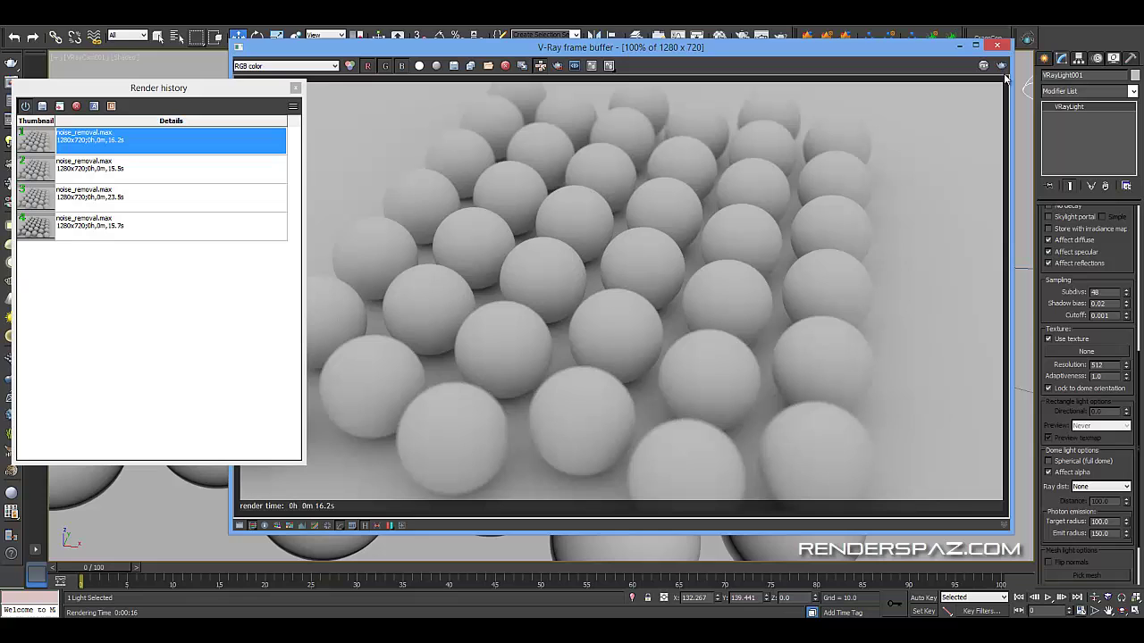
left_click(1001, 65)
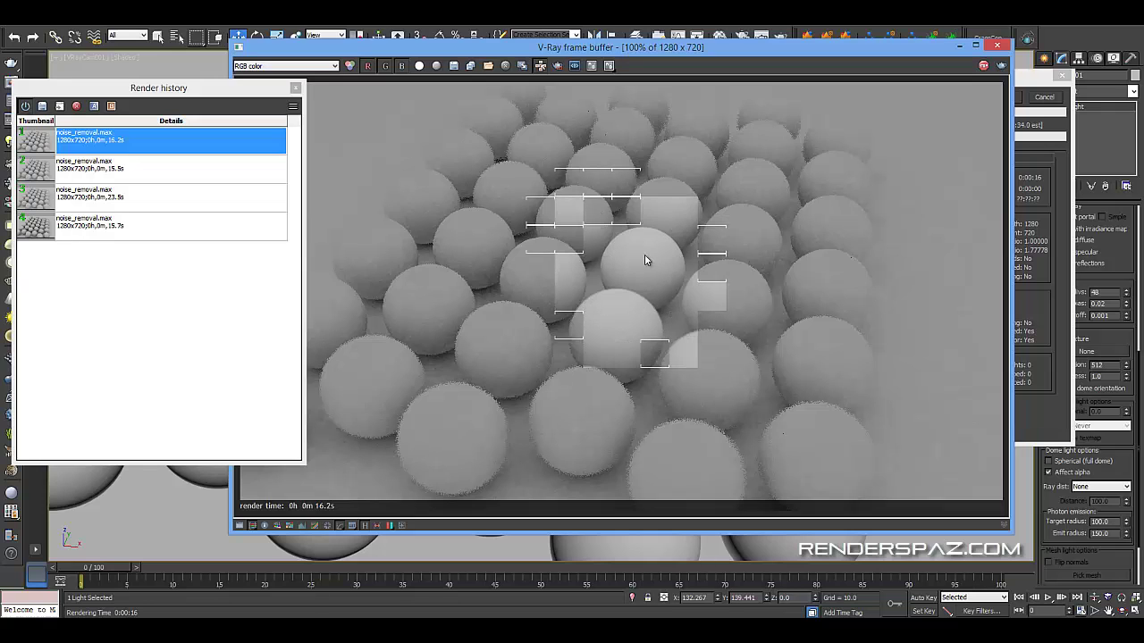
- Zoom and pan across the finished 27.2 s render to inspect the noise
scroll(644, 260, "up", 2)
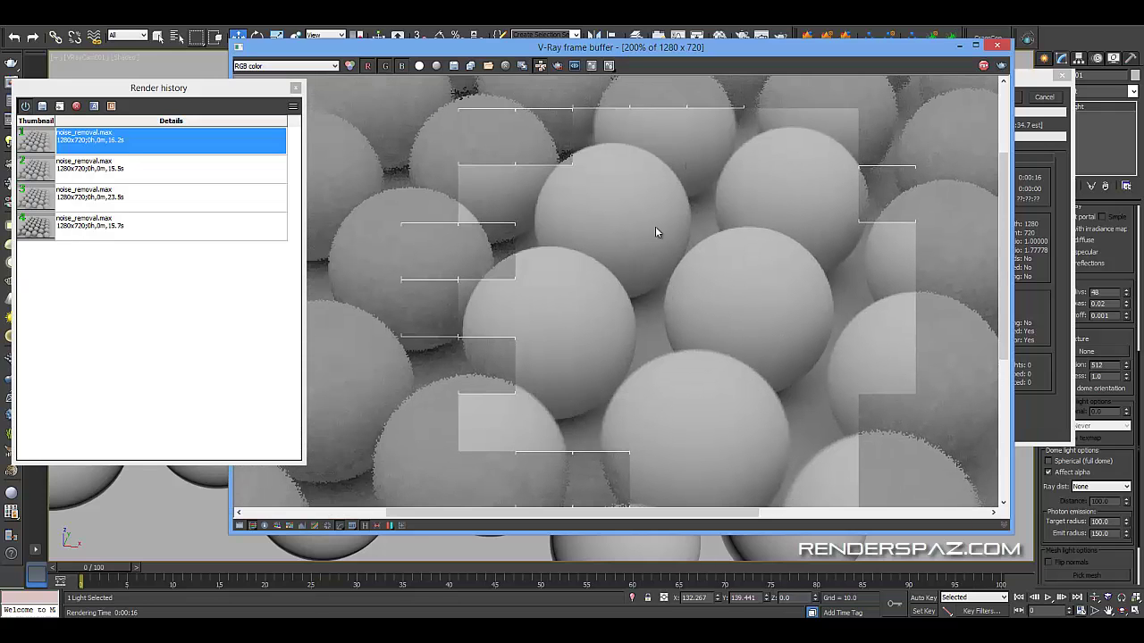
middle_click_drag(600, 260, 756, 290)
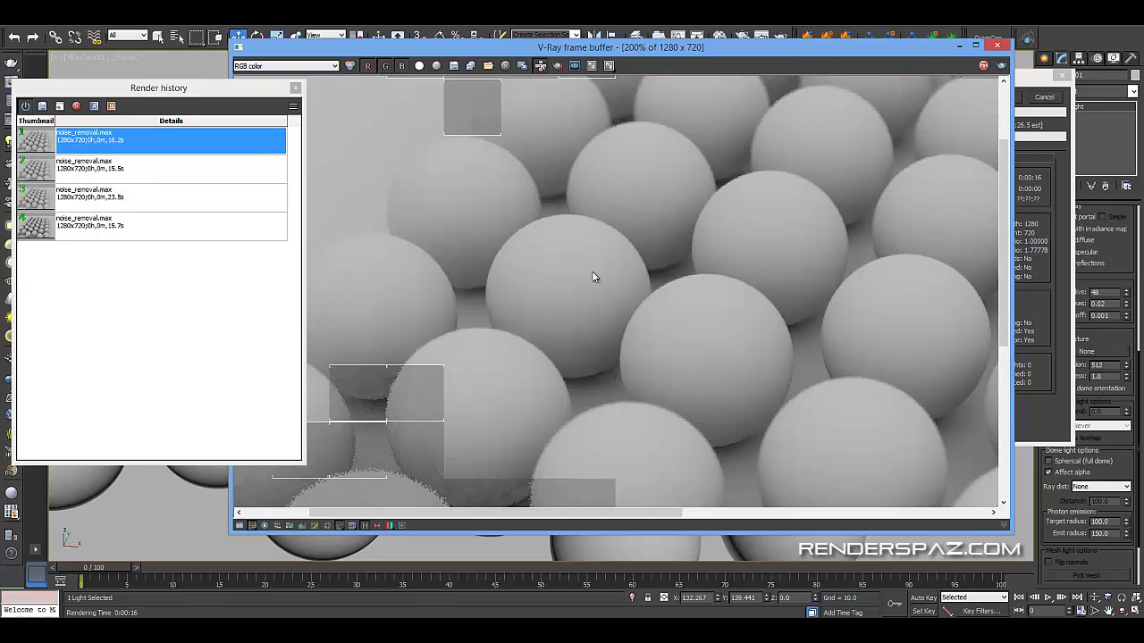
scroll(548, 261, "down", 2)
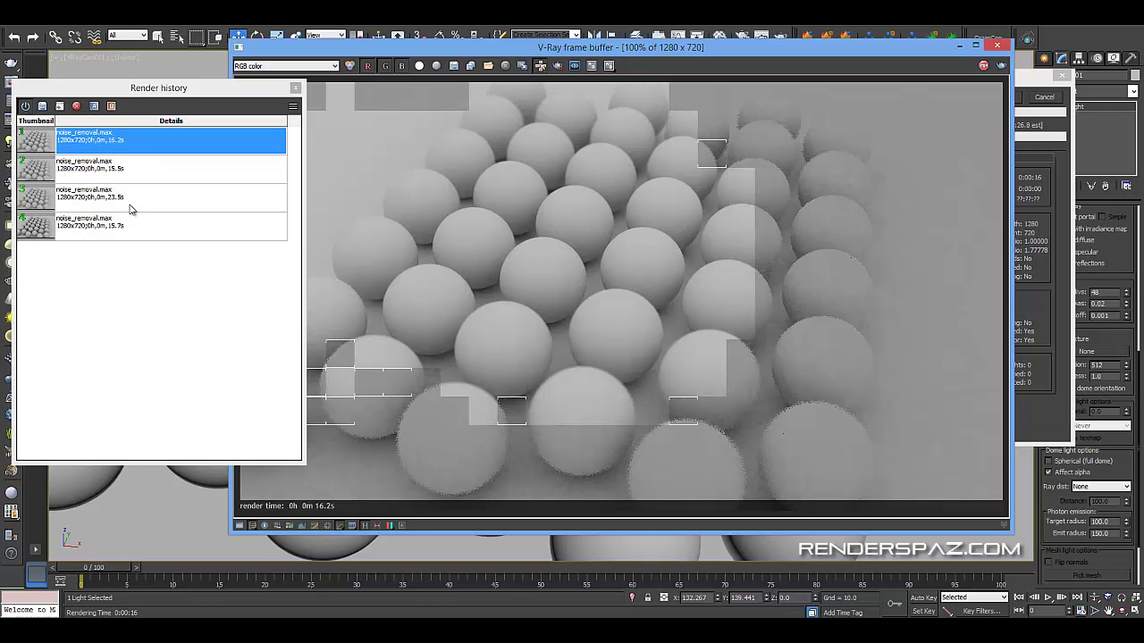
scroll(610, 304, "up", 2)
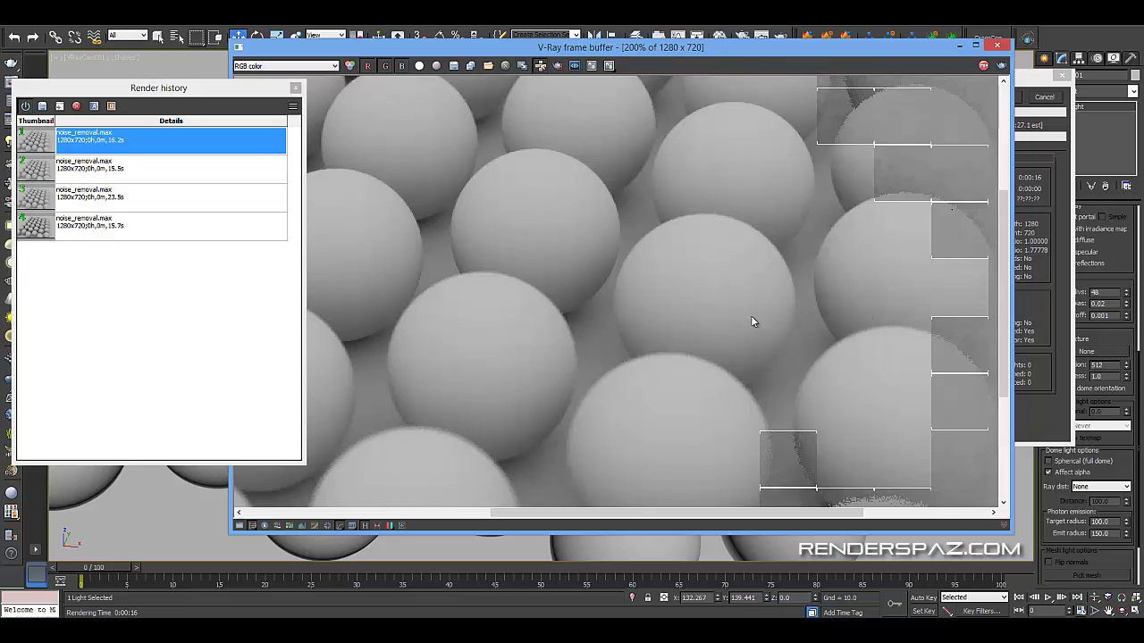
middle_click_drag(750, 328, 720, 362)
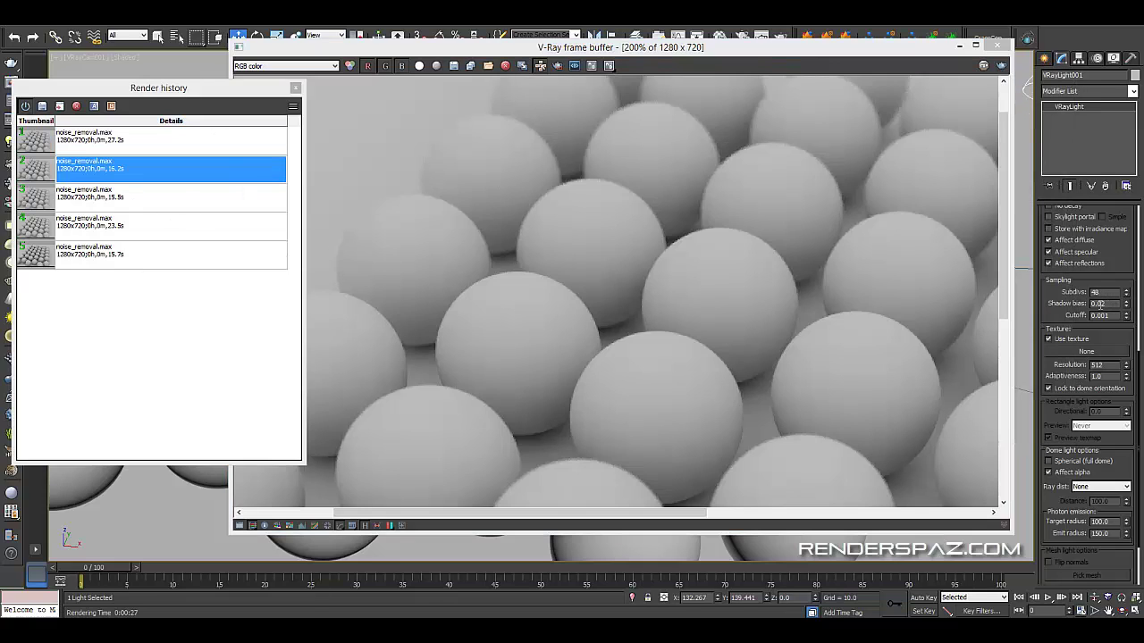
- Flip back and forth between the 27.2 s and 16.2 s renders in the render history to compare them
left_click(115, 161)
left_click(555, 329)
scroll(558, 327, "up", 1)
left_click(139, 154)
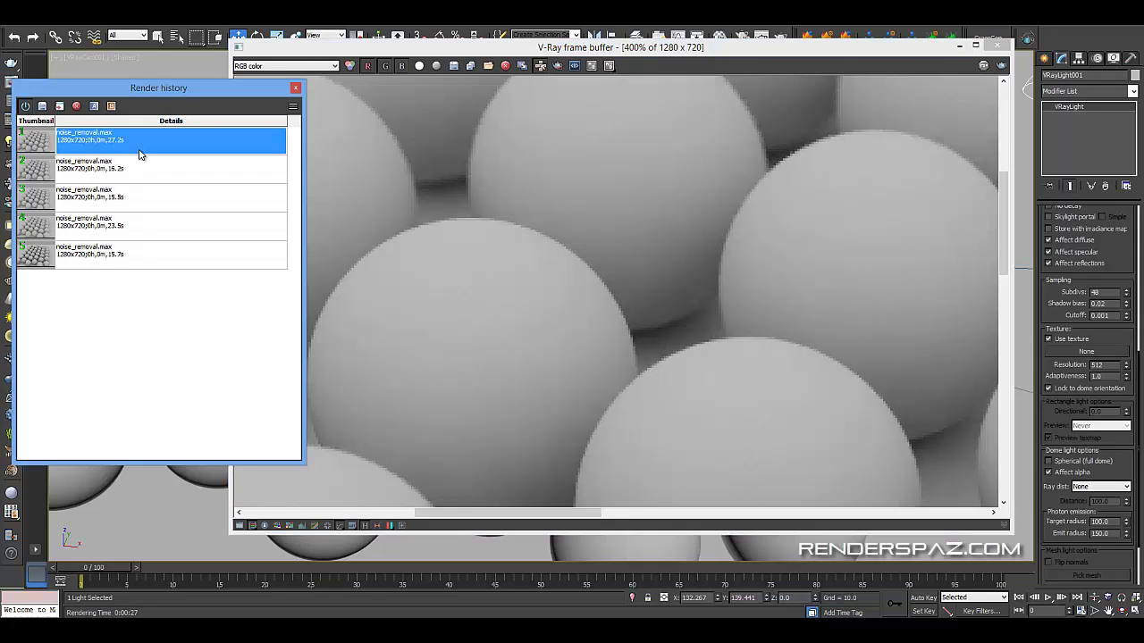
scroll(597, 263, "down", 2)
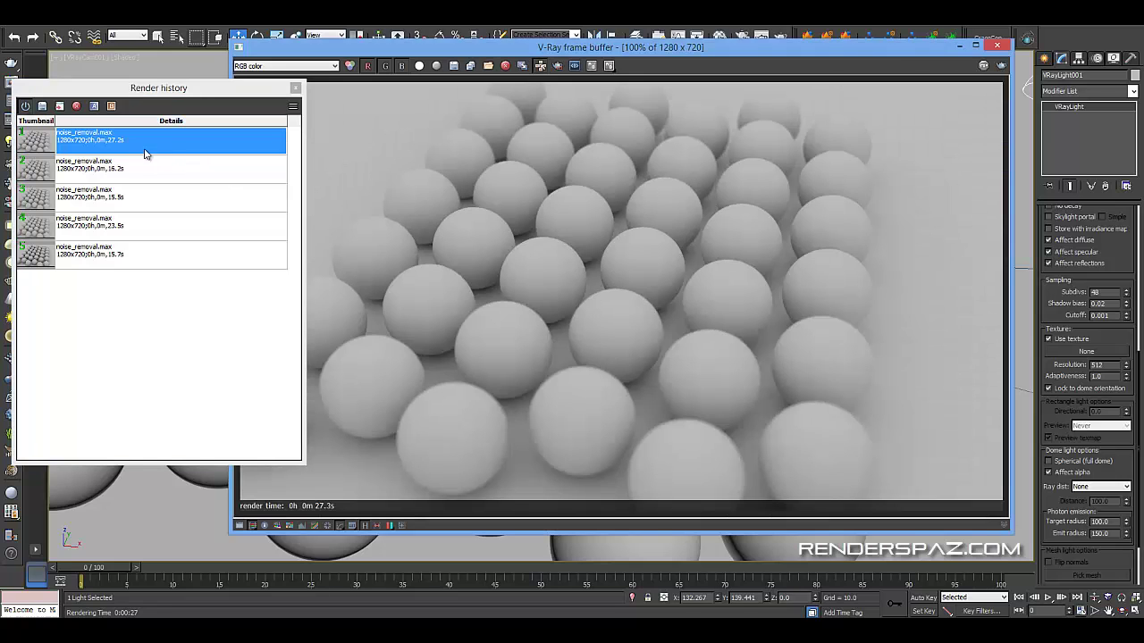
left_click(112, 176)
left_click(122, 149)
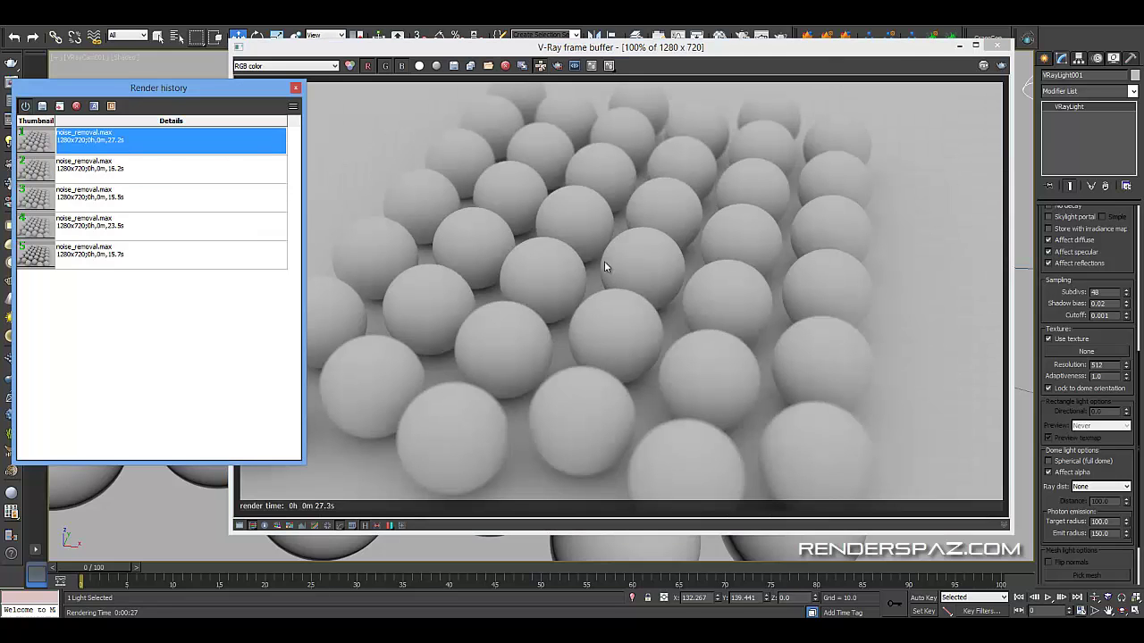
scroll(596, 272, "up", 2)
left_click(115, 178)
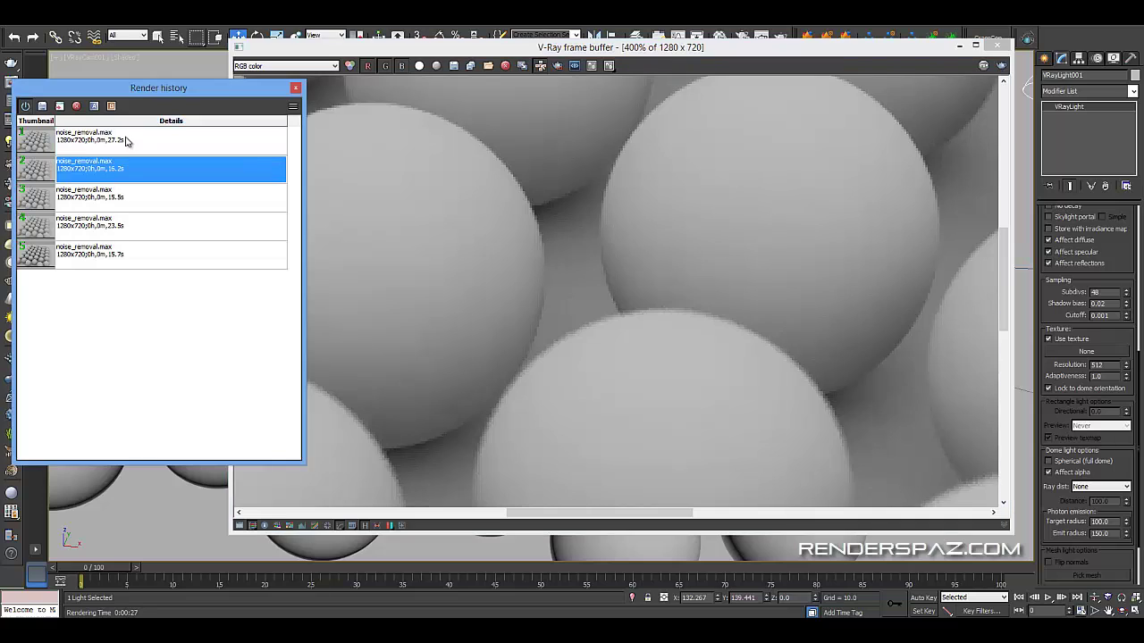
left_click(126, 141)
left_click(123, 166)
left_click(127, 143)
left_click(125, 169)
left_click(134, 145)
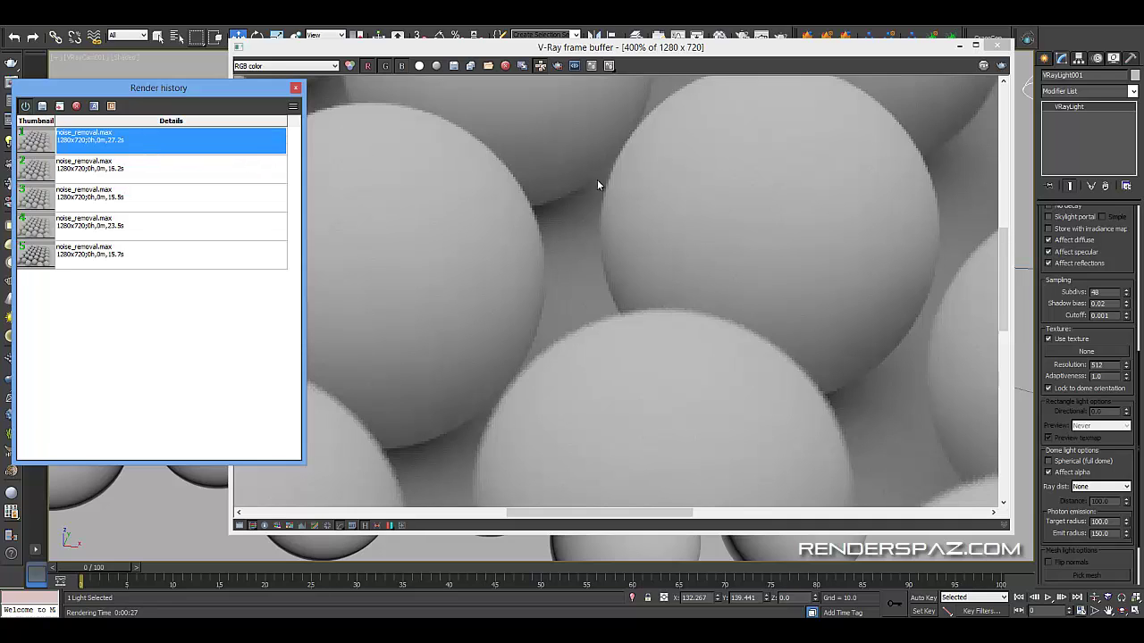
left_click(91, 172)
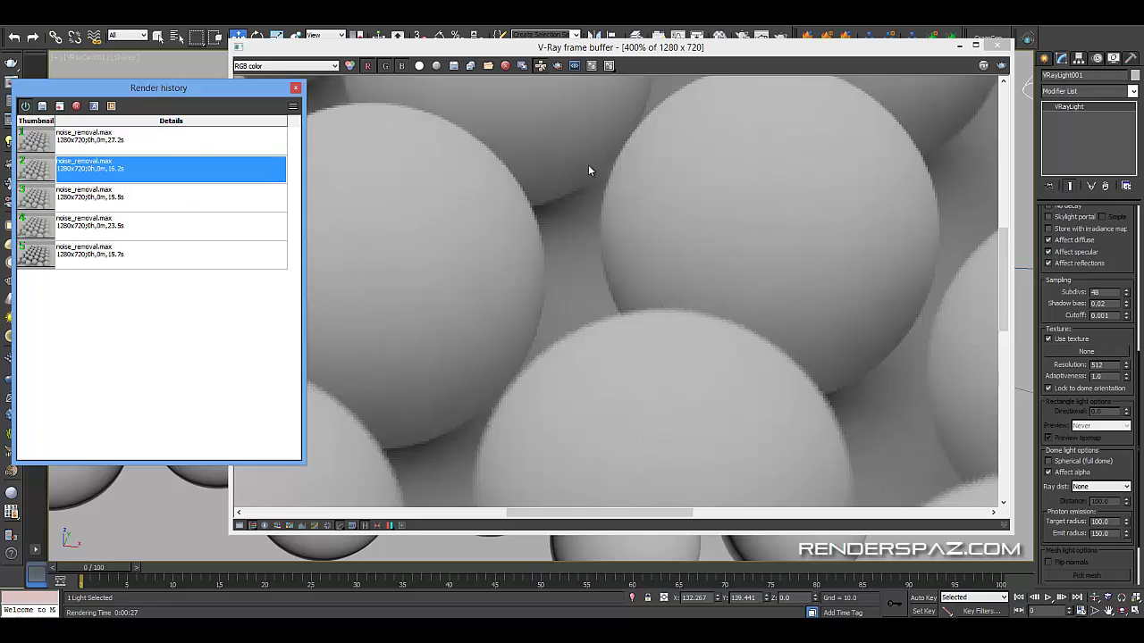
left_click(139, 150)
- Select the light's subdivs value for editing
left_click(664, 233)
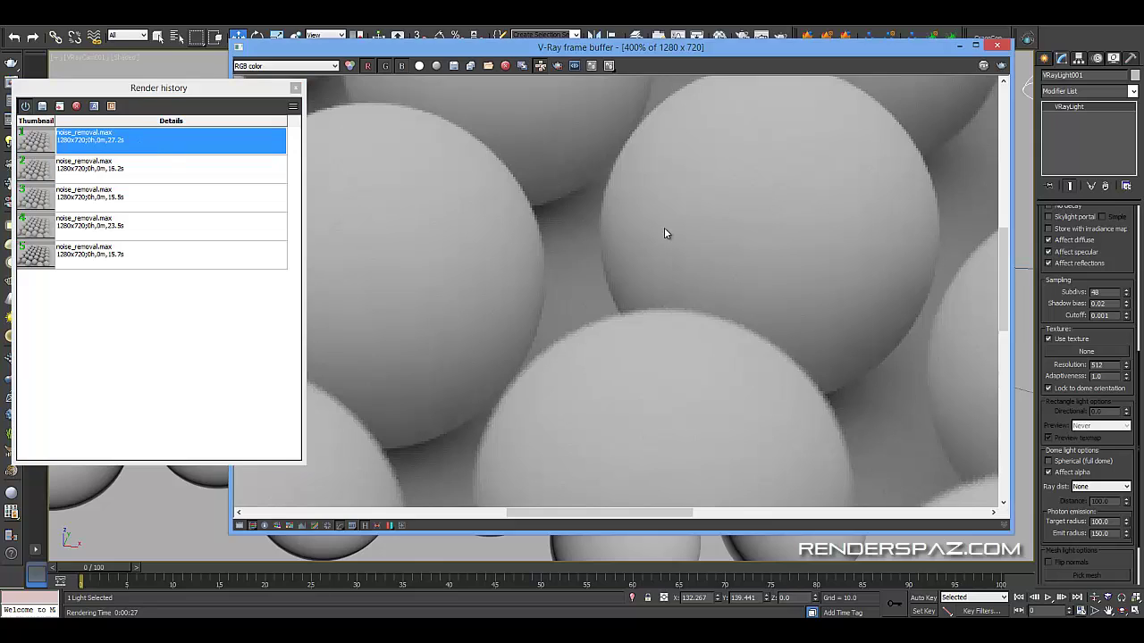
double_click(1112, 292)
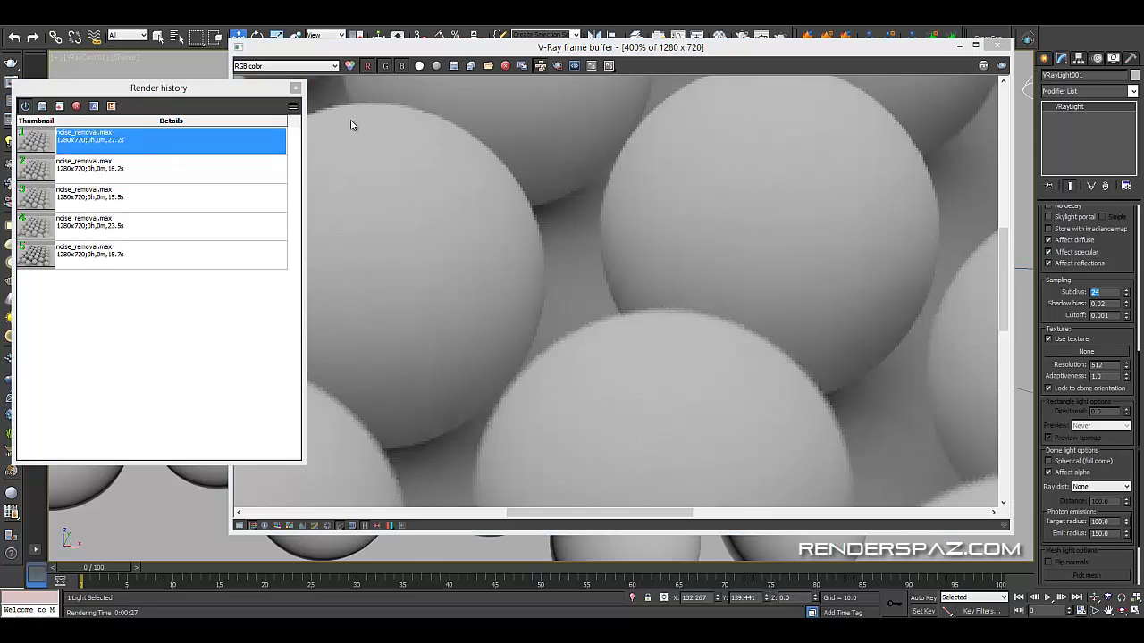
scroll(541, 286, "down", 4)
scroll(563, 295, "up", 2)
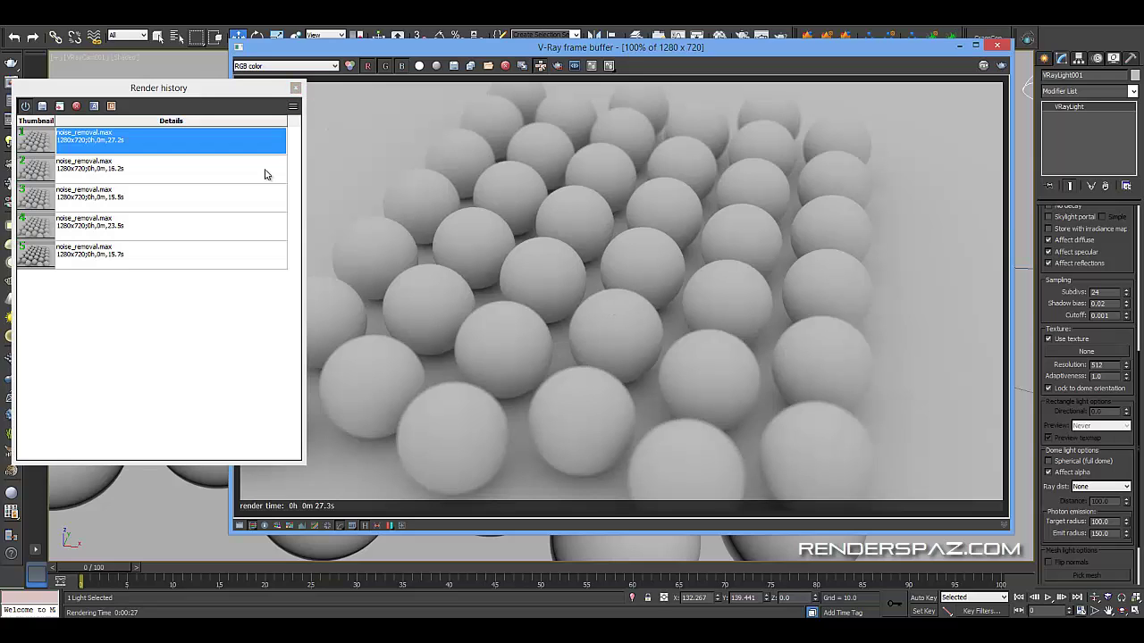
- Close the render history window and select the ground box
left_click(292, 98)
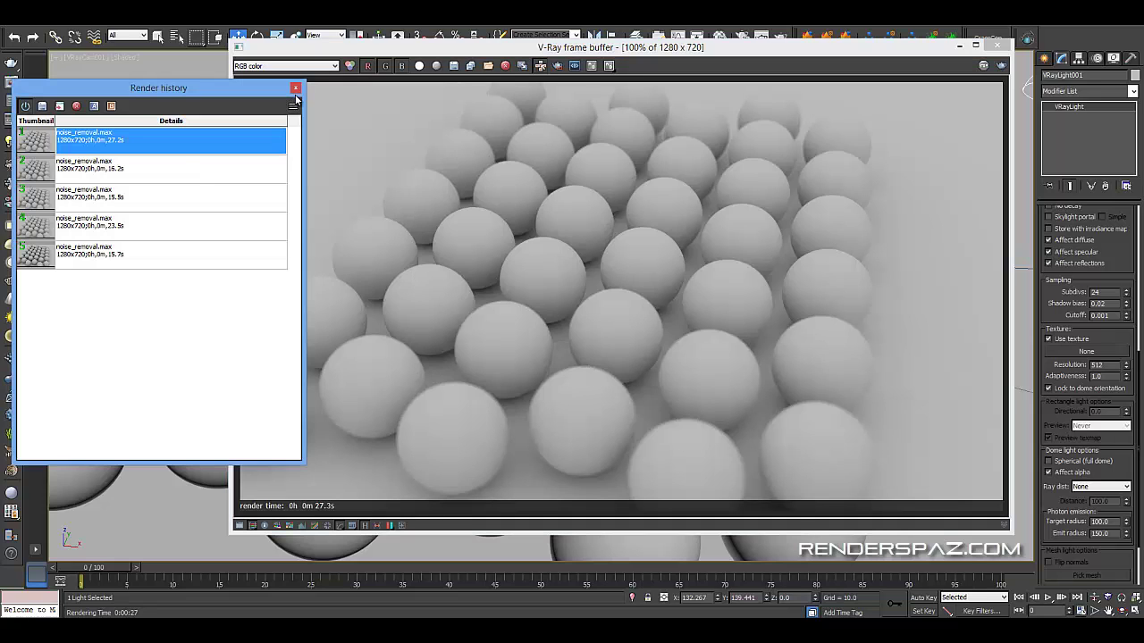
left_click(296, 90)
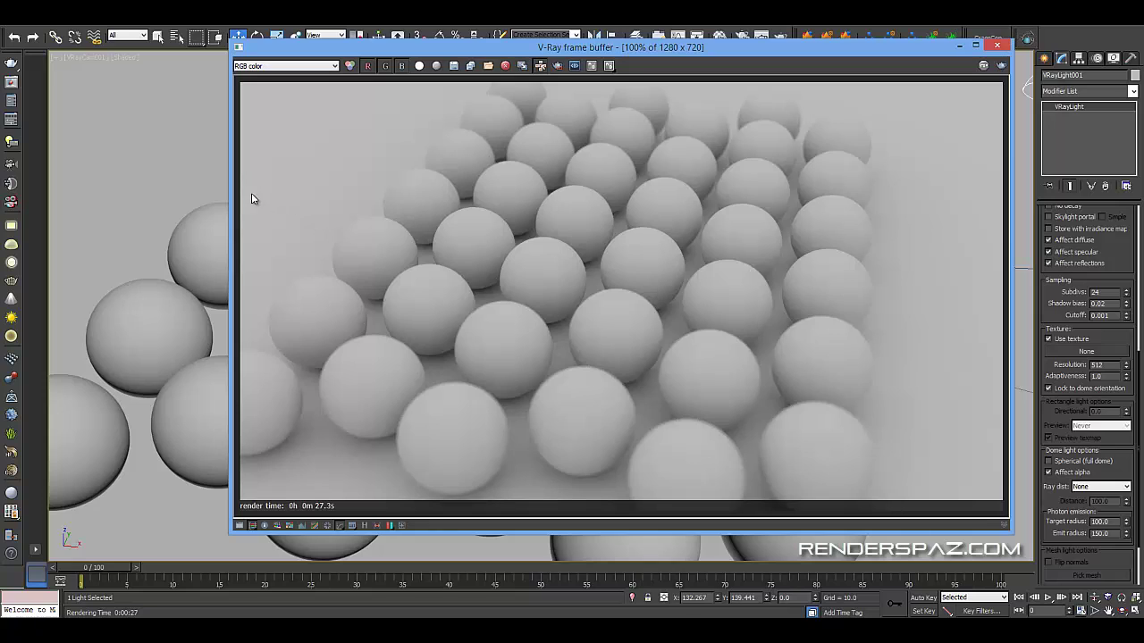
left_click(191, 195)
- Close the Grass Generator dialog and the V-Ray frame buffer
key("p")
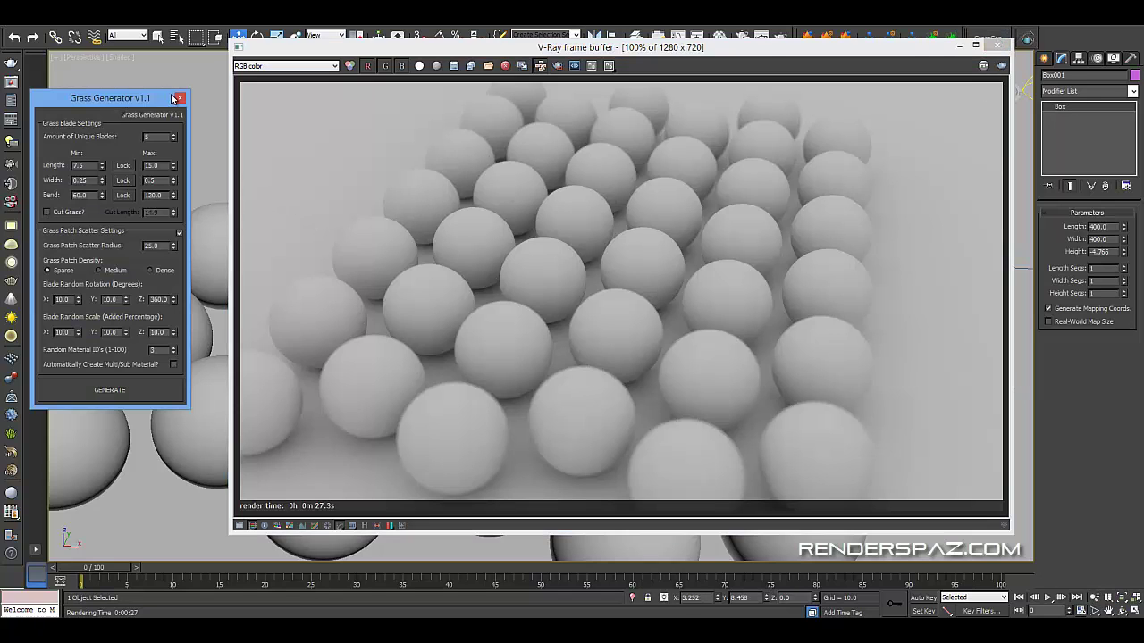
left_click(178, 98)
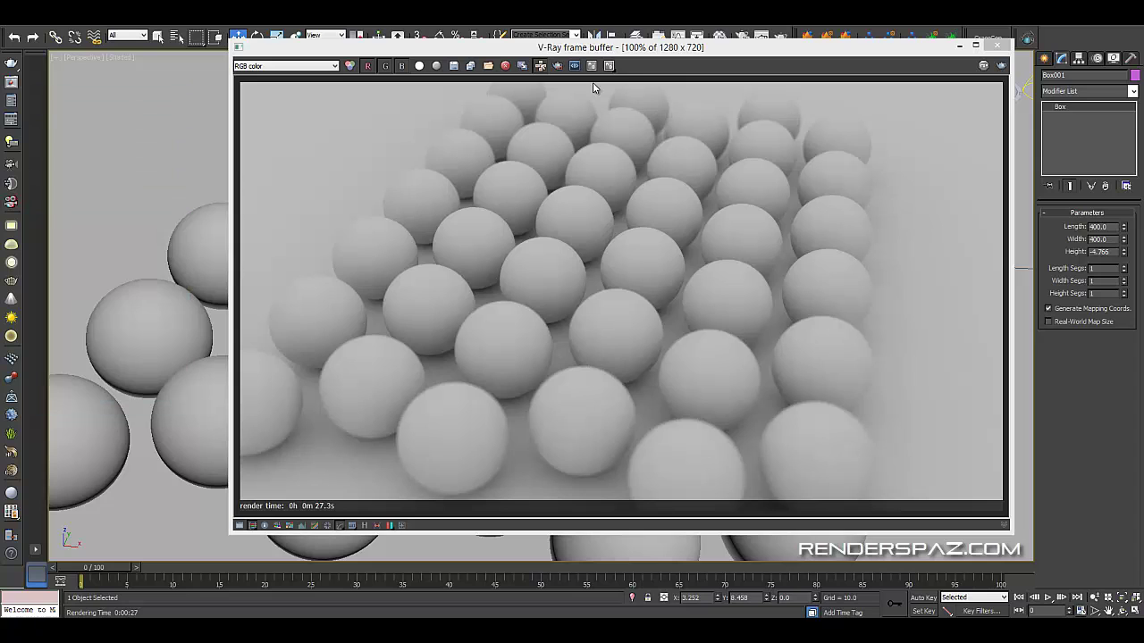
left_click(926, 54)
left_click(997, 49)
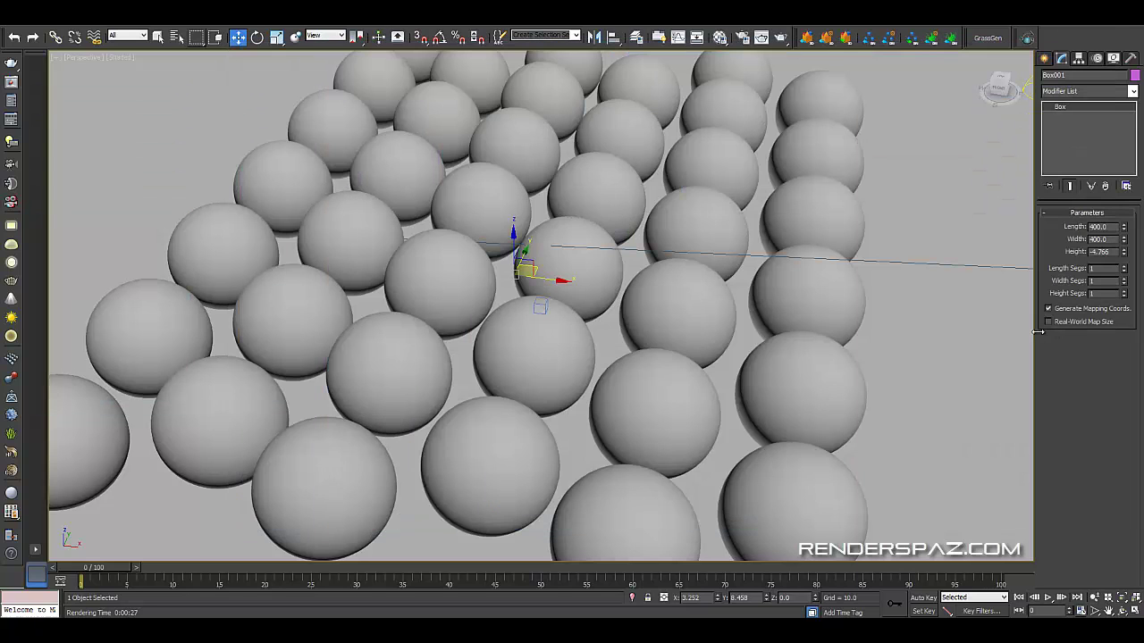
- Zoom out and orbit around the scene, then select the VRaySun001 light
scroll(769, 286, "down", 10)
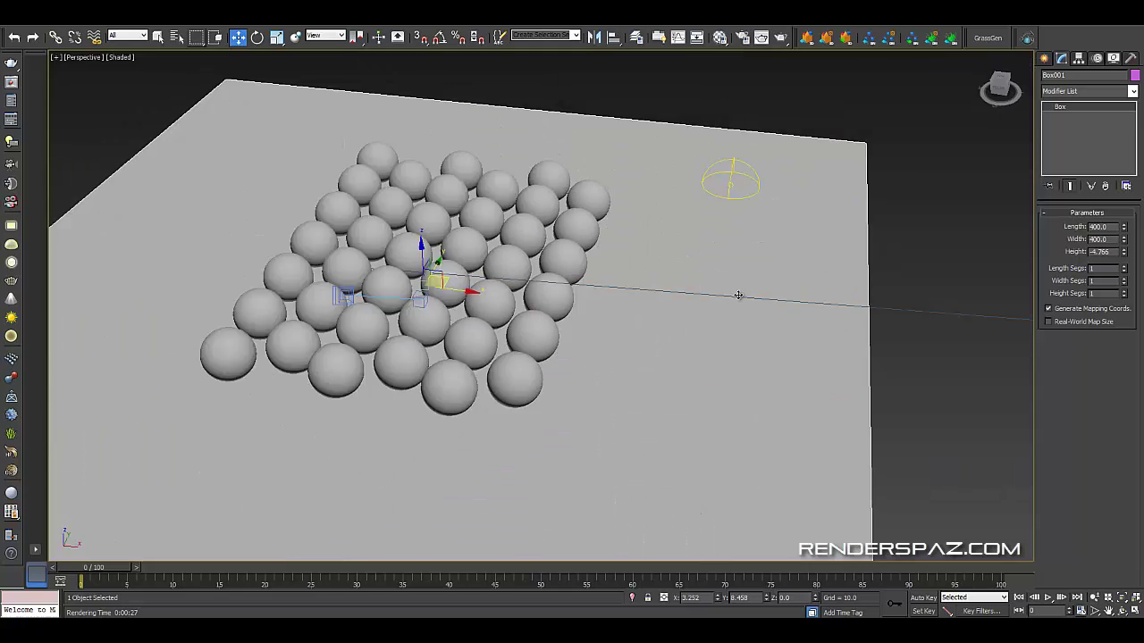
scroll(626, 299, "down", 6)
middle_click_drag(541, 301, 635, 292, "alt")
left_click(651, 294)
left_click(654, 294)
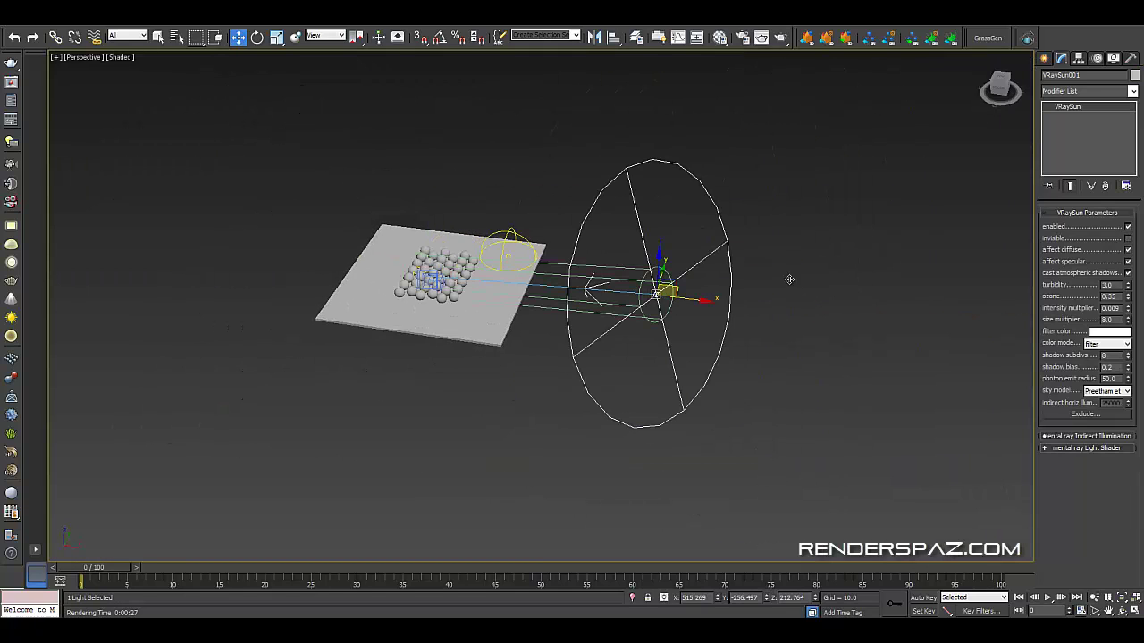
- Pan and zoom back to a close-up of the spheres and move the frame buffer aside
middle_click_drag(585, 277, 800, 273)
scroll(802, 273, "up", 3)
scroll(824, 320, "up", 2)
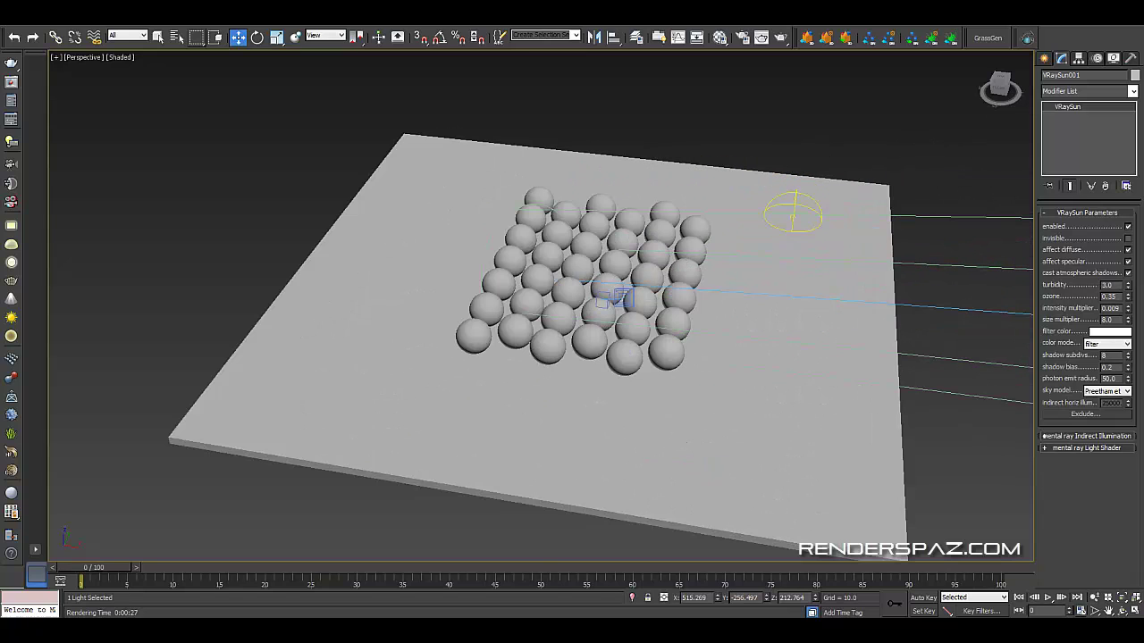
key("shift+4")
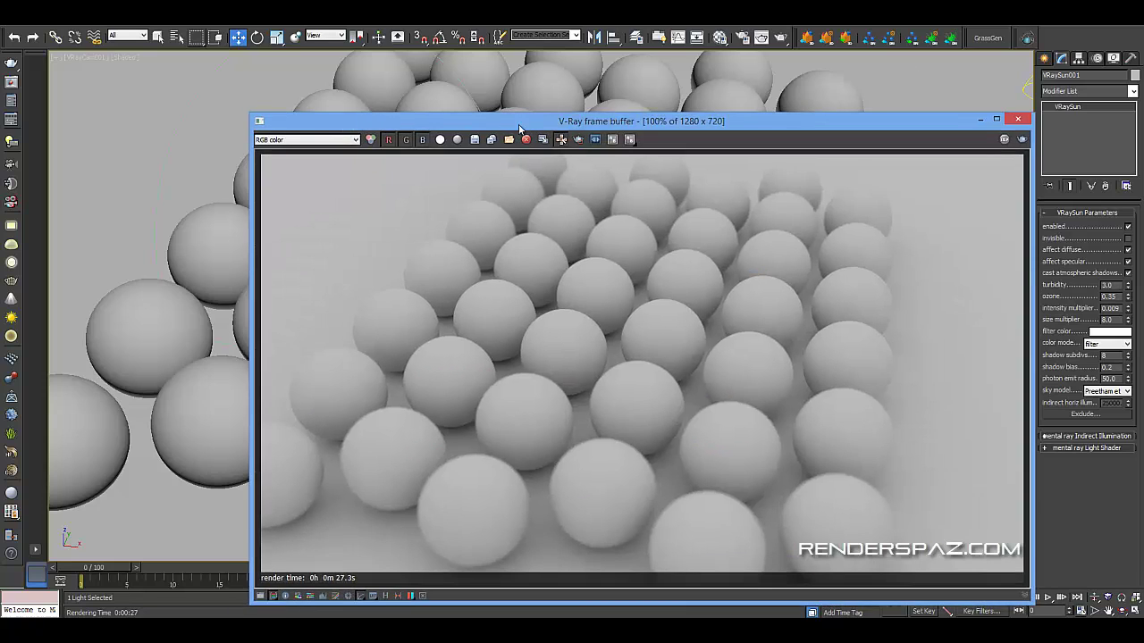
left_click_drag(520, 128, 353, 100)
- Render the scene from Rendering > Render, moving the frame buffer and progress dialog aside
left_click(354, 12)
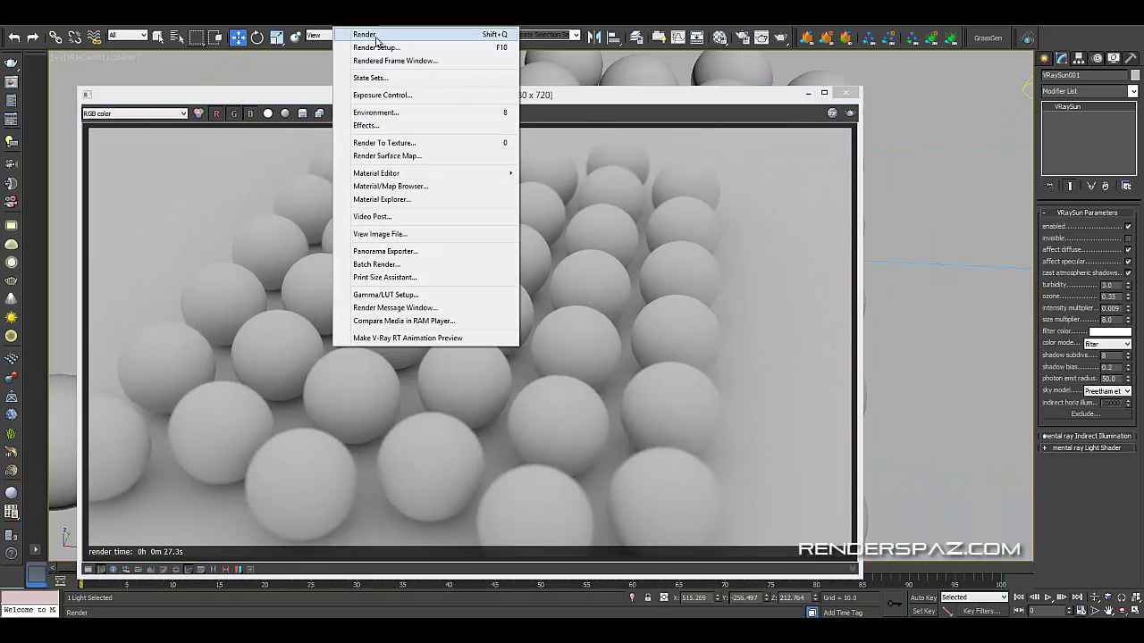
left_click(362, 34)
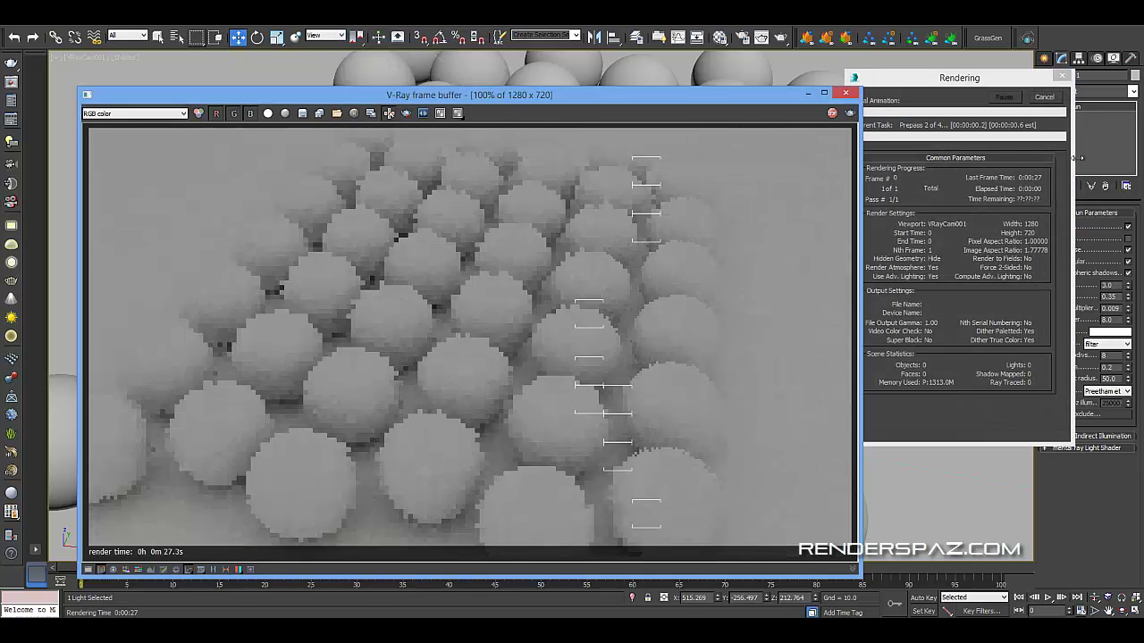
left_click_drag(736, 99, 683, 42)
left_click_drag(974, 81, 935, 69)
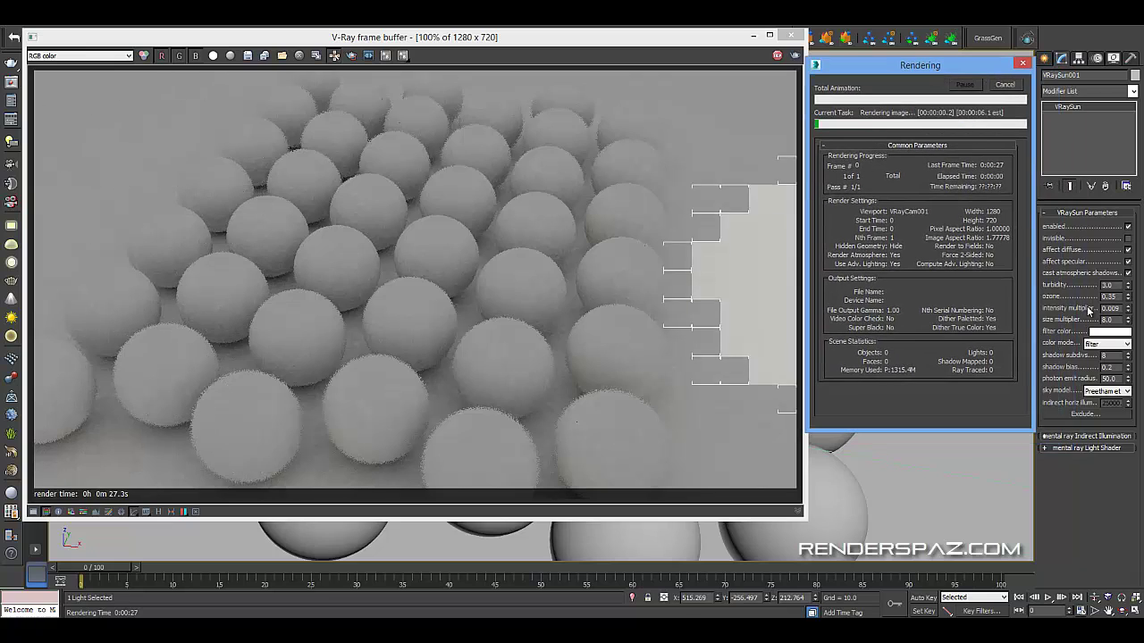
- Inspect the sunlit spheres at 200% while buckets render, then return to 100%
left_click(585, 304)
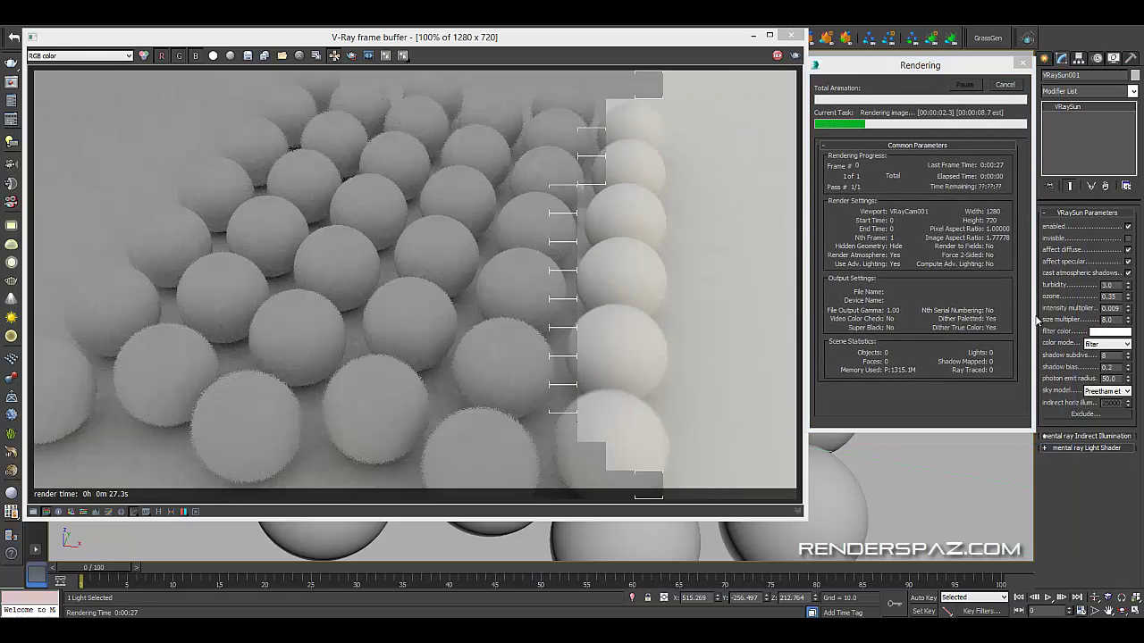
scroll(536, 290, "up", 2)
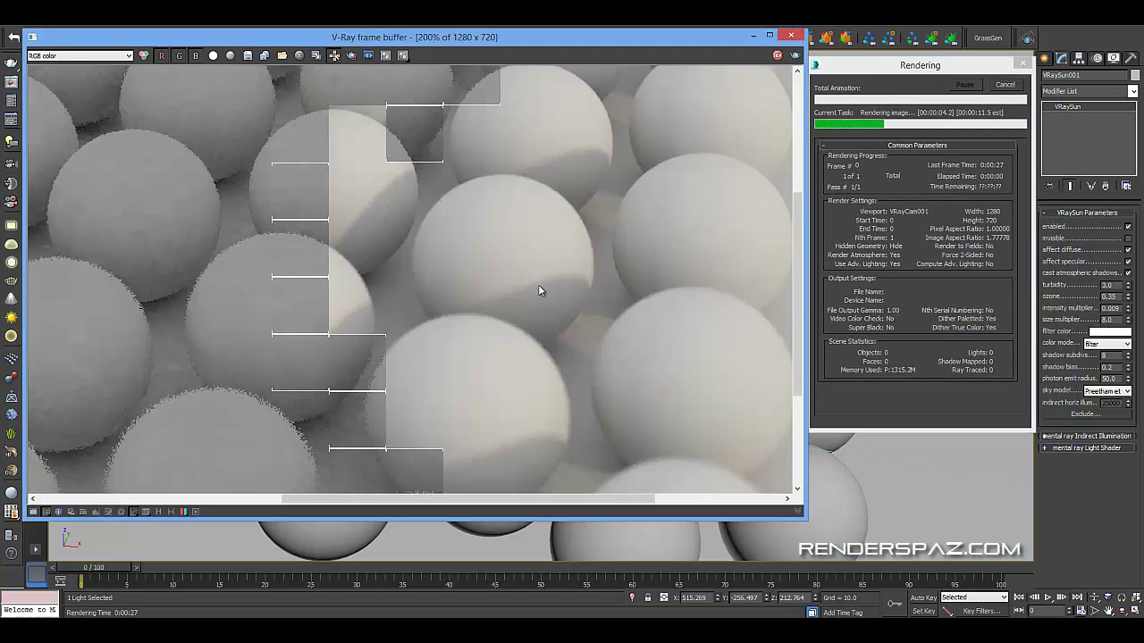
middle_click_drag(539, 179, 650, 303)
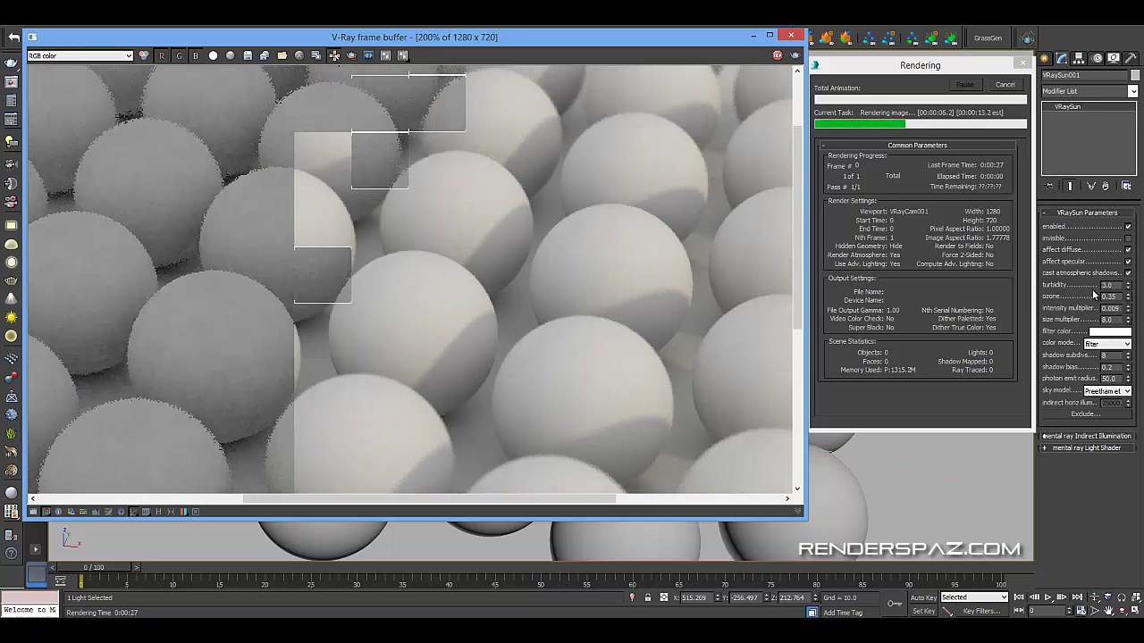
left_click(1040, 327)
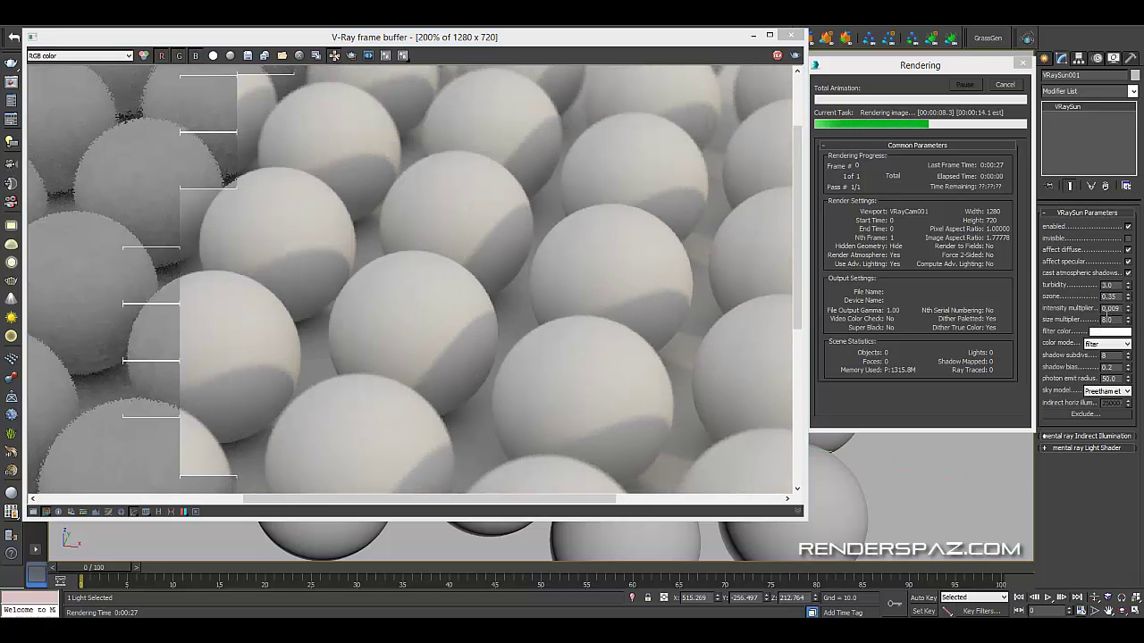
middle_click_drag(286, 345, 401, 309)
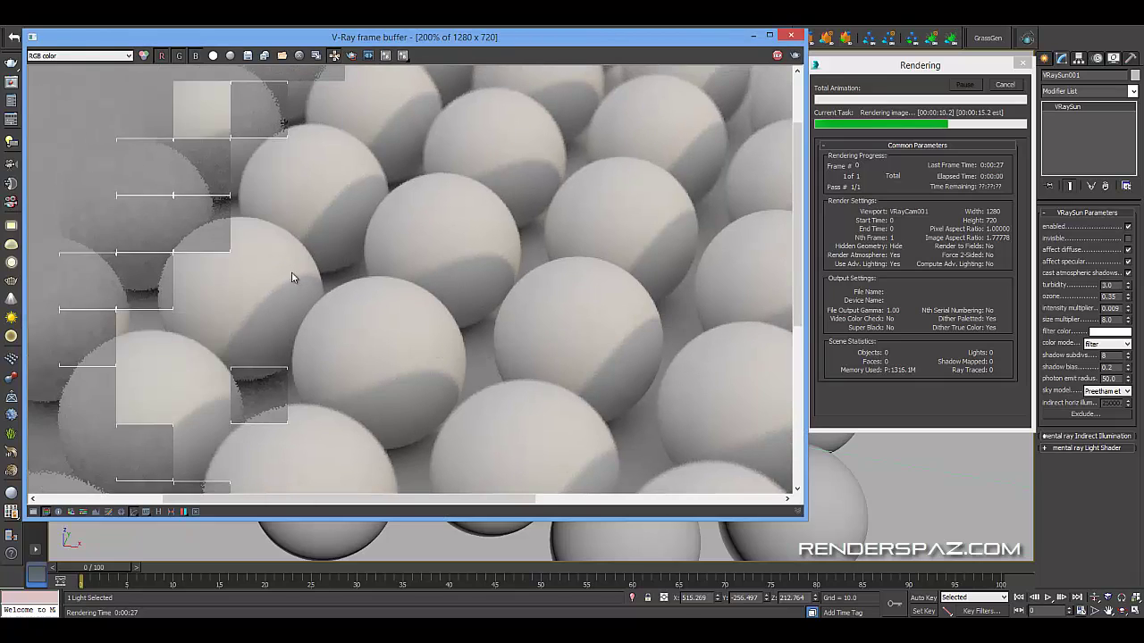
middle_click_drag(258, 309, 345, 227)
middle_click_drag(480, 331, 312, 274)
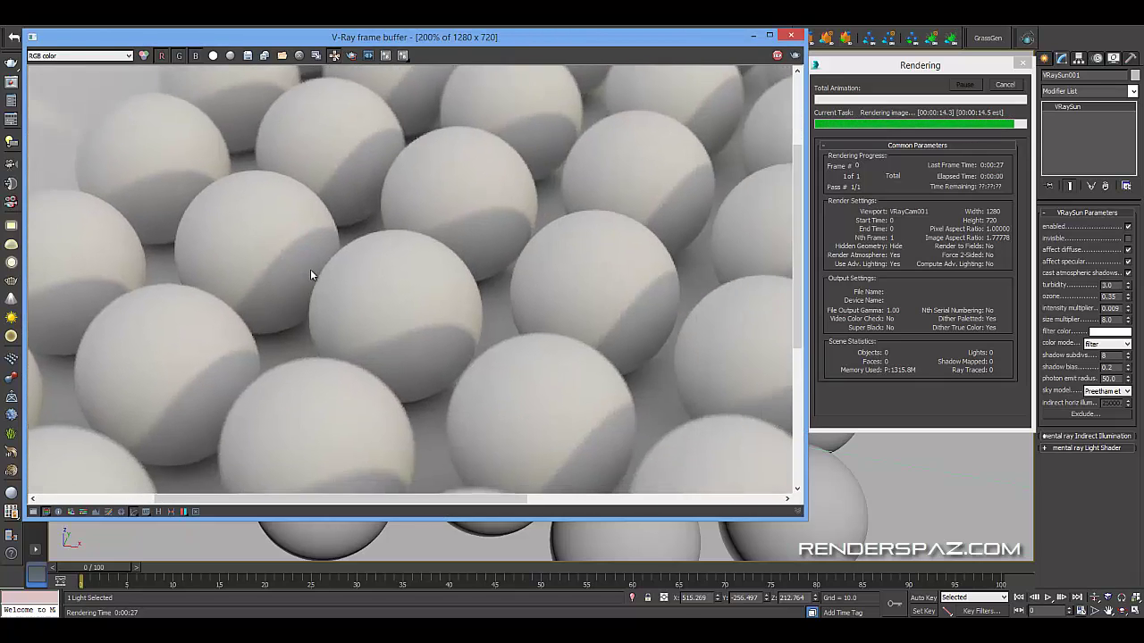
scroll(527, 331, "down", 2)
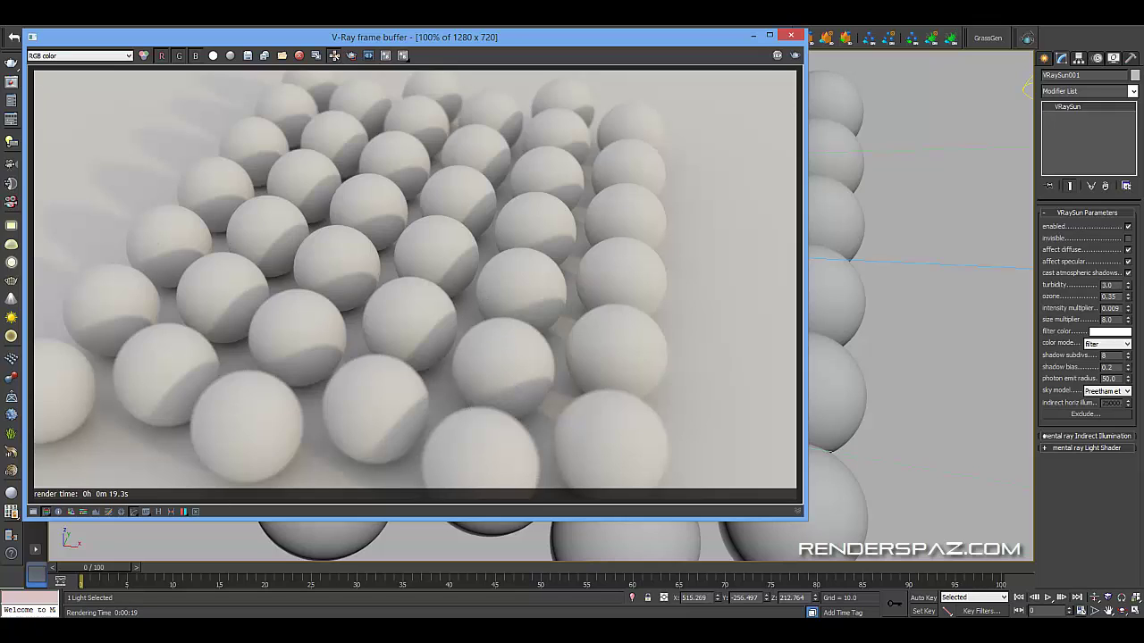
left_click(159, 630)
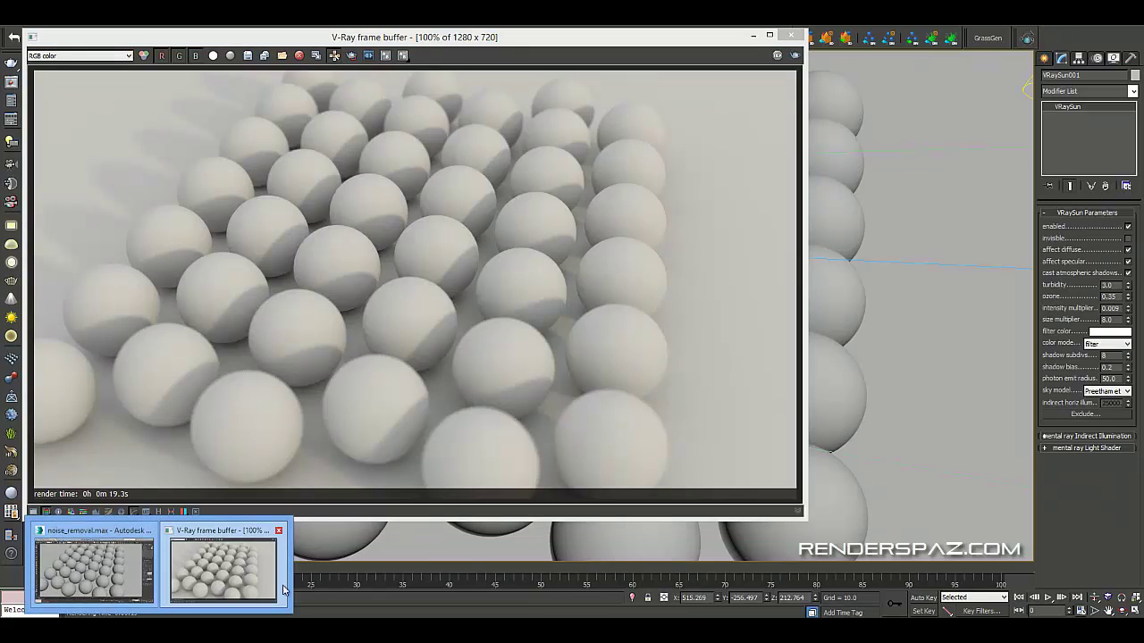
left_click(229, 529)
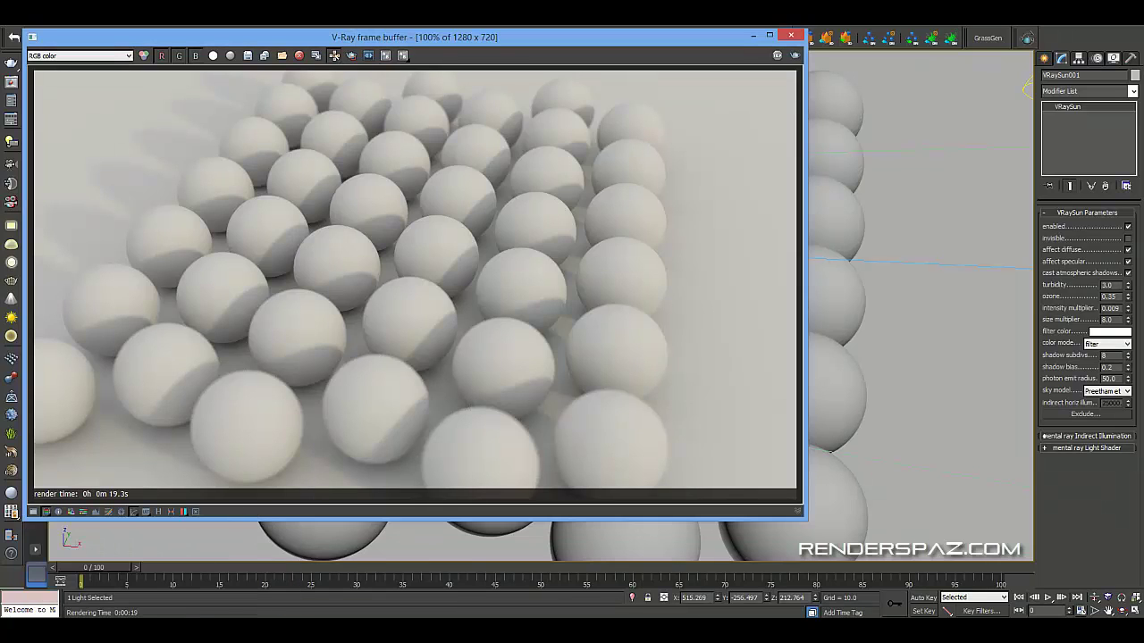
left_click_drag(269, 41, 401, 67)
left_click(291, 538)
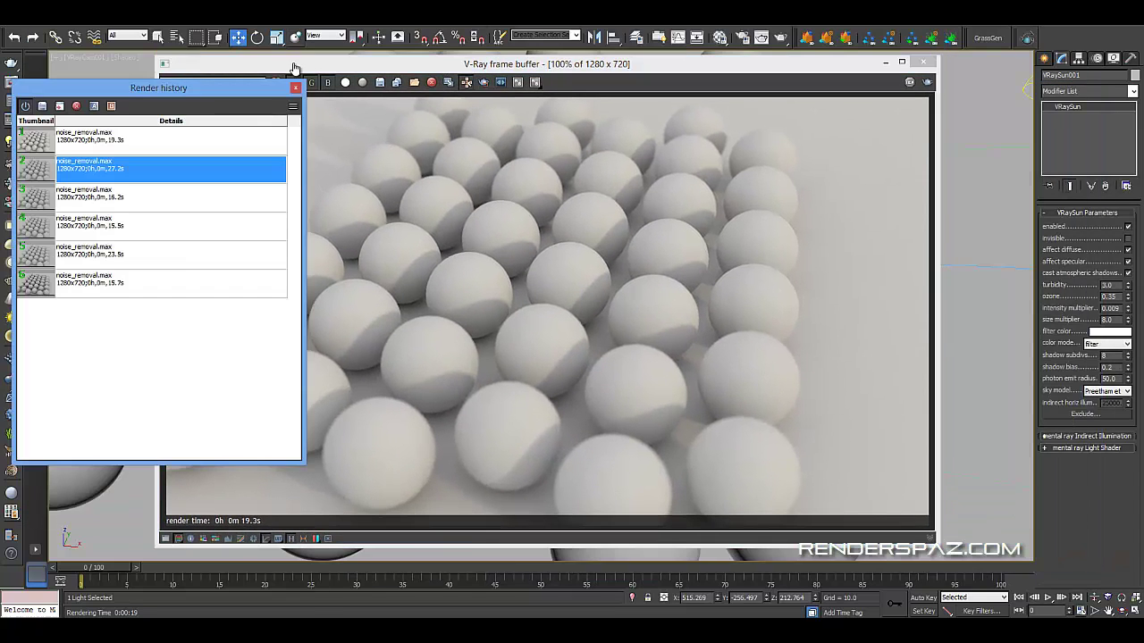
left_click(72, 141)
left_click(75, 176)
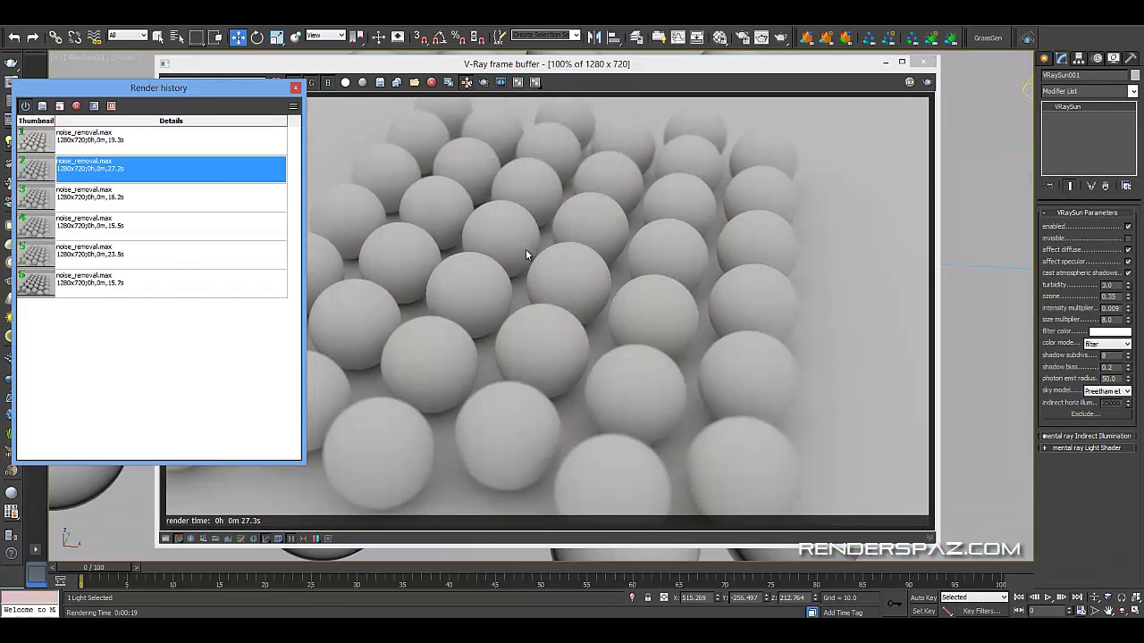
scroll(529, 257, "up", 2)
scroll(536, 327, "down", 2)
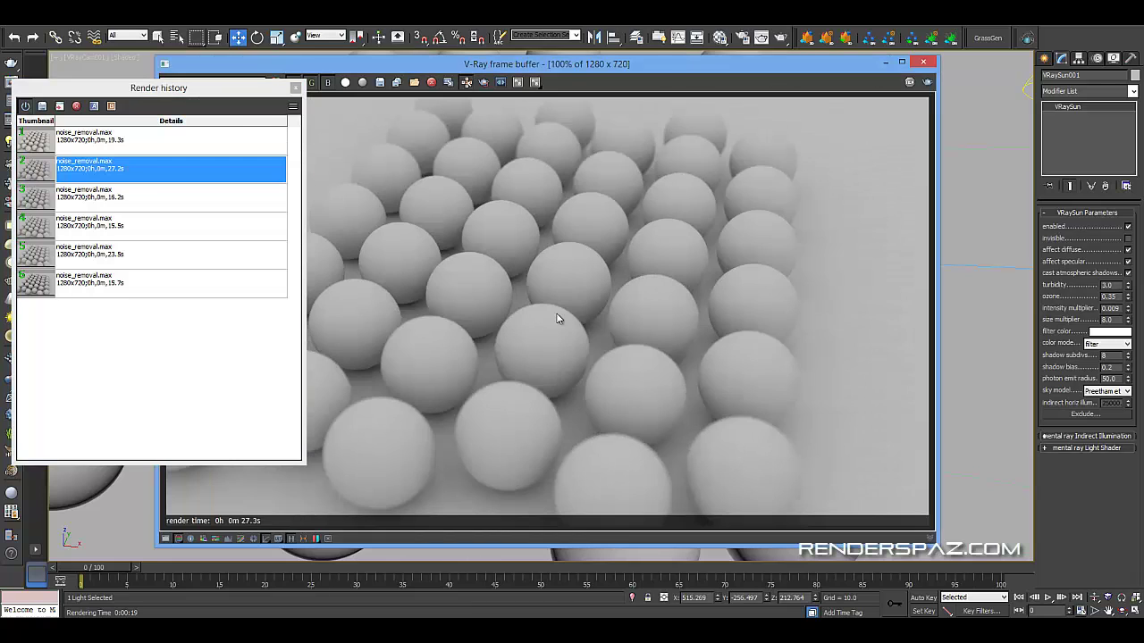
scroll(562, 316, "up", 2)
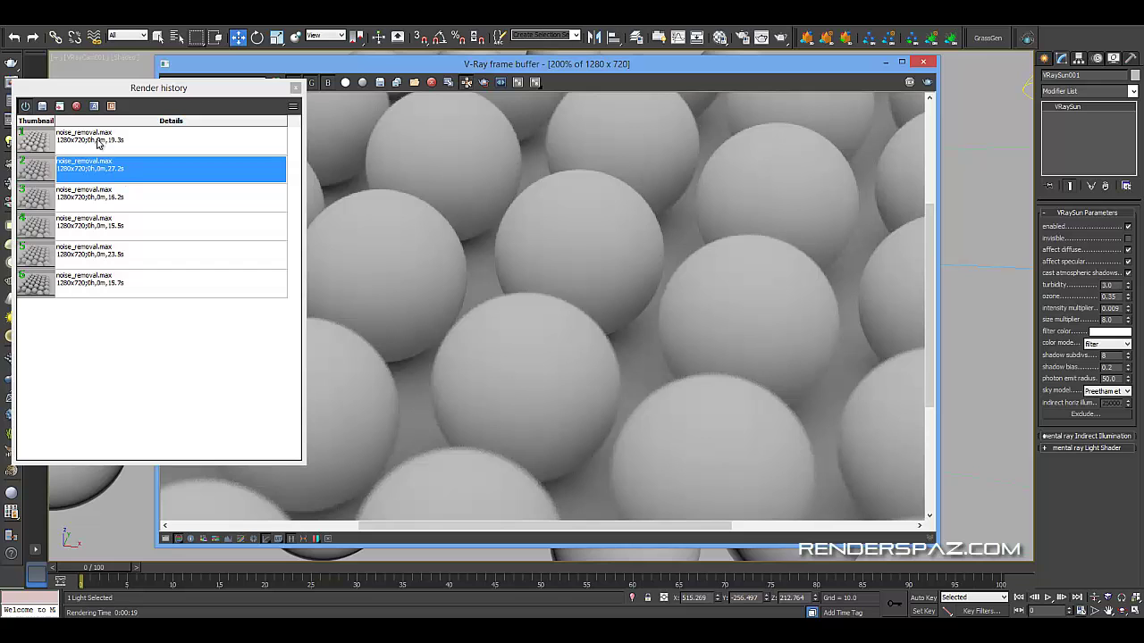
double_click(99, 143)
left_click(660, 283)
scroll(644, 283, "down", 2)
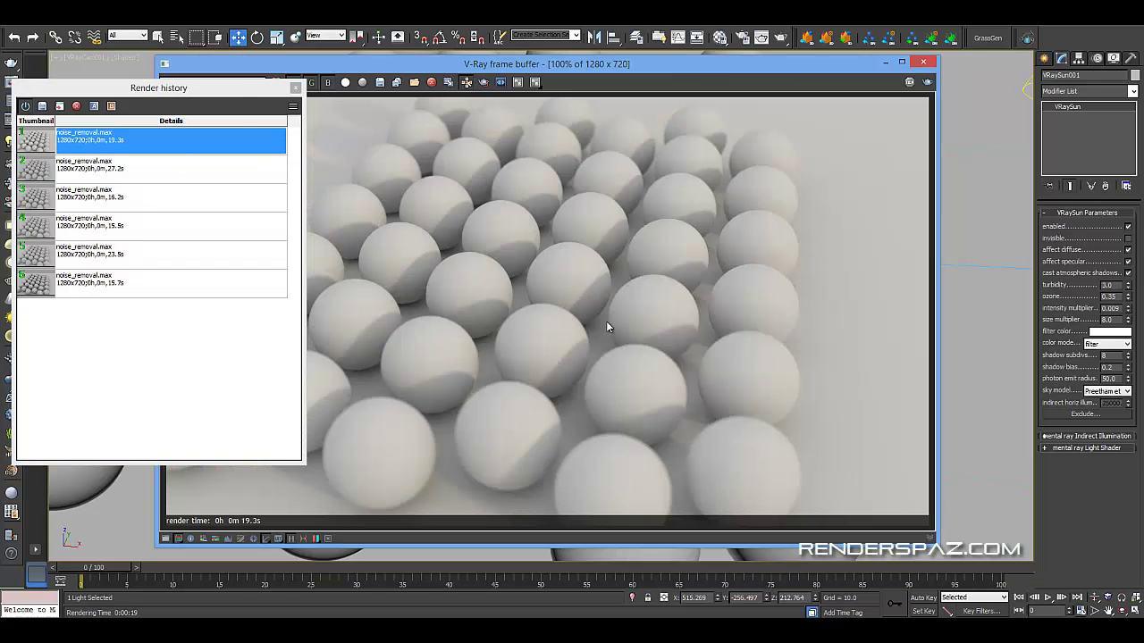
scroll(586, 321, "up", 2)
middle_click_drag(498, 295, 659, 310)
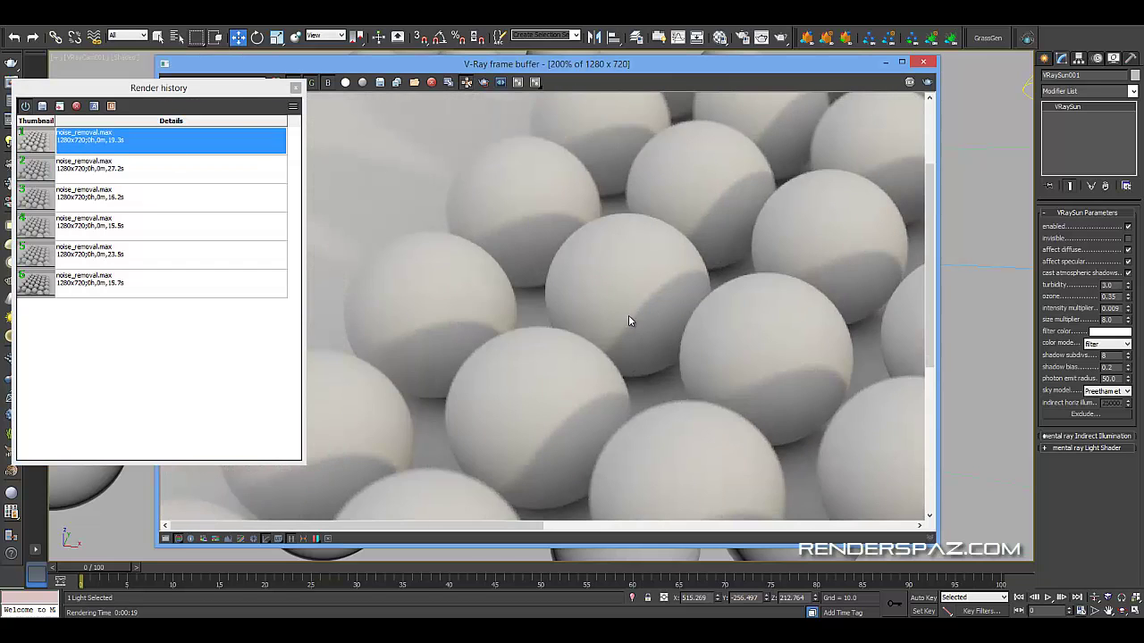
scroll(669, 310, "down", 2)
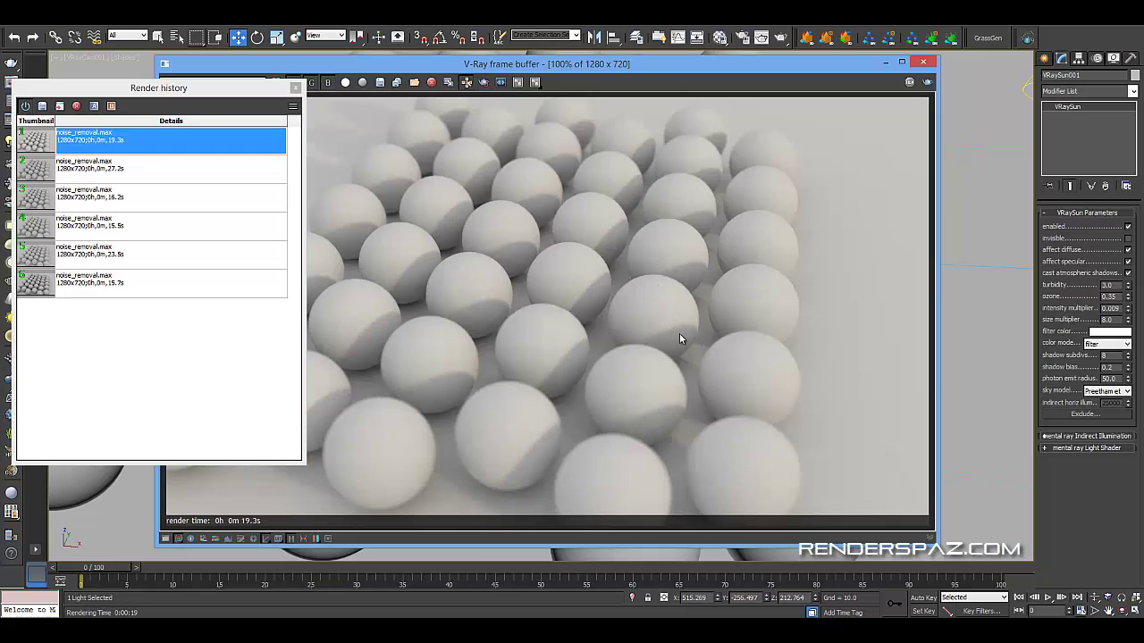
scroll(701, 340, "up", 2)
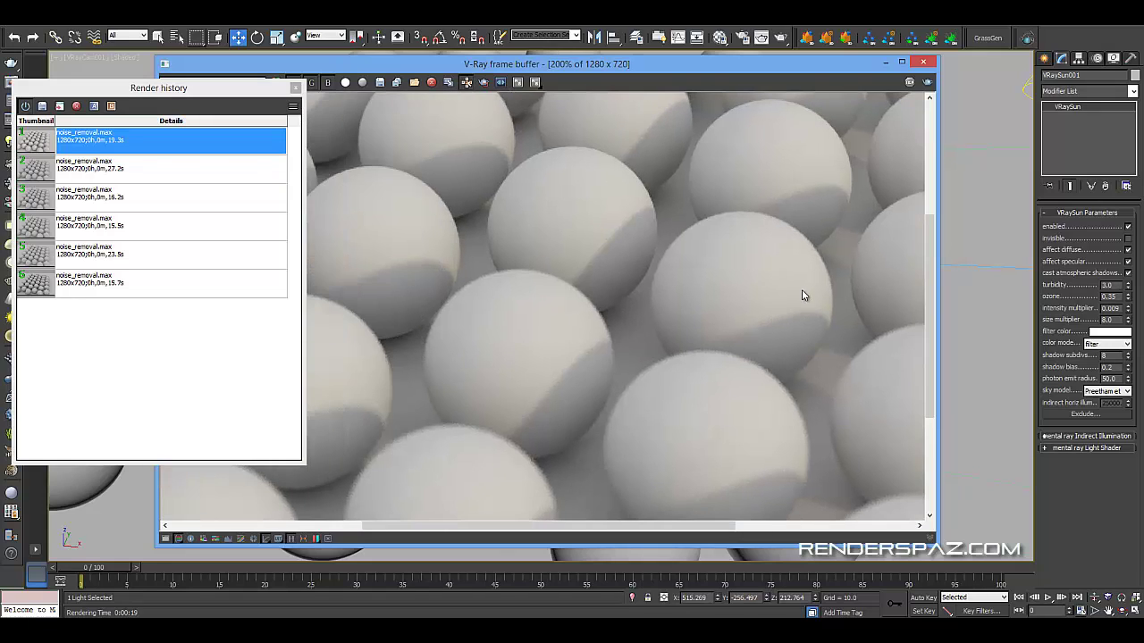
scroll(804, 304, "up", 2)
scroll(715, 329, "down", 4)
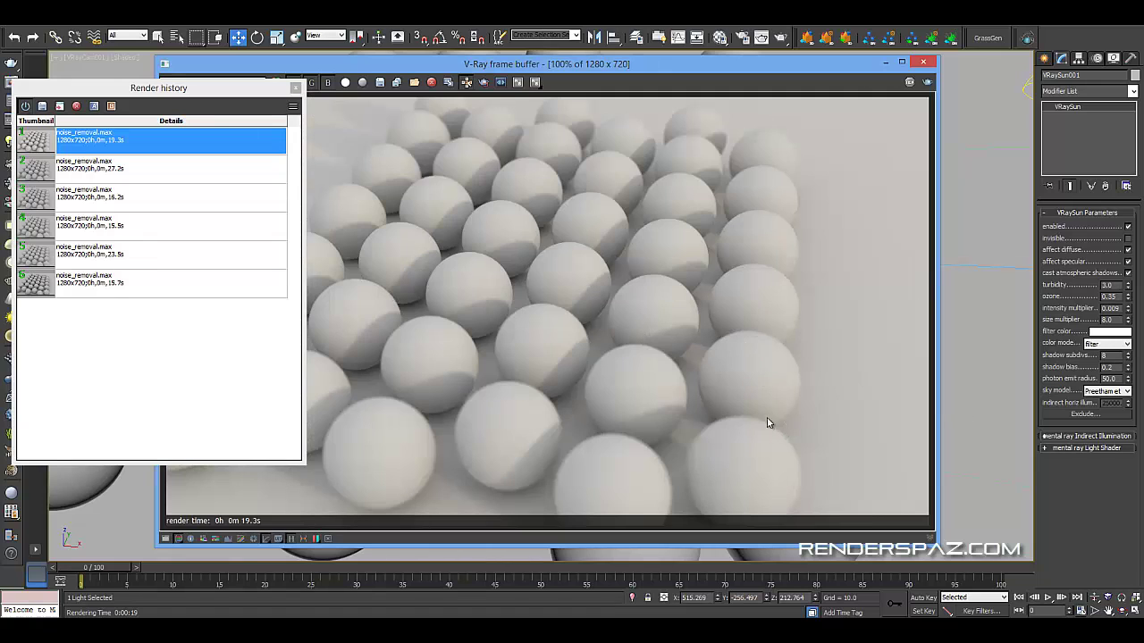
scroll(657, 348, "up", 1)
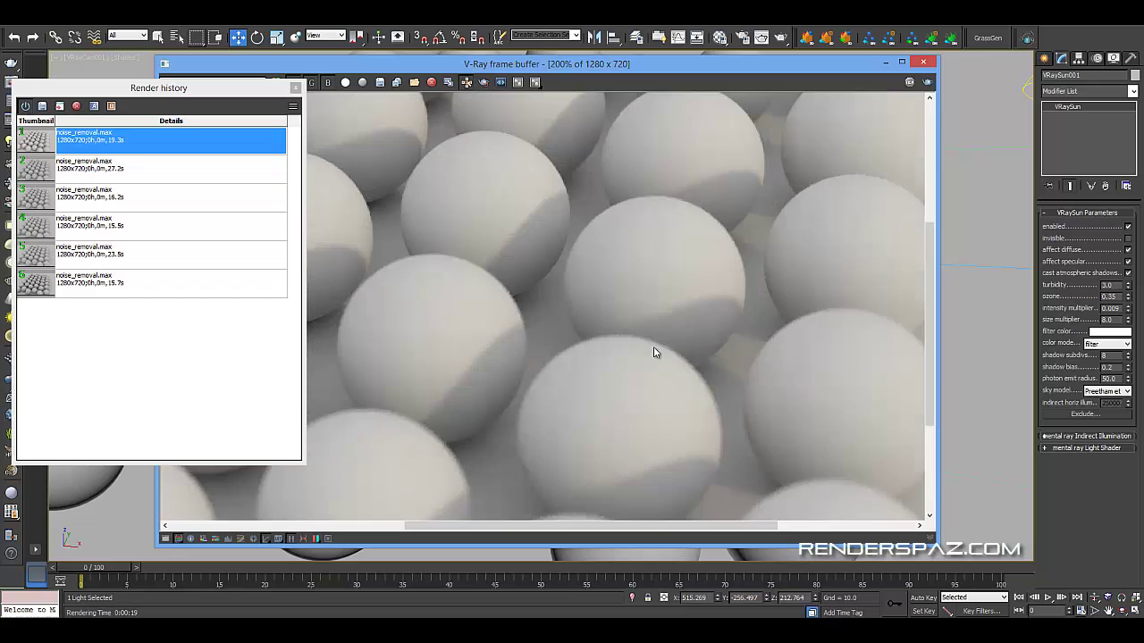
middle_click_drag(581, 282, 618, 335)
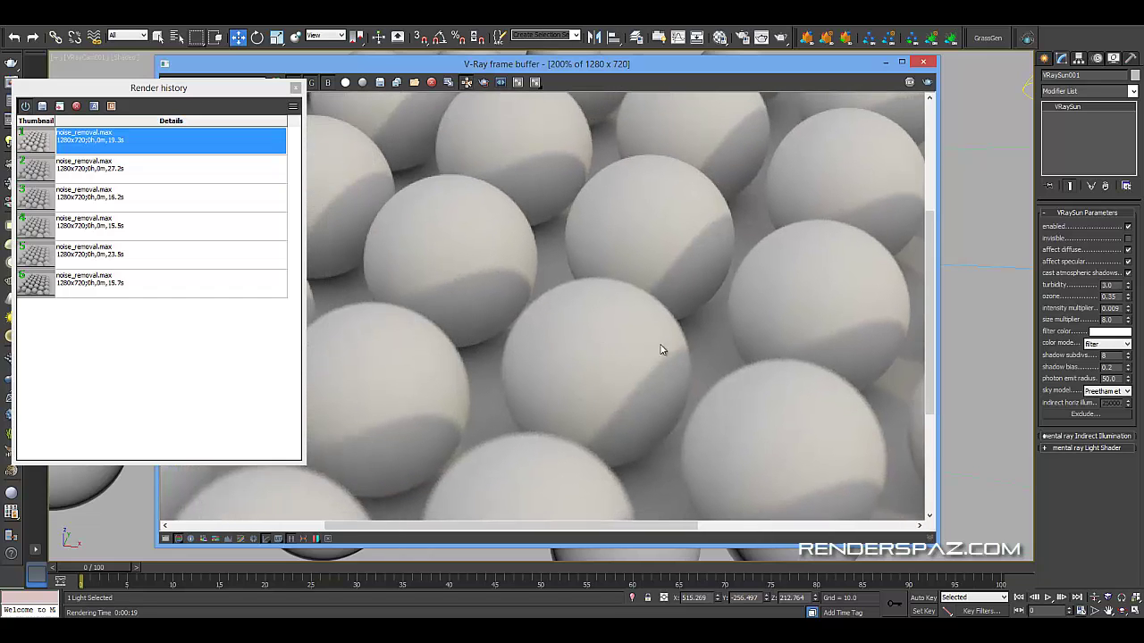
middle_click_drag(730, 349, 570, 357)
scroll(587, 430, "up", 1)
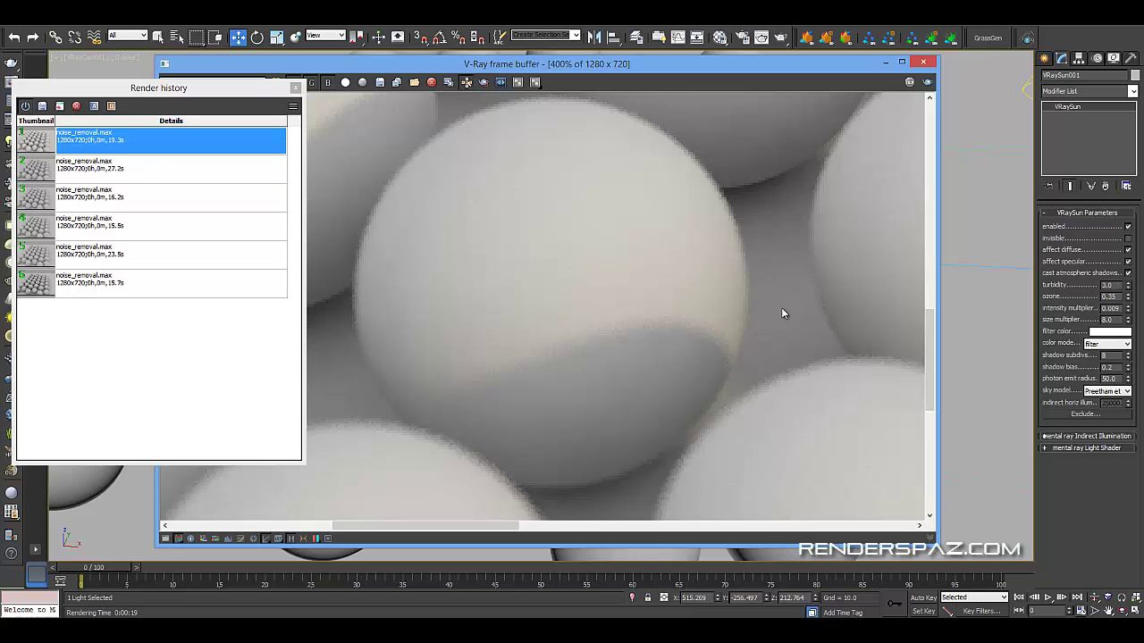
left_click(1056, 321)
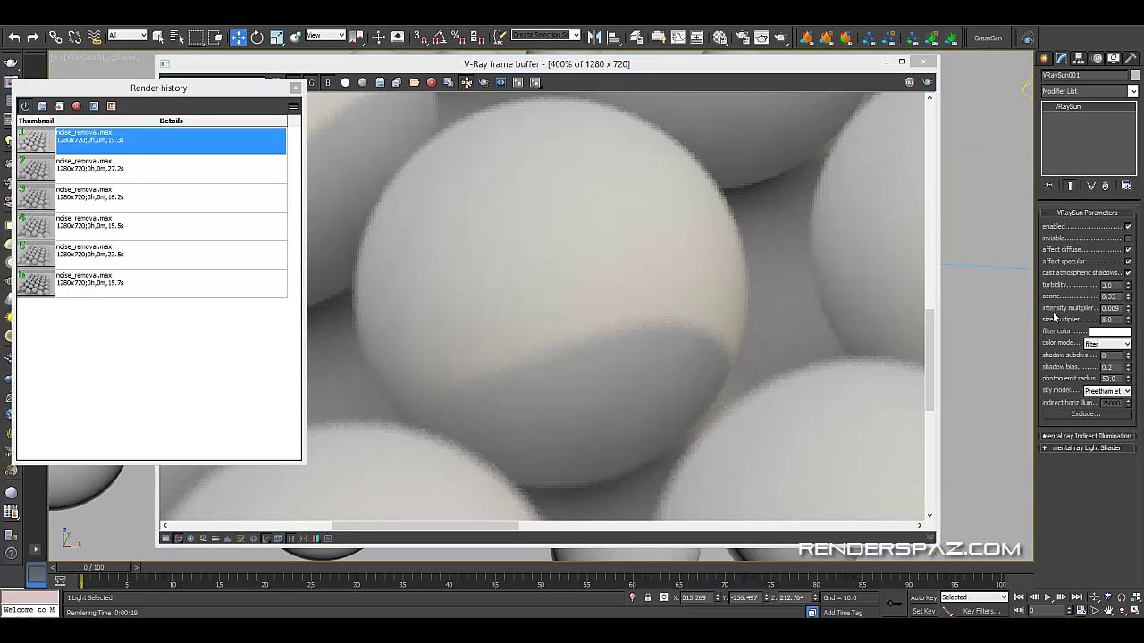
left_click(1105, 355)
- Turn on Region render and render a region over the sphere's shadow edge
left_click(473, 86)
mouse_move(442, 235)
left_mouse_down()
mouse_move(543, 482)
mouse_move(589, 483)
mouse_move(589, 506)
left_mouse_up()
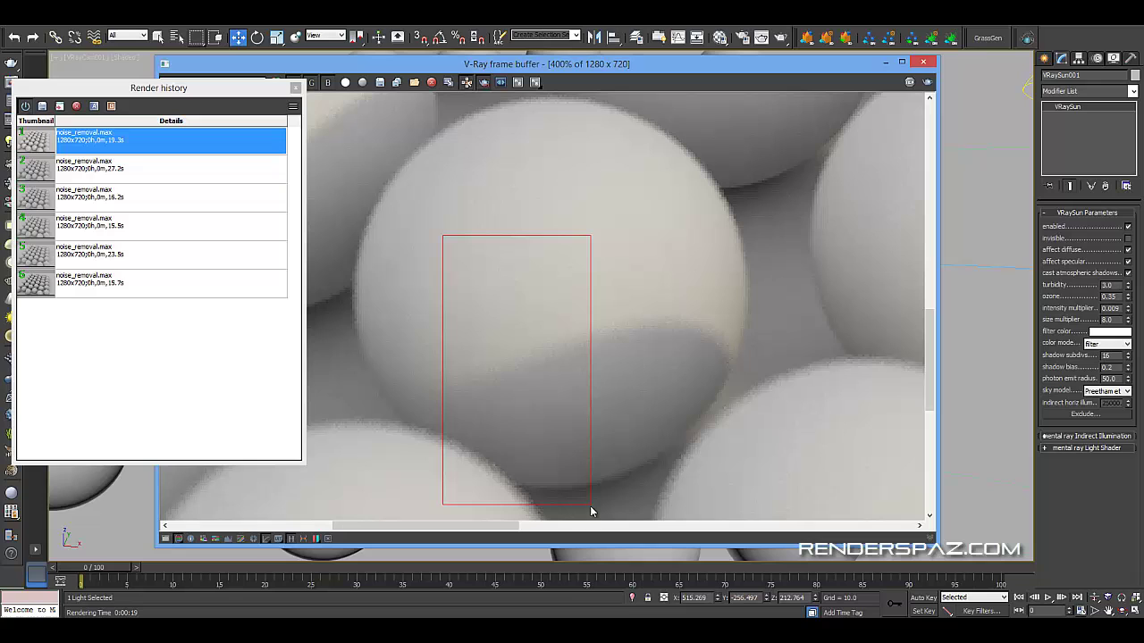
left_click(928, 83)
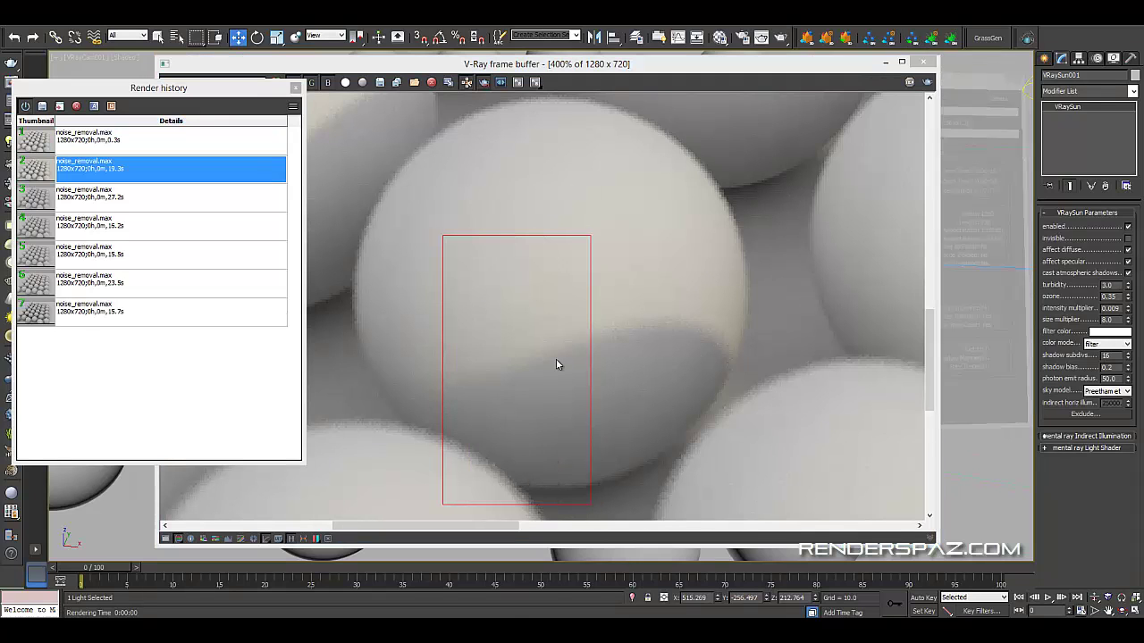
- Redraw the render region larger over the sphere and select the shadow subdivs value 16
left_click_drag(448, 229, 716, 464)
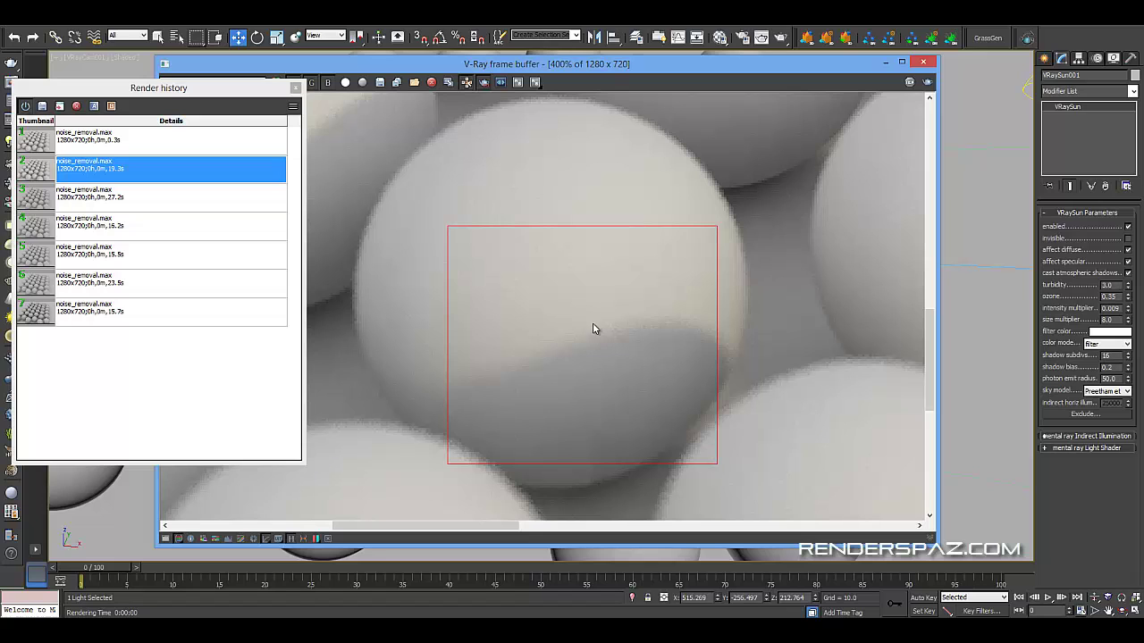
scroll(554, 357, "up", 1)
scroll(537, 326, "down", 1)
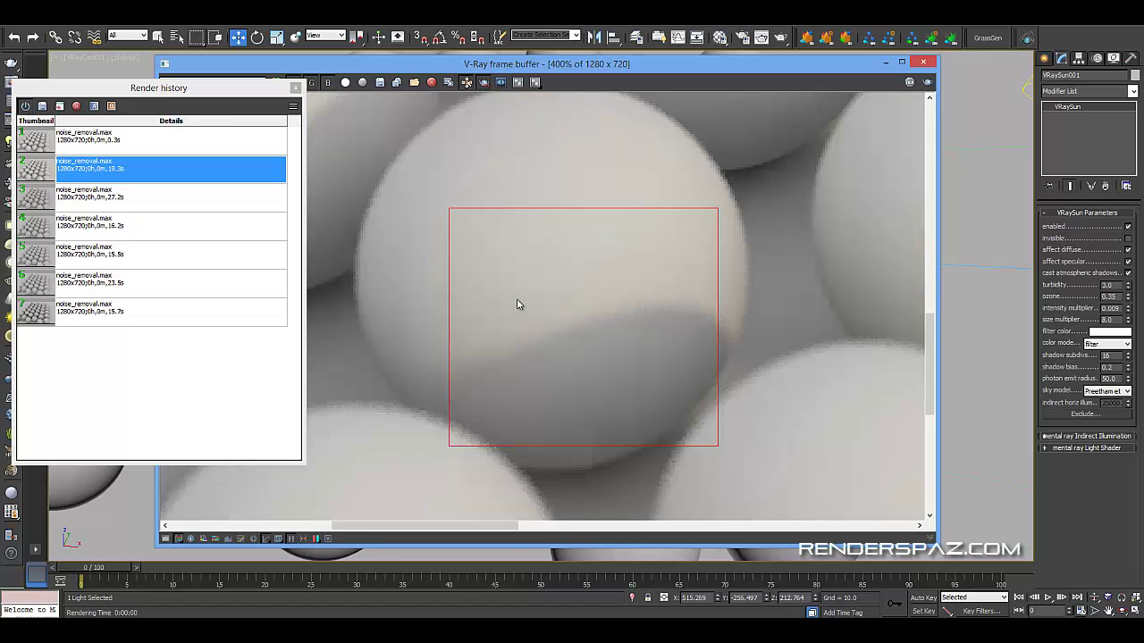
double_click(1110, 355)
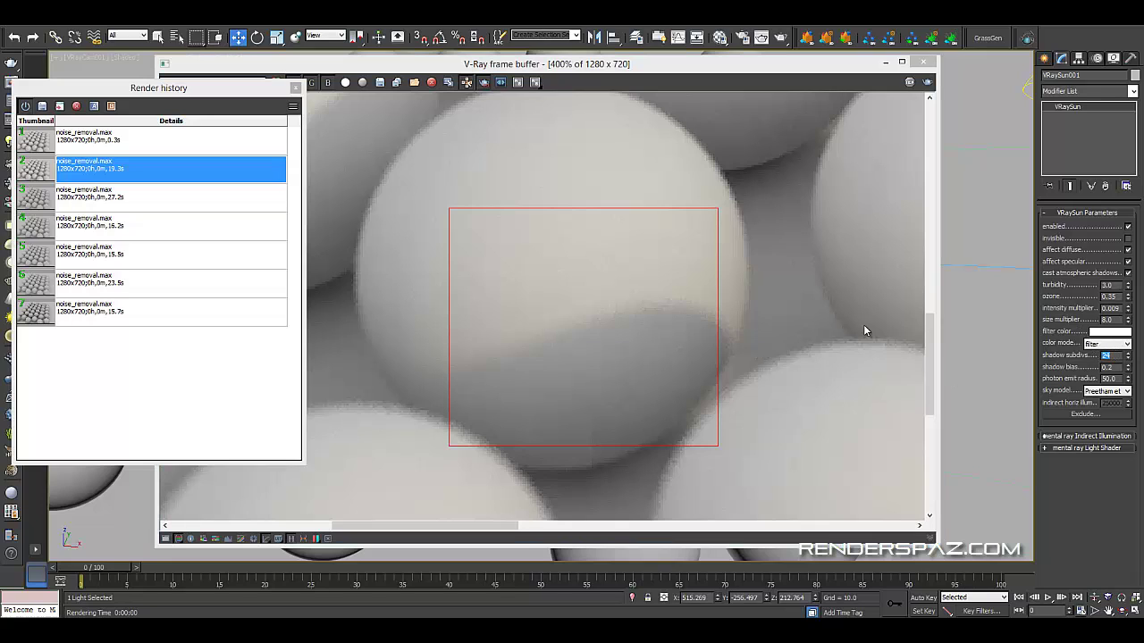
- Region-render a new area across the shadow edge with sun shadow subdivs at 24
left_click(675, 278)
scroll(706, 288, "down", 4)
scroll(477, 276, "up", 5)
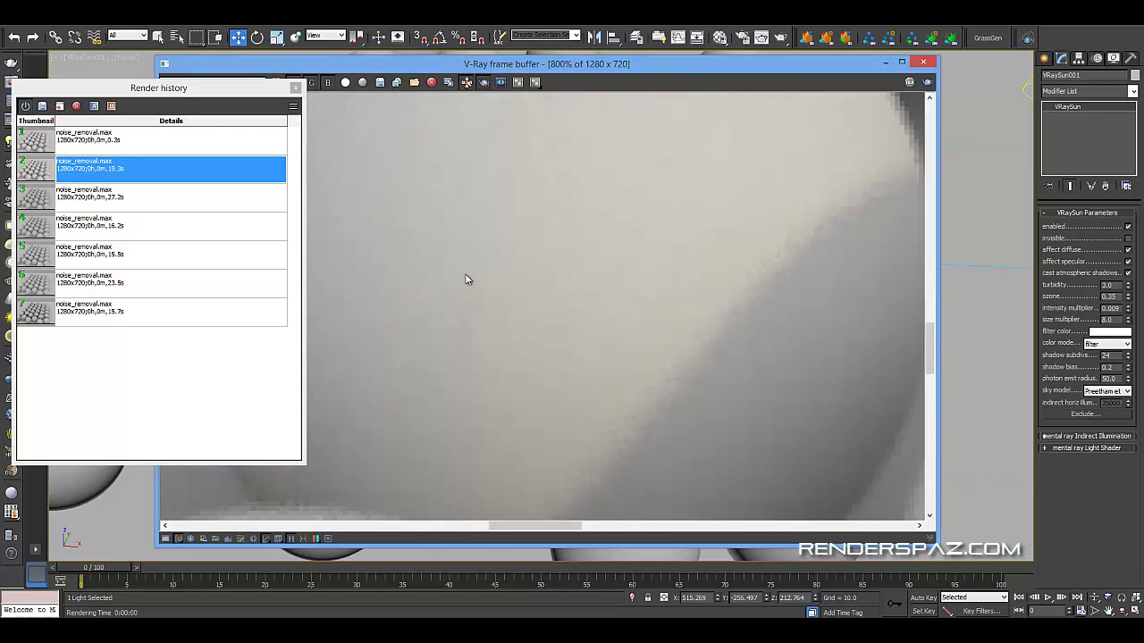
left_click_drag(529, 224, 626, 423)
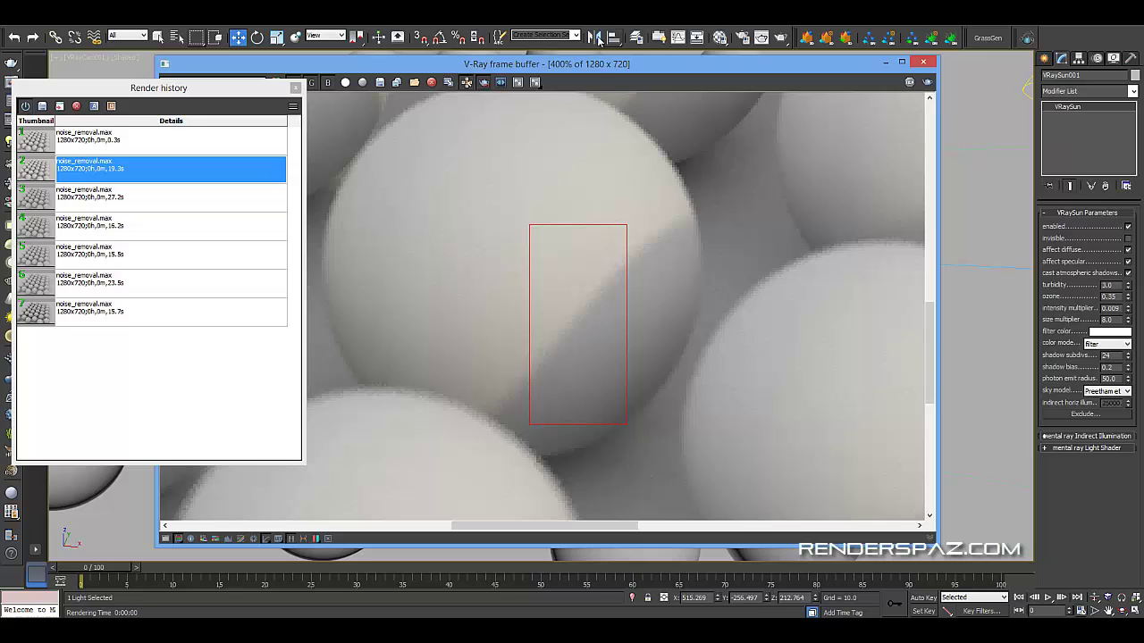
left_click(909, 81)
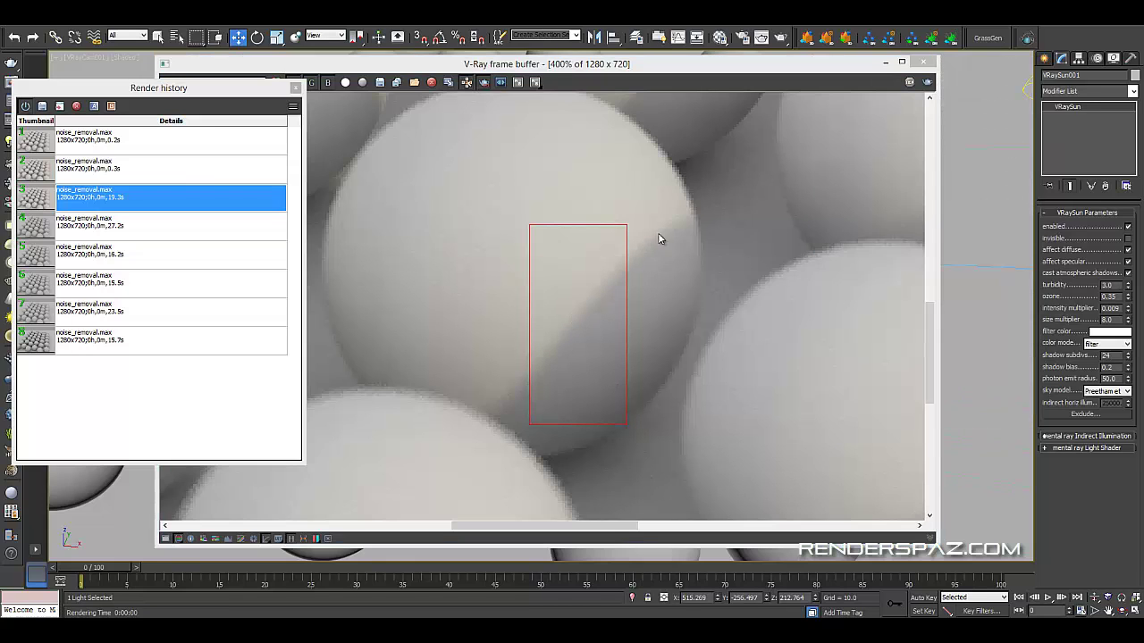
- Move the region onto the shadow edge and zoom in to inspect the shadow noise
left_click_drag(611, 225, 727, 368)
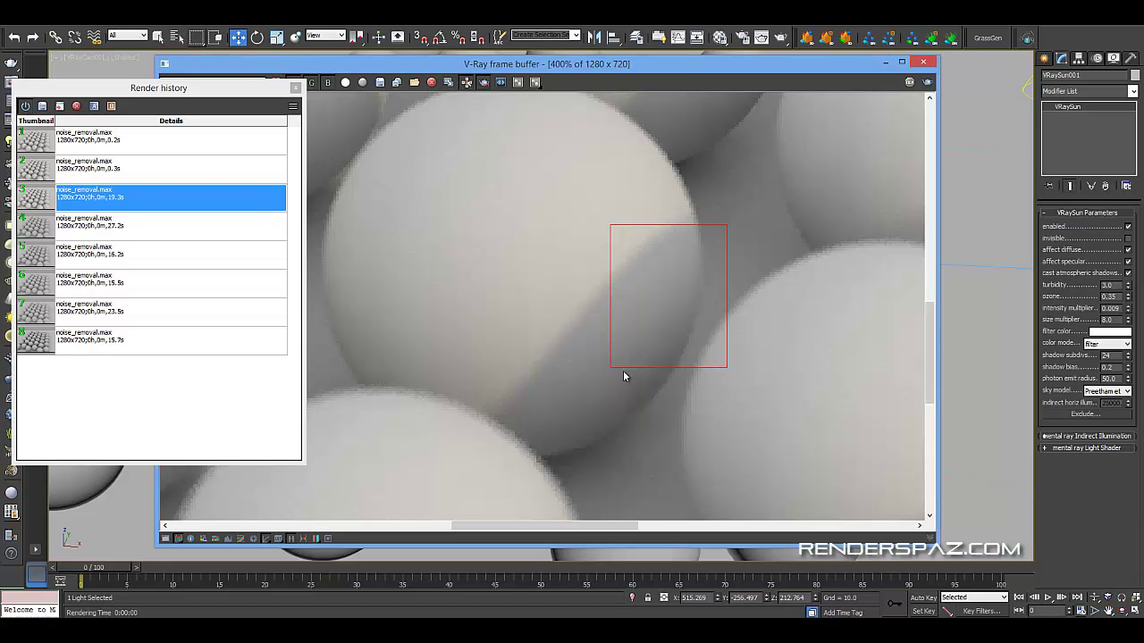
scroll(626, 376, "up", 1)
middle_click_drag(618, 434, 620, 372)
scroll(620, 372, "down", 1)
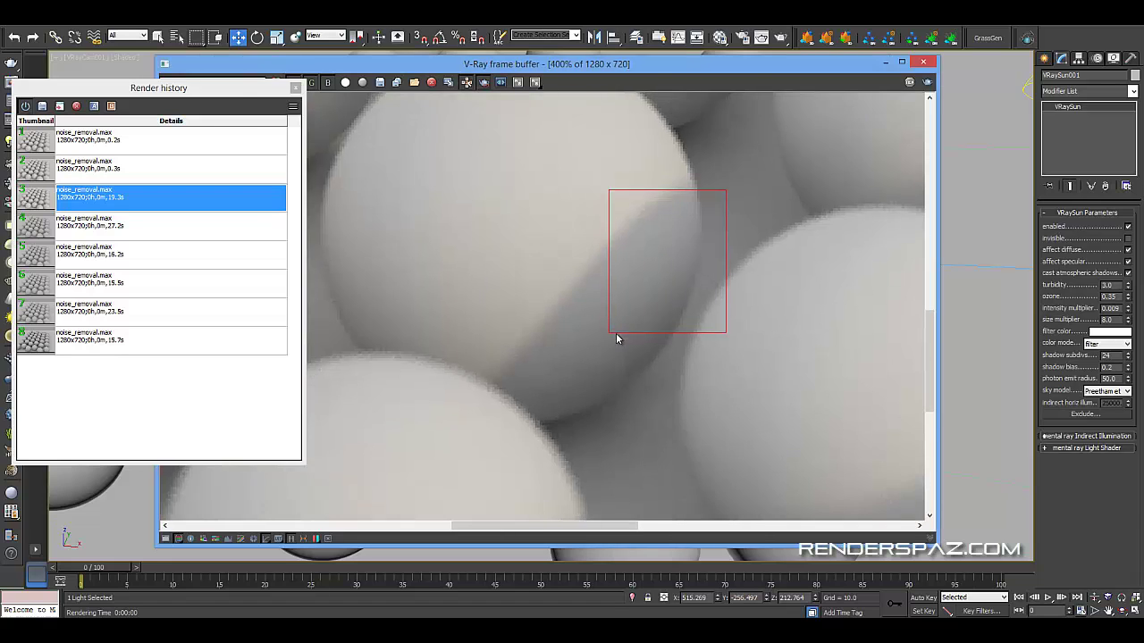
scroll(613, 338, "up", 1)
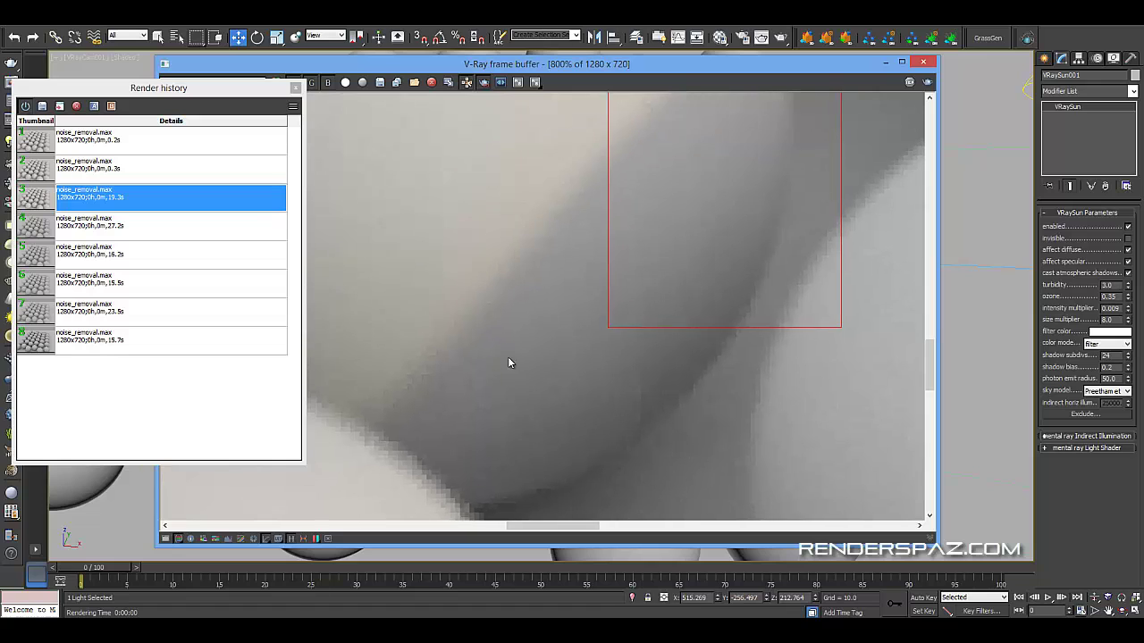
middle_click_drag(513, 357, 625, 367)
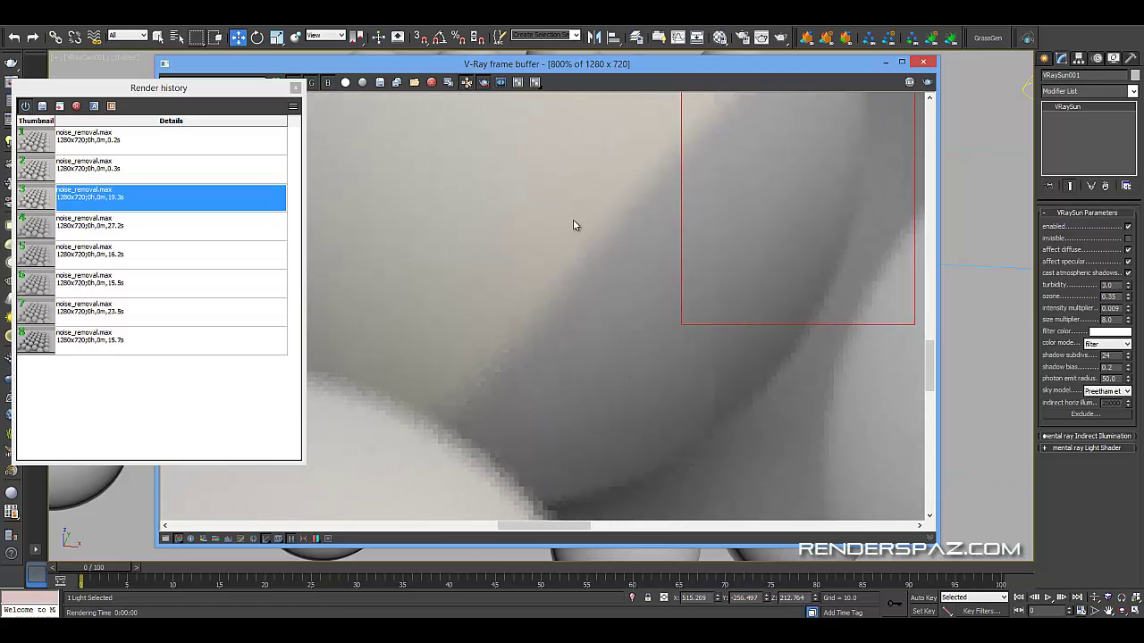
middle_click_drag(531, 329, 490, 422)
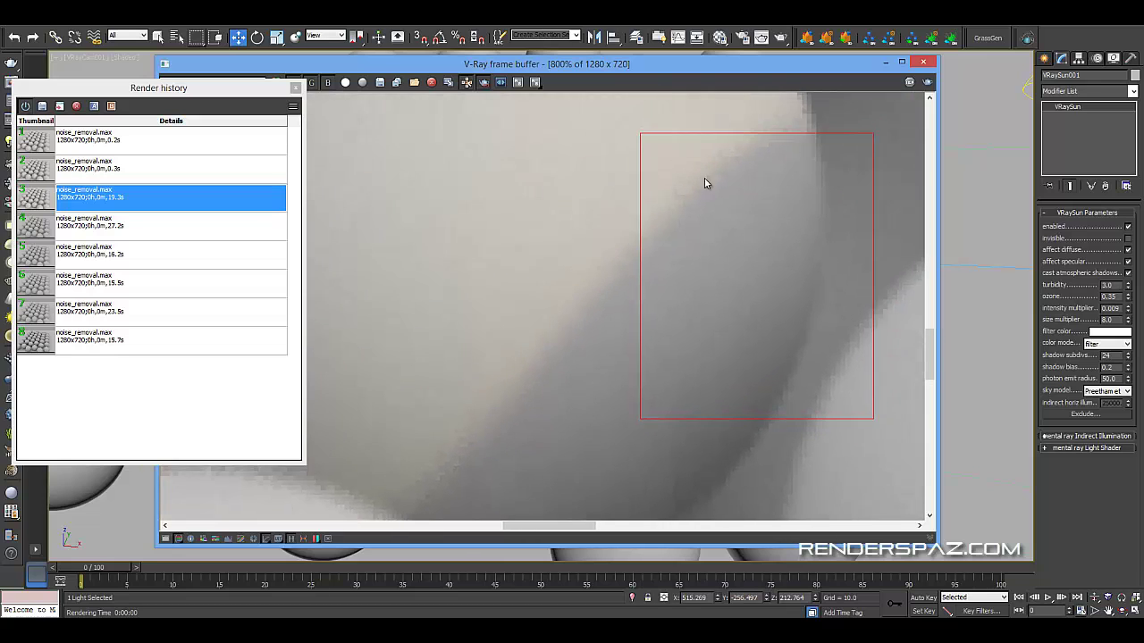
middle_click_drag(598, 301, 631, 268)
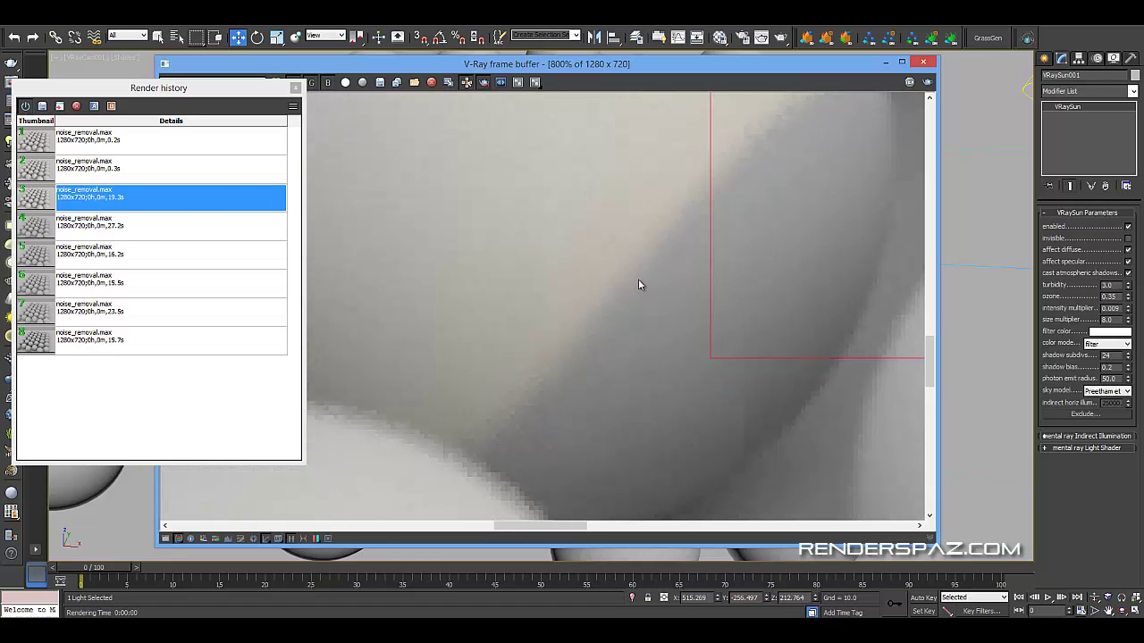
scroll(663, 246, "down", 6)
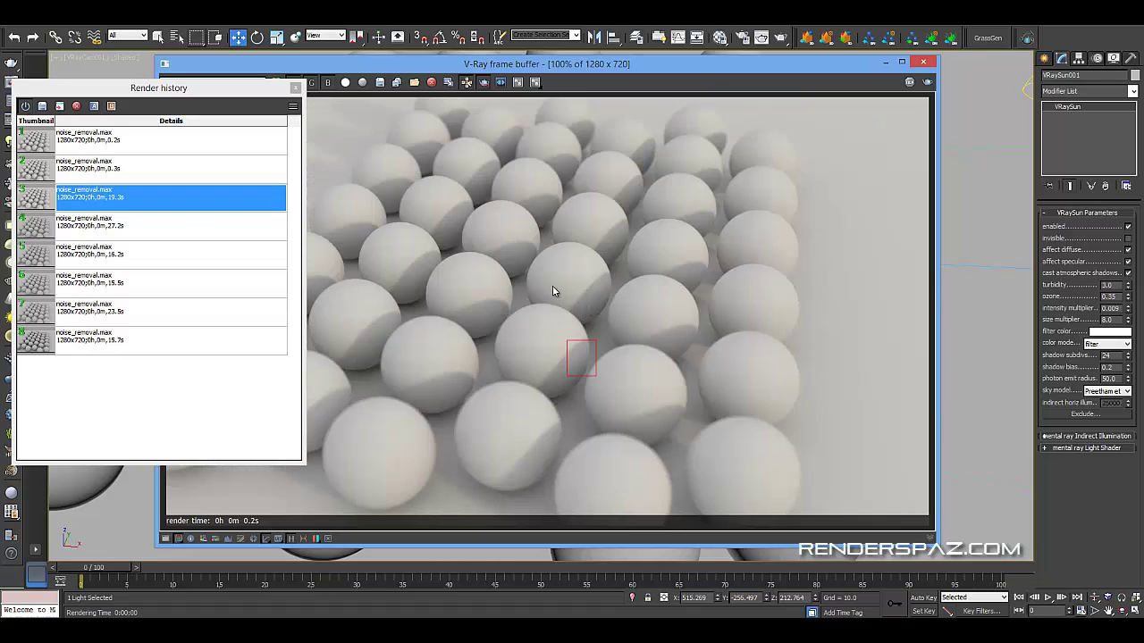
- Turn off Region render and render the full frame at shadow subdivs 24, inspecting it zoomed
left_click(484, 83)
left_click(927, 81)
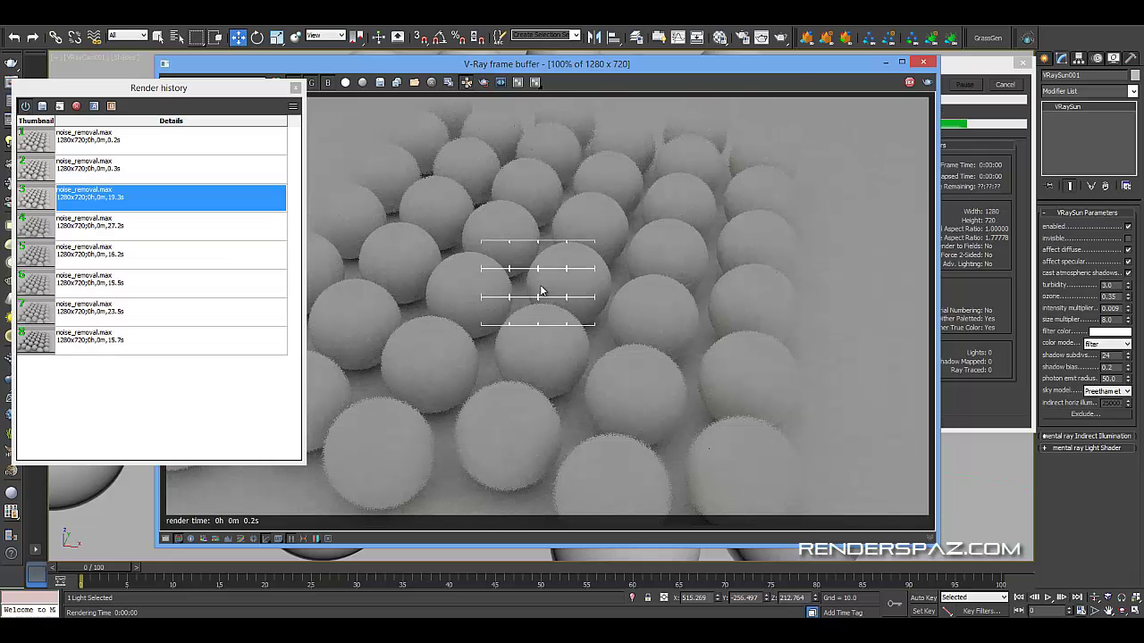
scroll(572, 299, "up", 2)
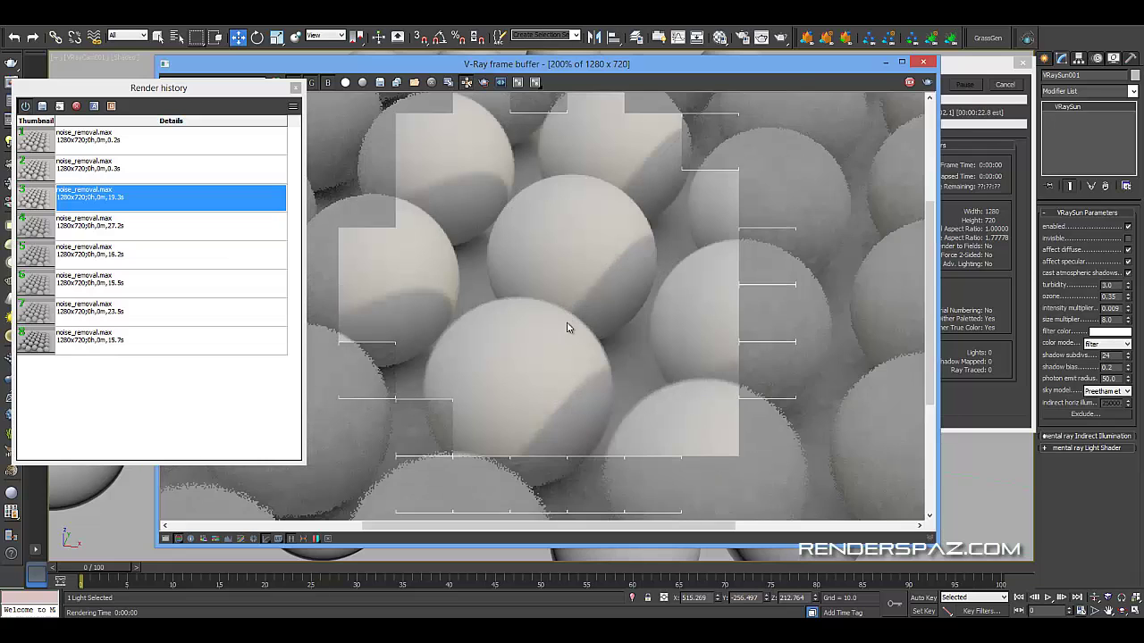
scroll(620, 297, "down", 2)
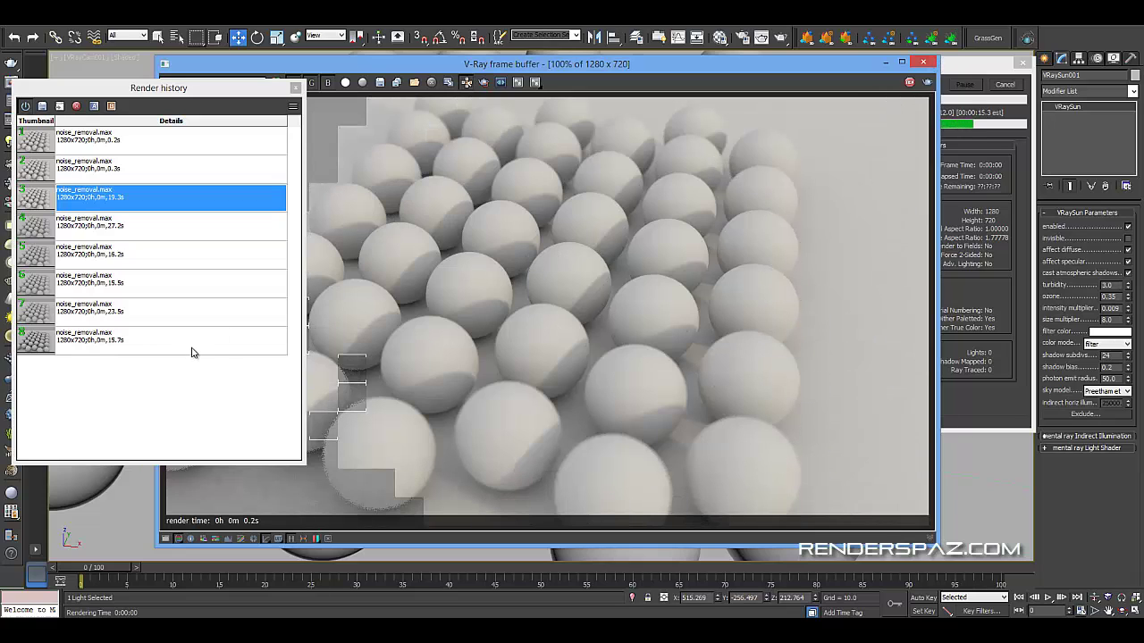
scroll(577, 291, "up", 2)
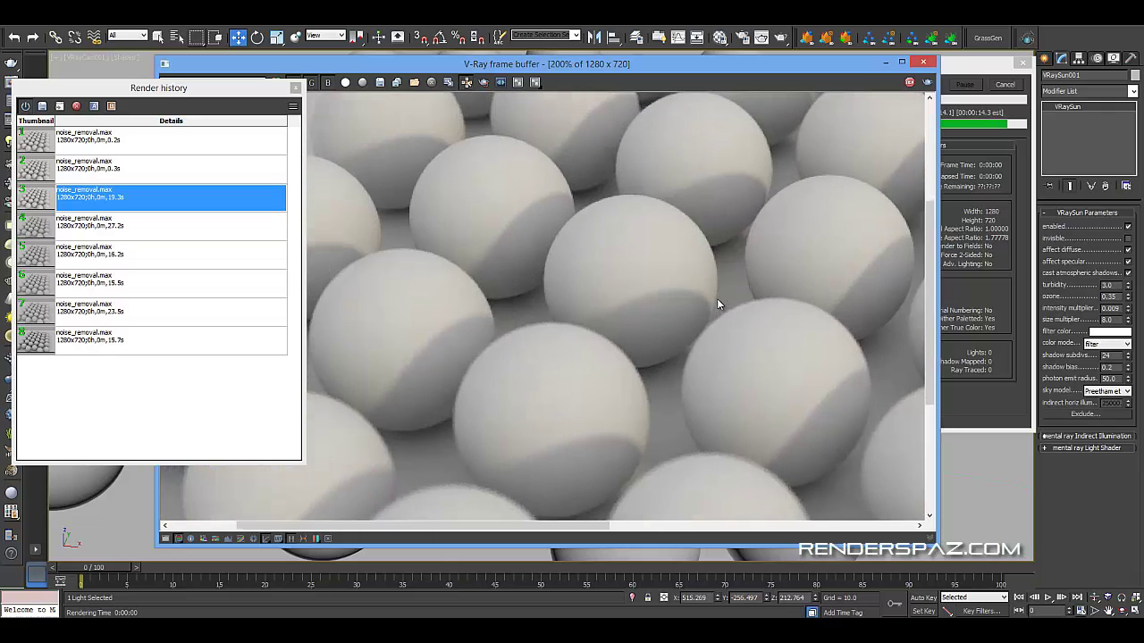
scroll(536, 308, "up", 2)
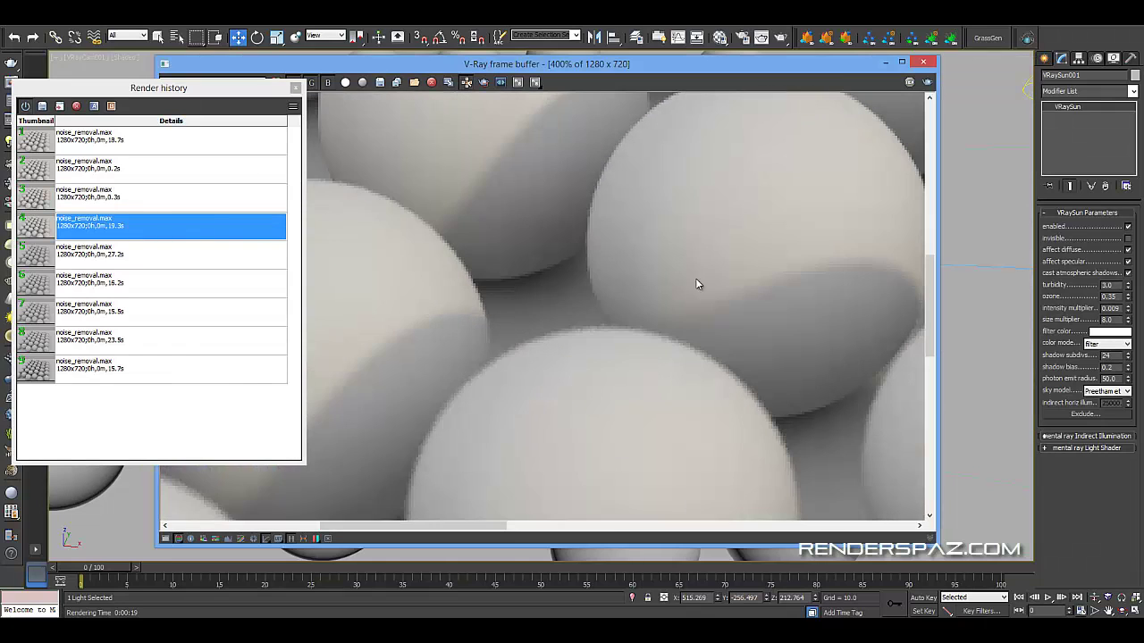
middle_click_drag(727, 327, 916, 268)
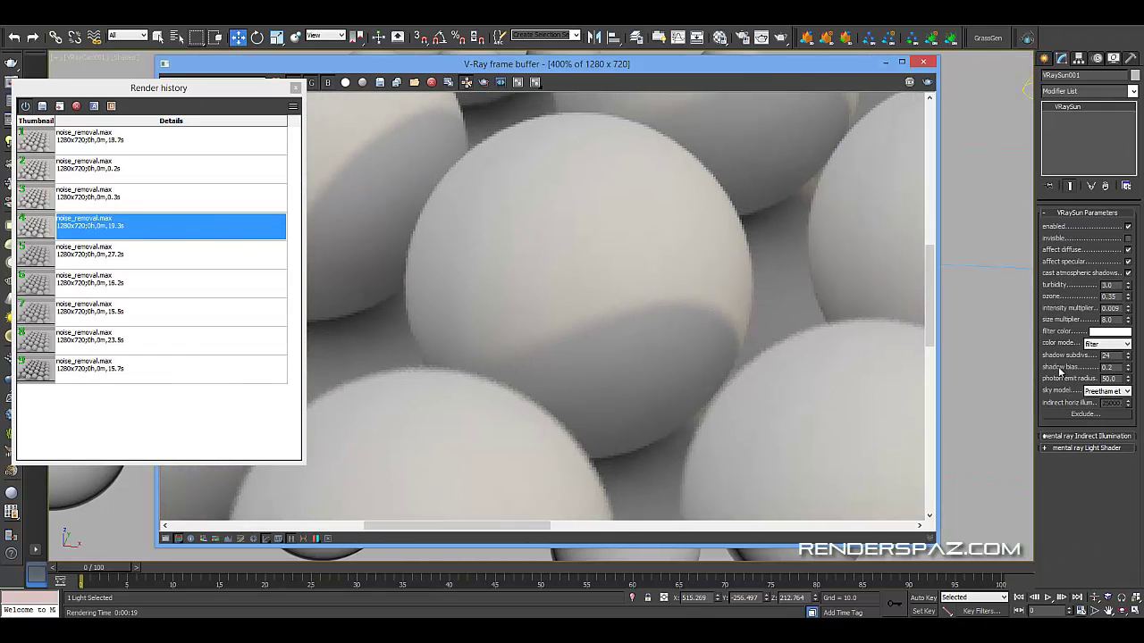
scroll(626, 347, "down", 2)
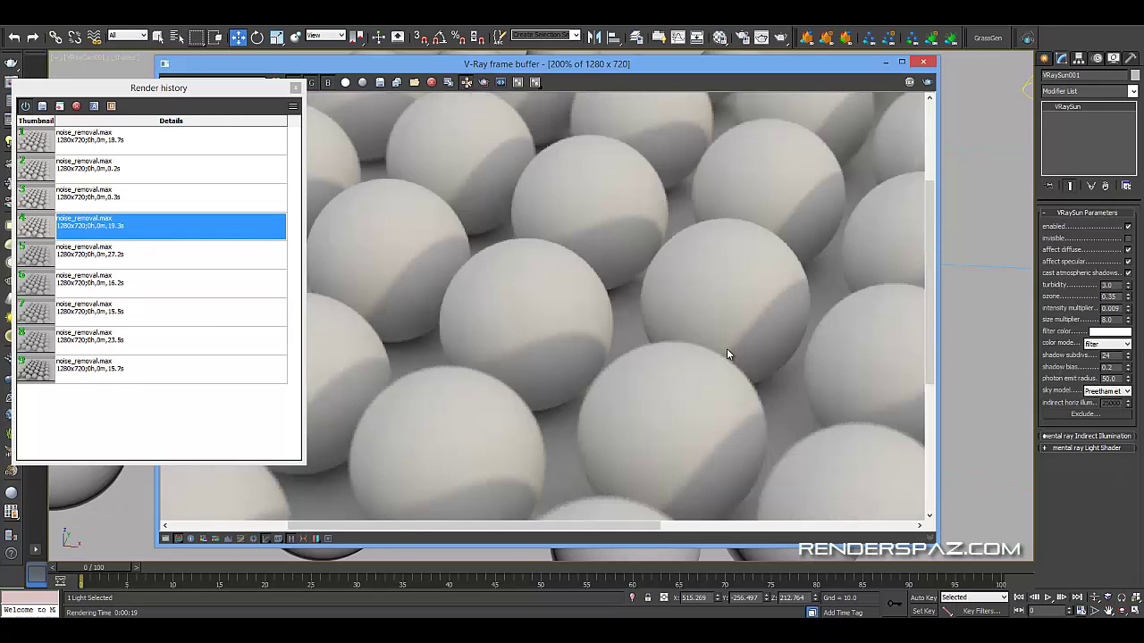
middle_click_drag(704, 350, 727, 334)
scroll(727, 334, "down", 1)
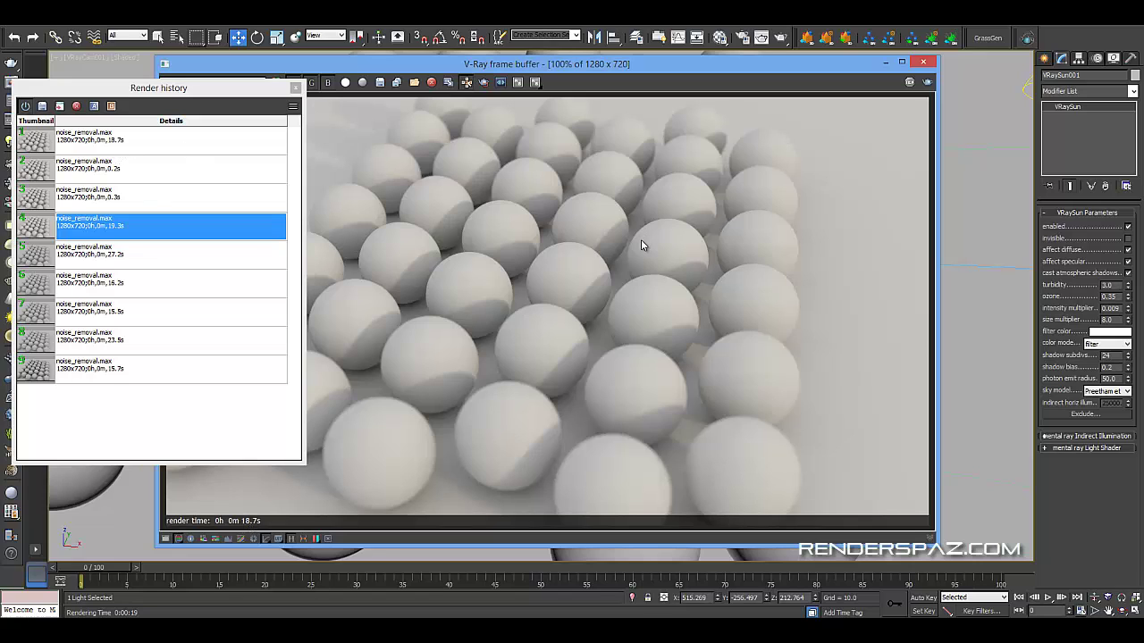
scroll(536, 236, "down", 2)
scroll(487, 304, "up", 2)
- Move the frame buffer aside and step through the first, second and fourth history renders
left_click_drag(592, 66, 712, 37)
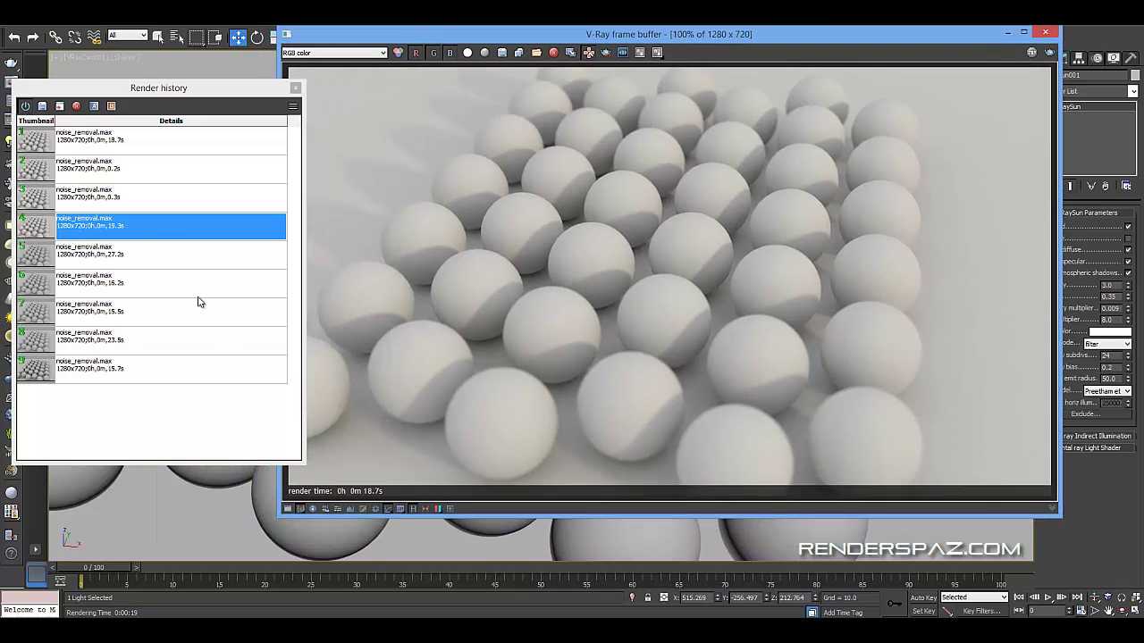
left_click(126, 150)
left_click(123, 174)
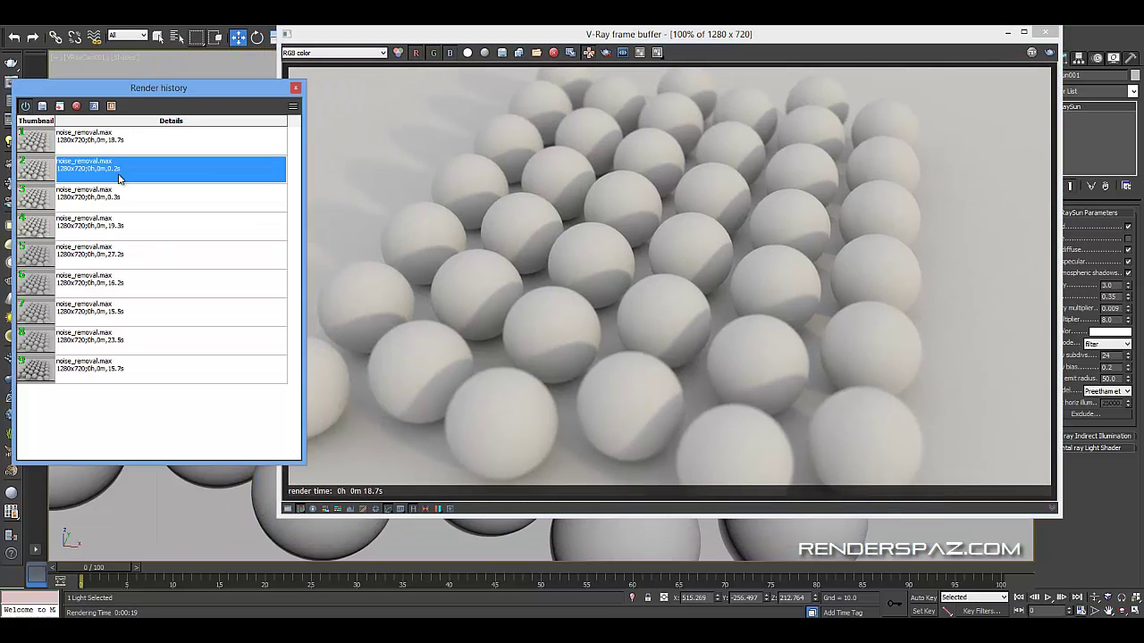
left_click(125, 229)
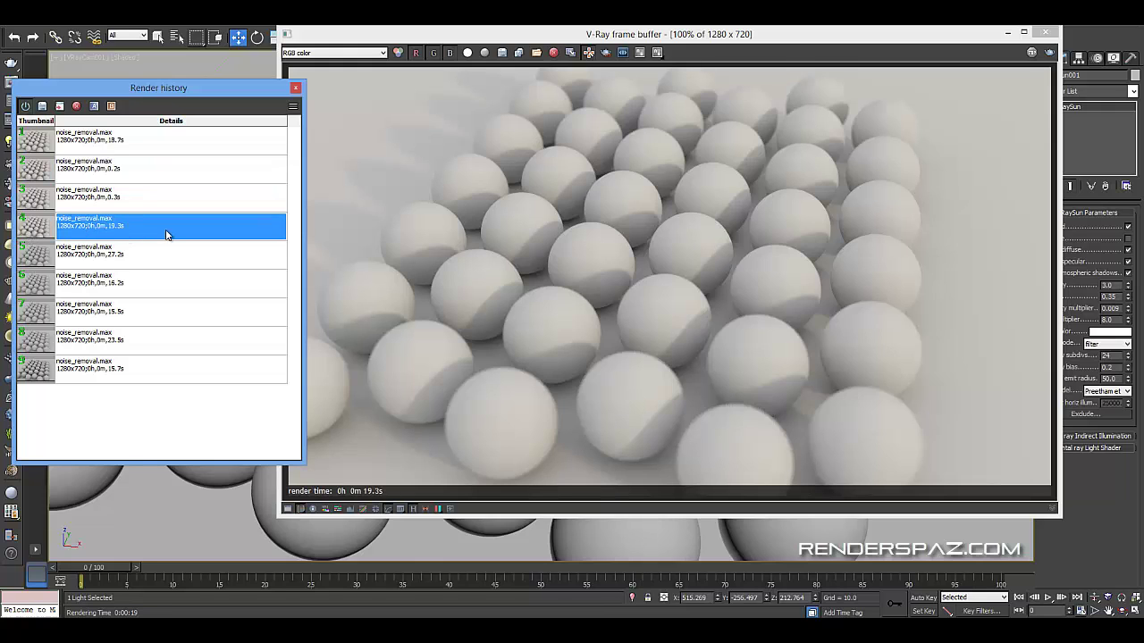
left_click(613, 263)
scroll(613, 264, "up", 2)
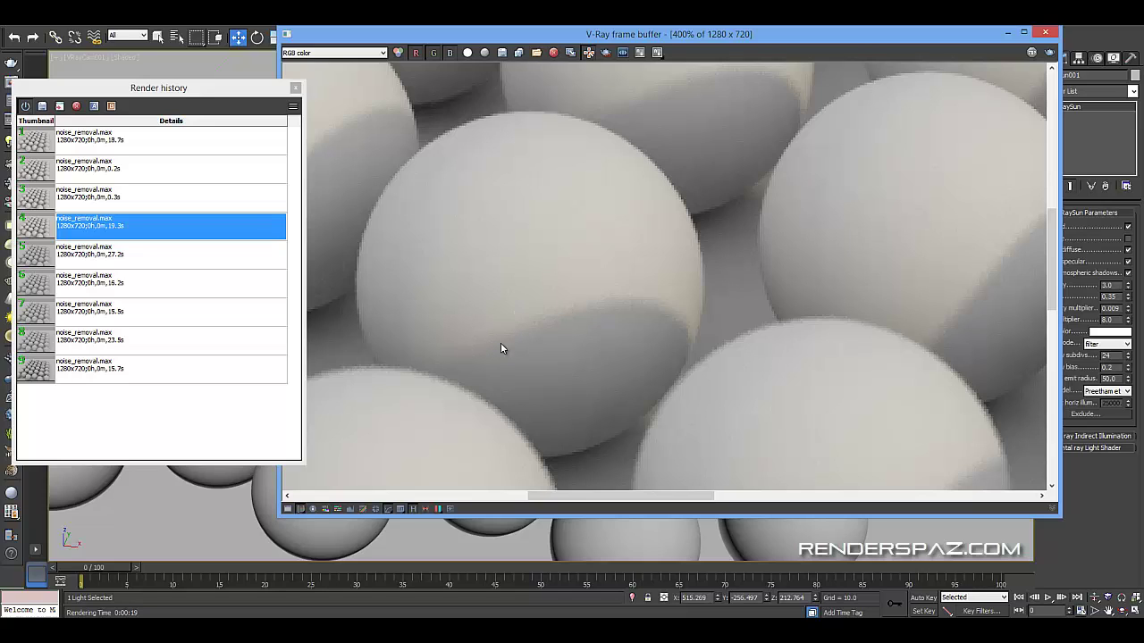
- Reload the newest 18.7 s render after checking the third, and view it at 100%
double_click(124, 149)
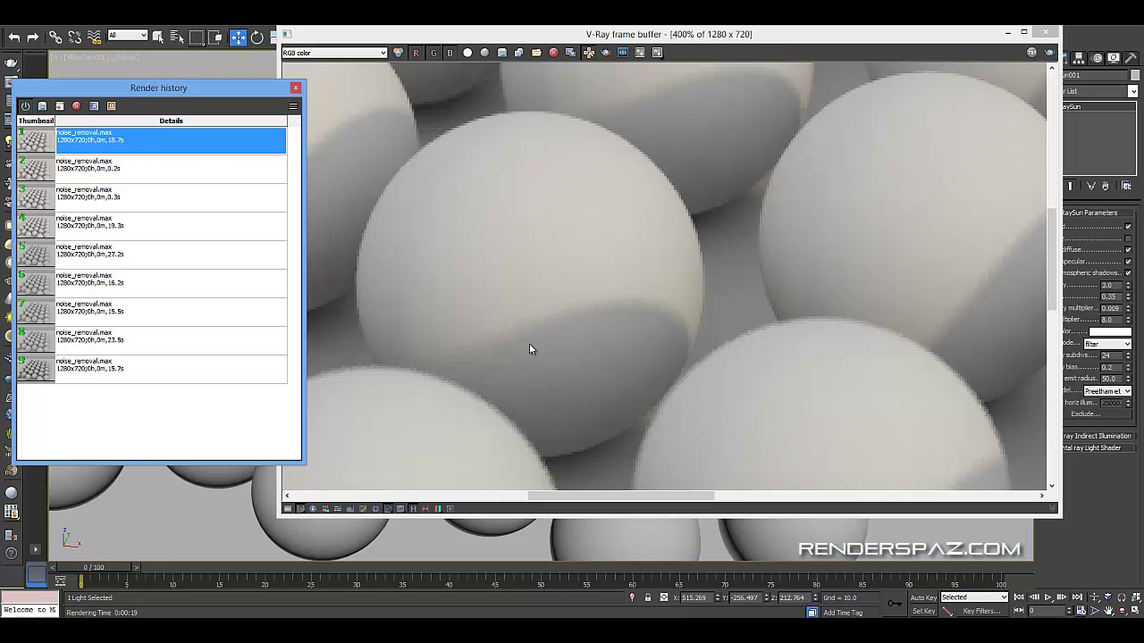
left_click(88, 200)
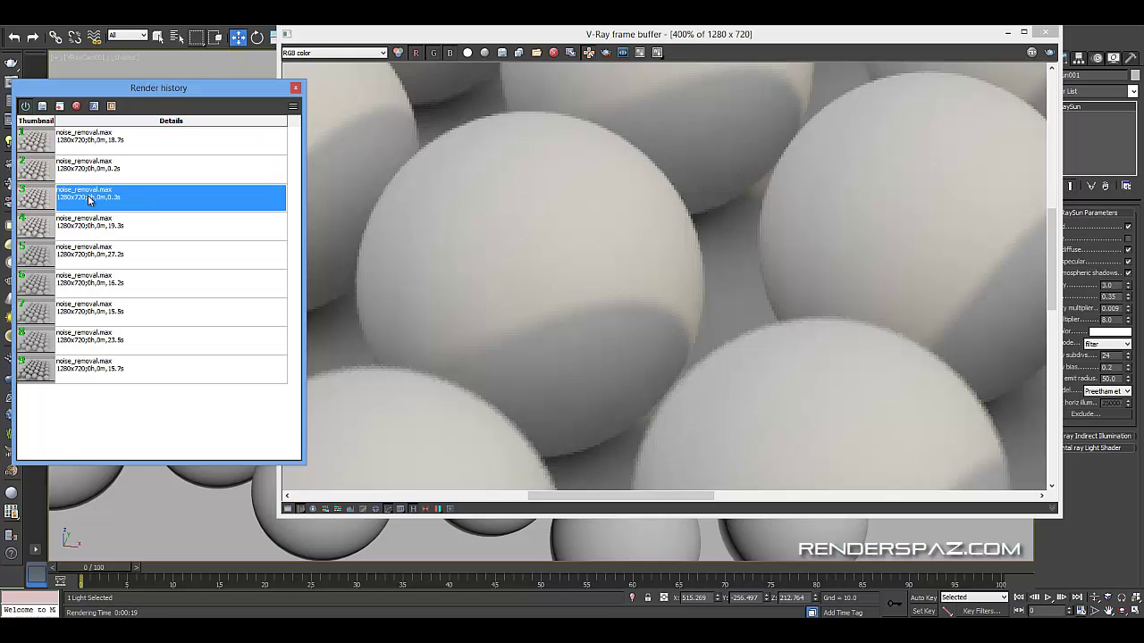
left_click(108, 144)
double_click(759, 351)
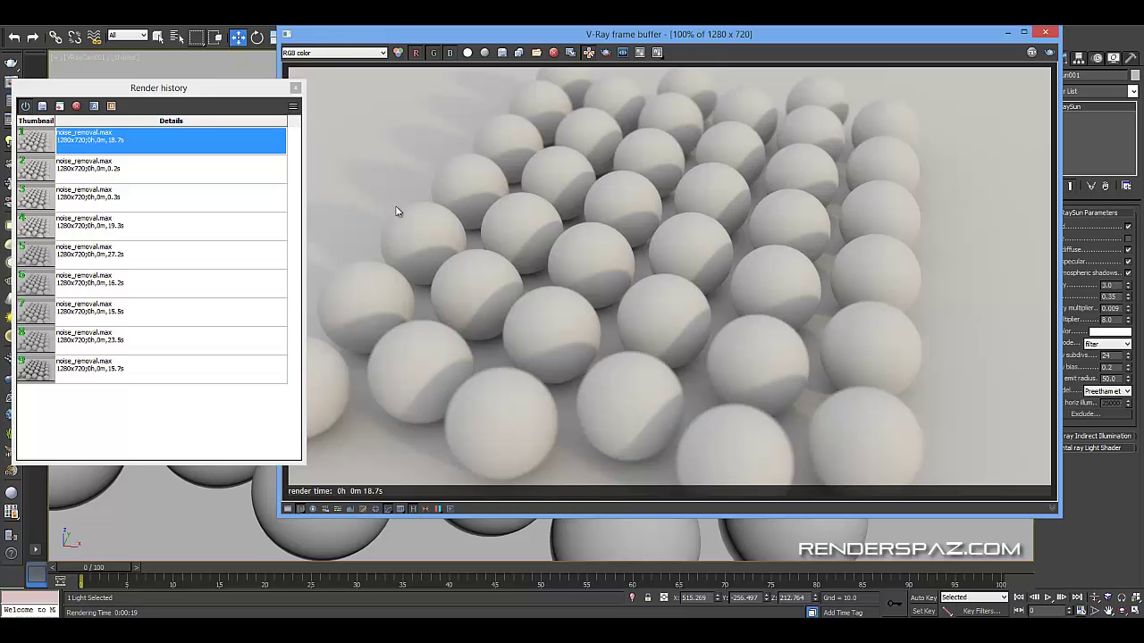
- Close the render window and set an unused Material Editor slot to VRayMtl
left_click(1046, 31)
key("m")
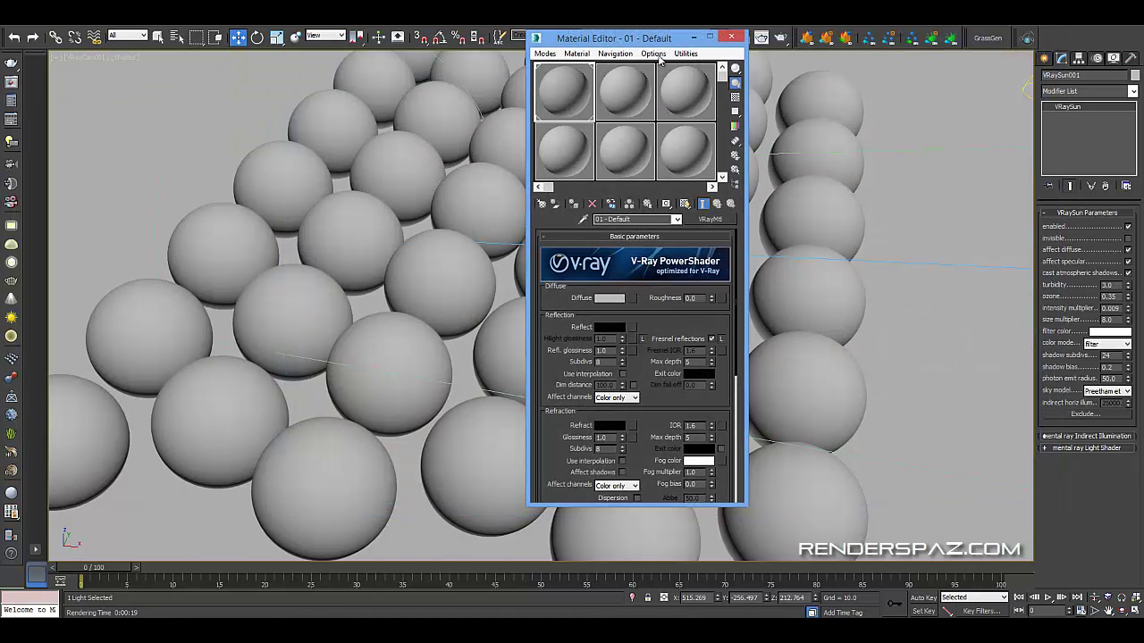
left_click(640, 96)
left_click(707, 220)
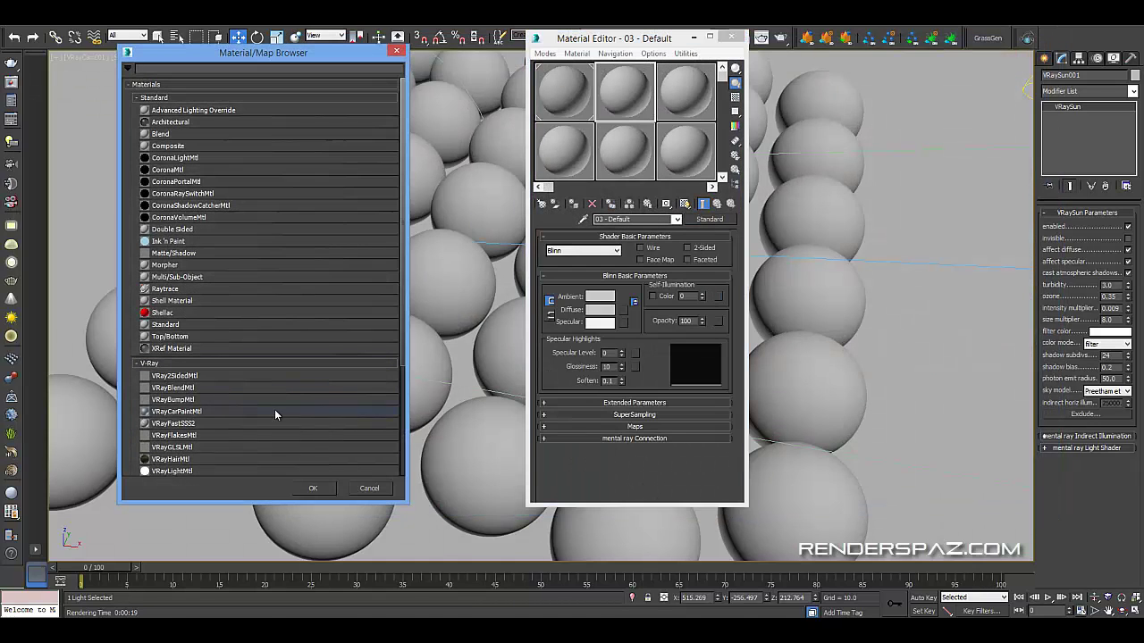
scroll(231, 422, "down", 3)
double_click(179, 399)
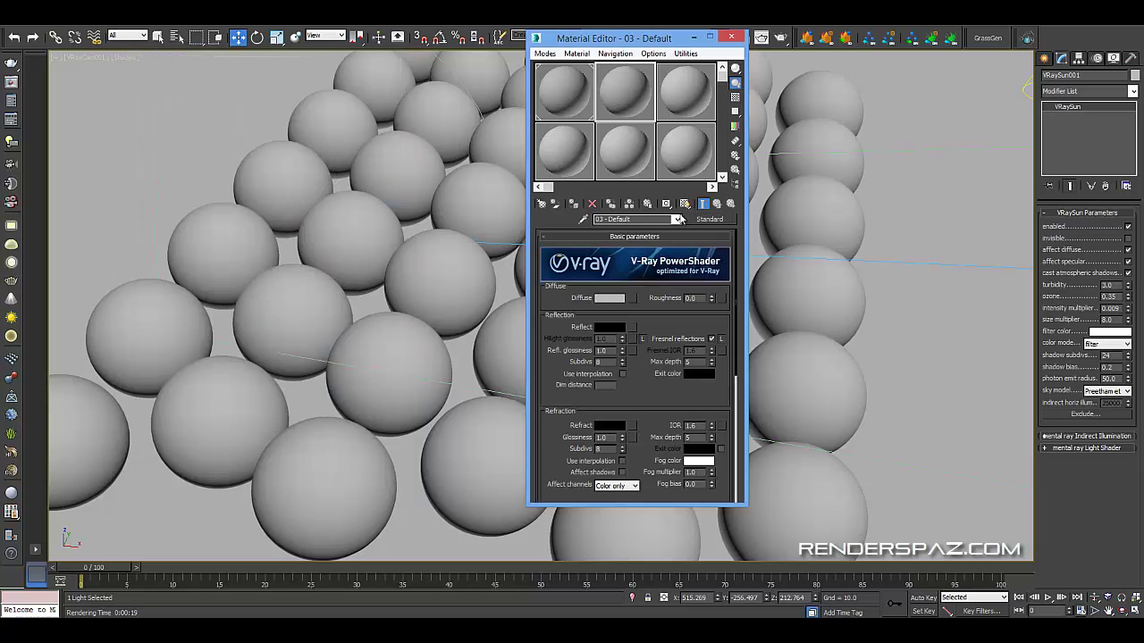
- Set the material's diffuse colour to mid grey and its reflection colour to white
left_click(609, 298)
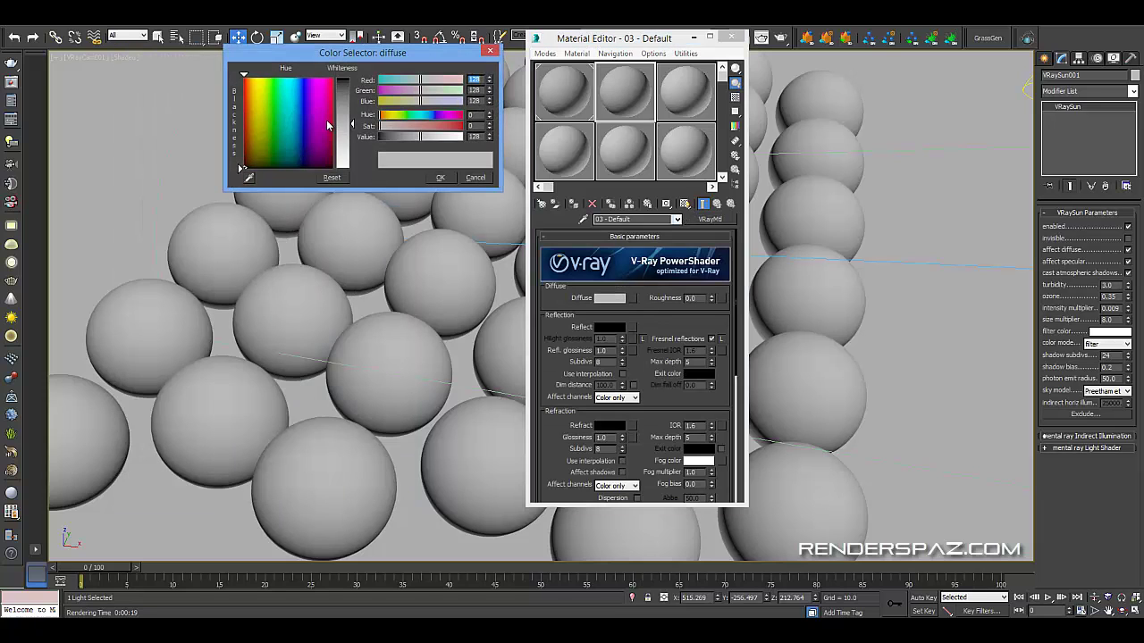
left_click_drag(304, 134, 245, 168)
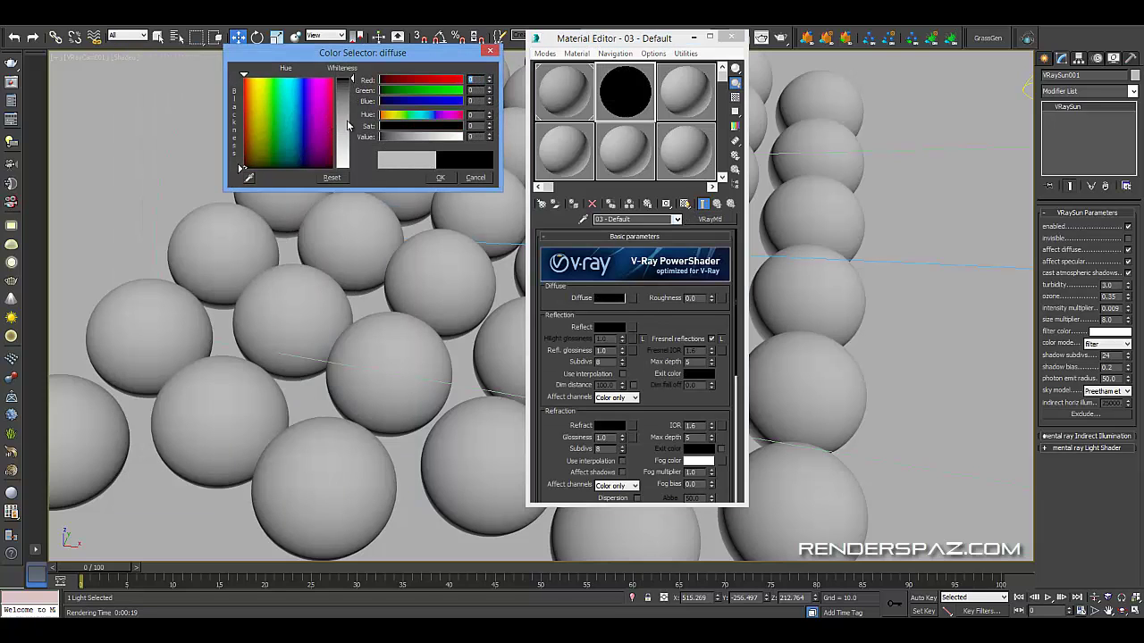
left_click_drag(347, 117, 352, 154)
left_click(440, 177)
left_click(608, 329)
left_click(440, 177)
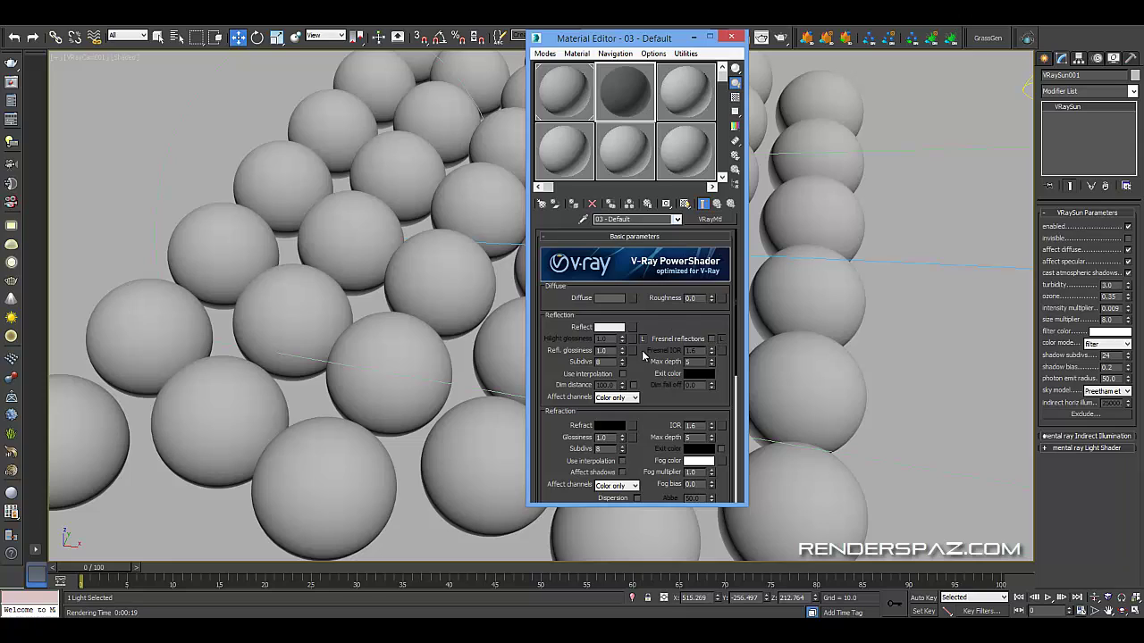
- Turn off Fresnel, set reflection glossiness to 0.75, and assign the material to Sphere009
left_click(711, 338)
left_click(622, 353)
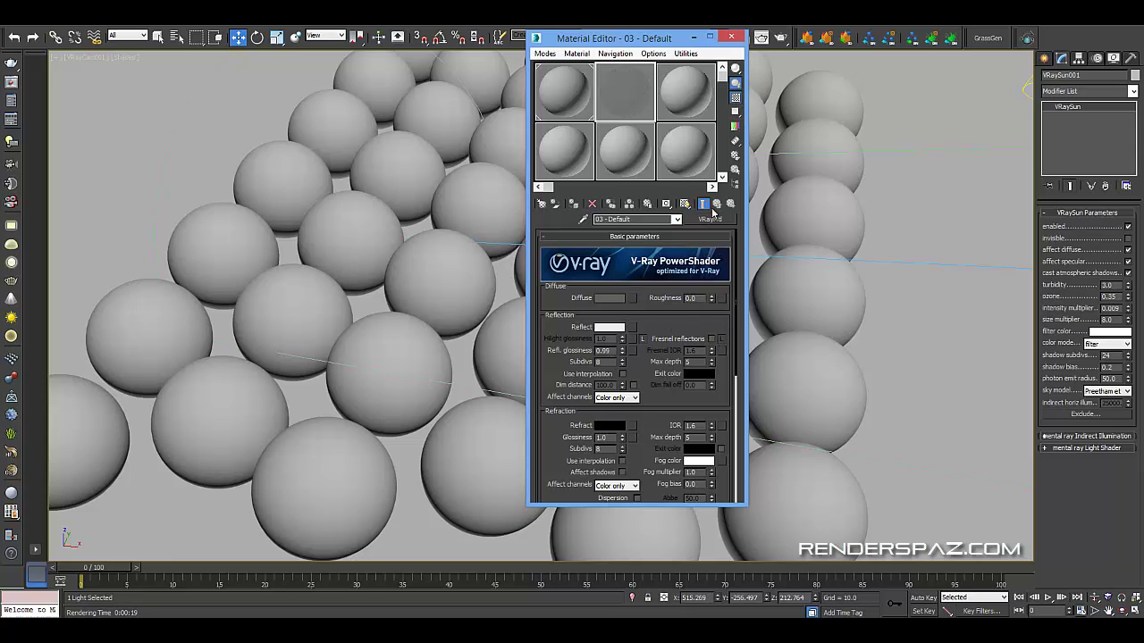
left_click_drag(622, 351, 626, 368)
left_click(641, 339)
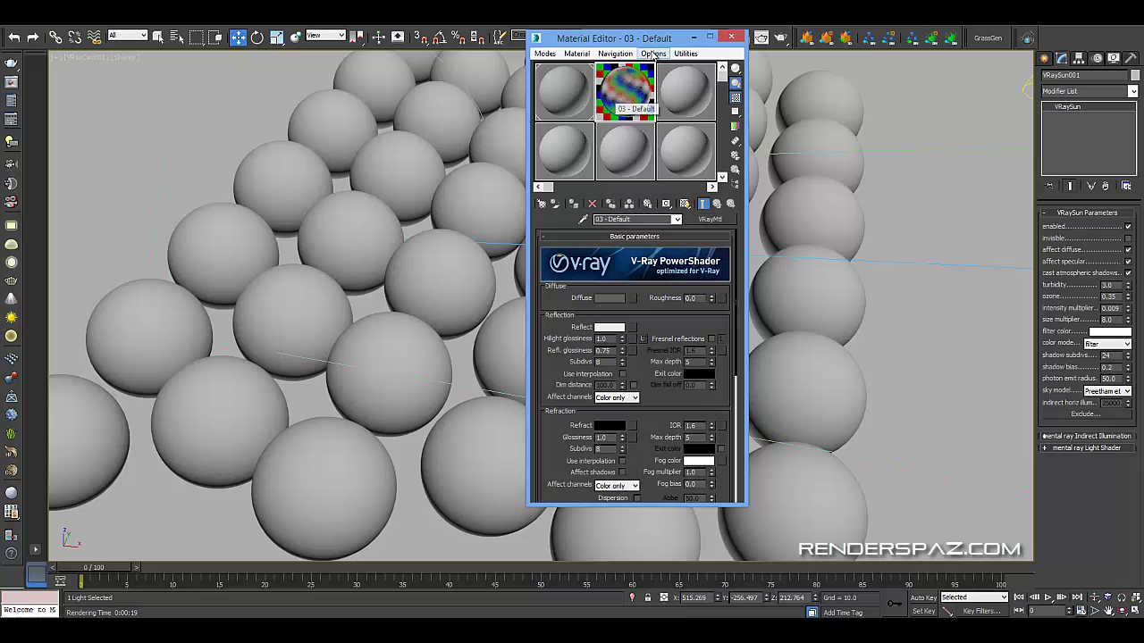
left_click_drag(654, 45, 704, 50)
left_click_drag(679, 99, 444, 273)
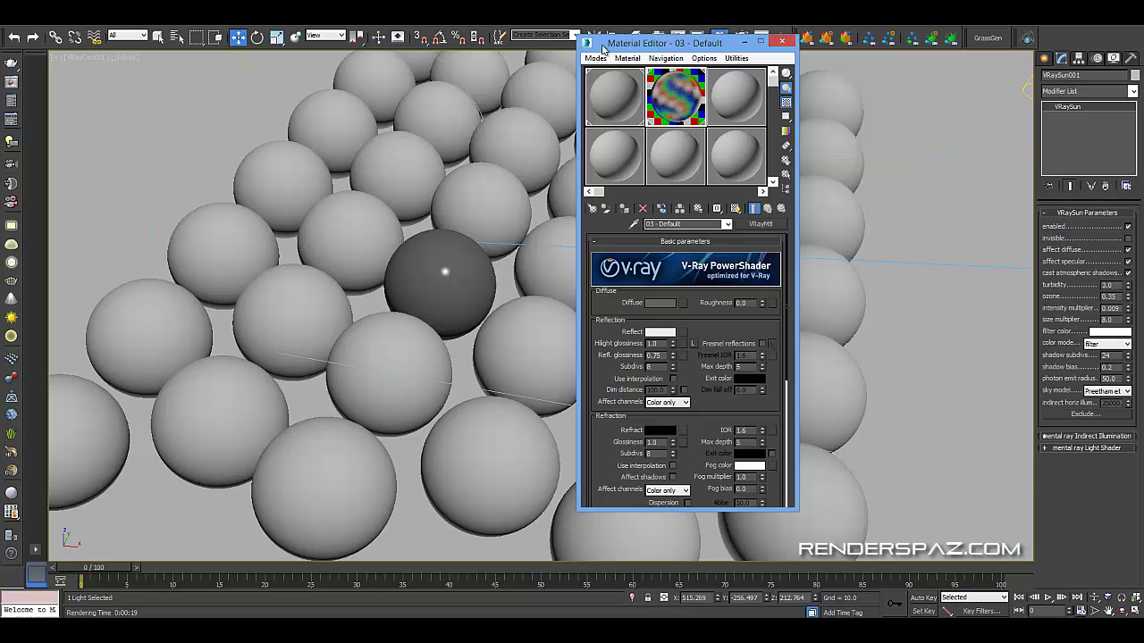
- Render the scene from Rendering > Render
left_click(367, 30)
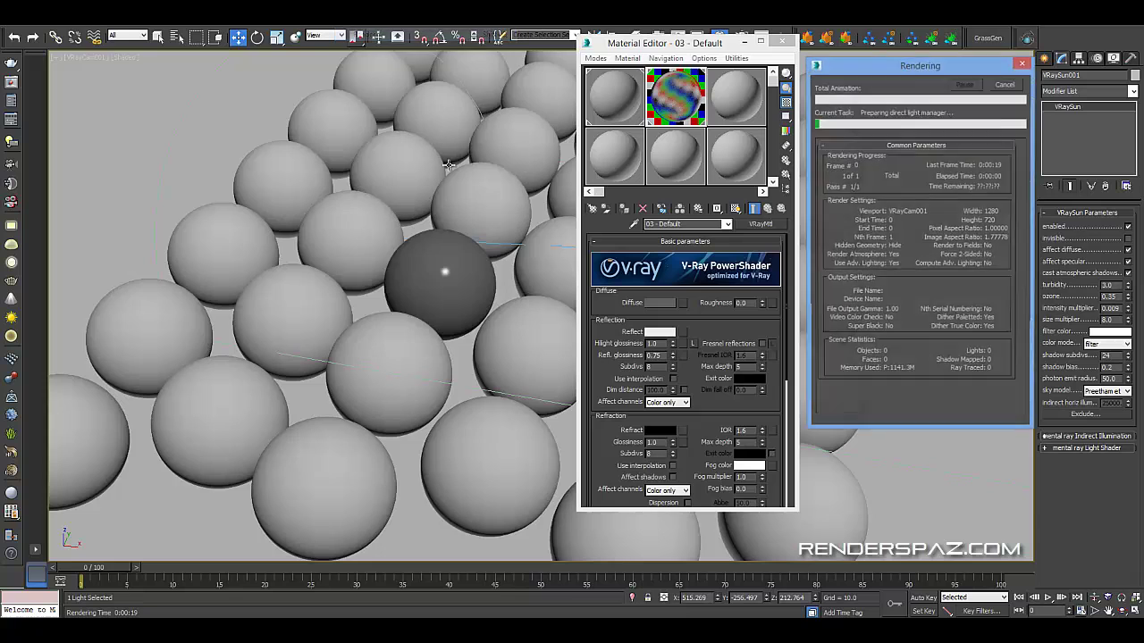
left_click(370, 33)
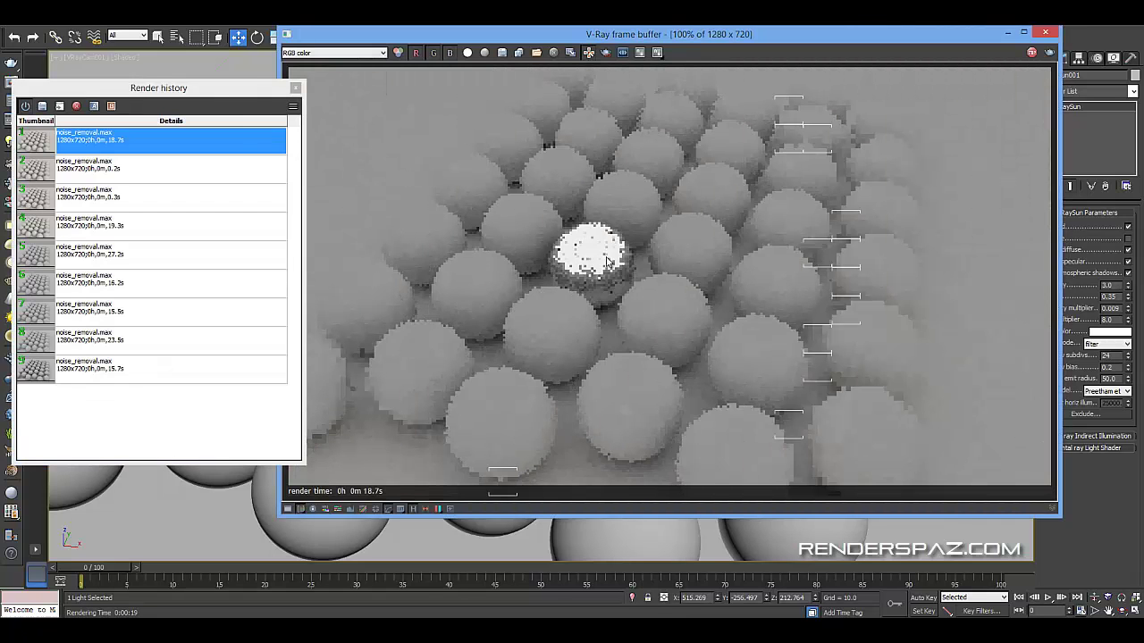
scroll(604, 278, "up", 1)
scroll(603, 277, "down", 1)
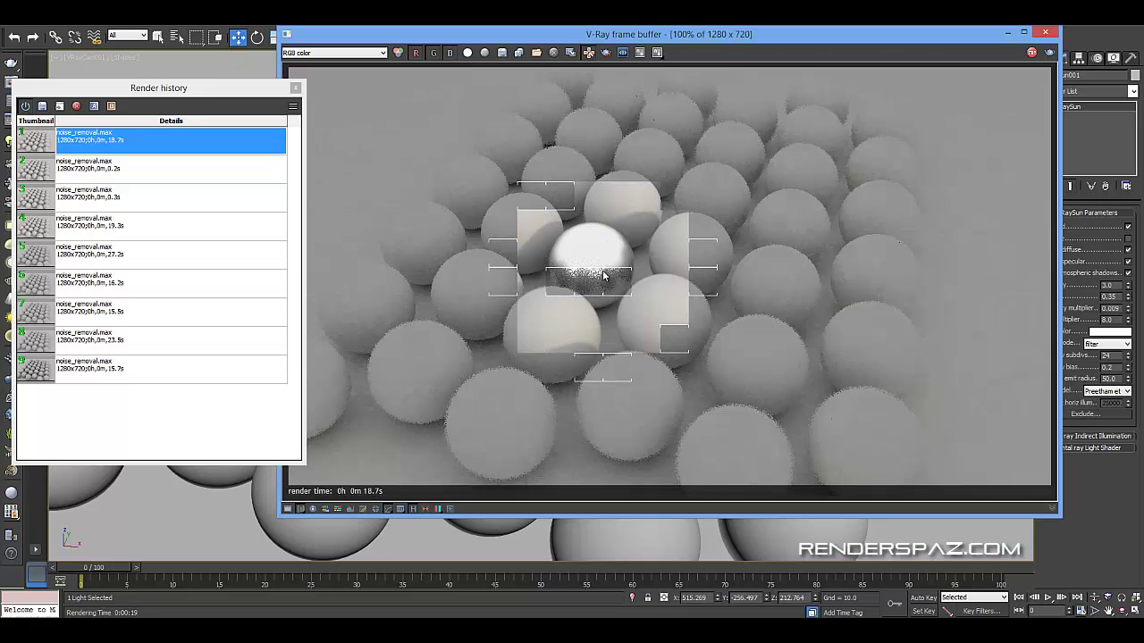
scroll(615, 266, "up", 1)
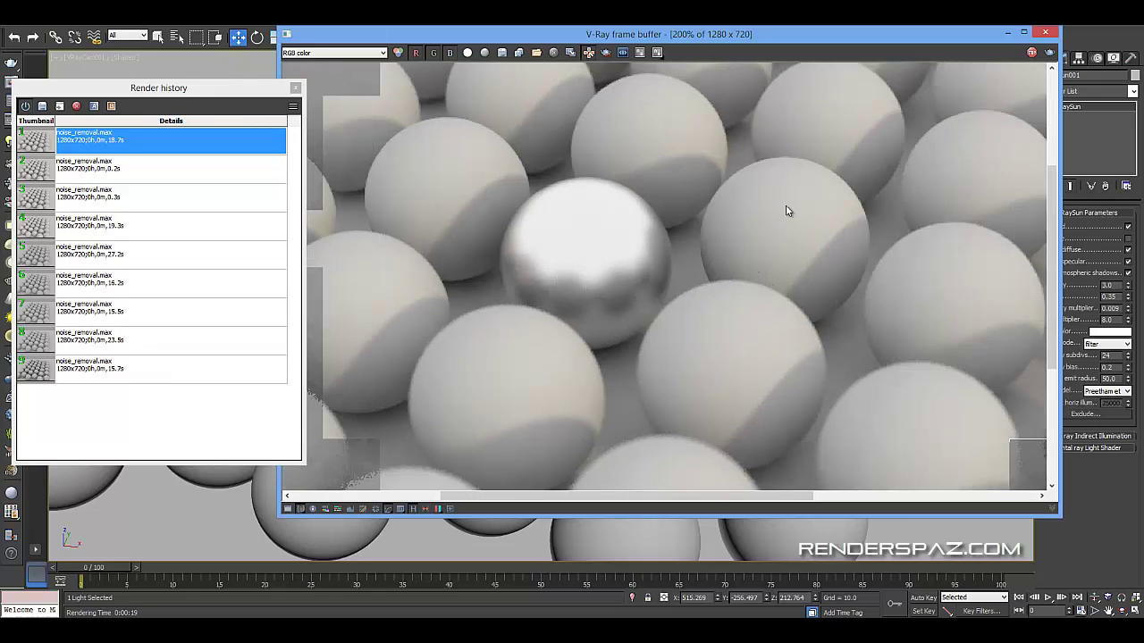
middle_click_drag(615, 291, 650, 307)
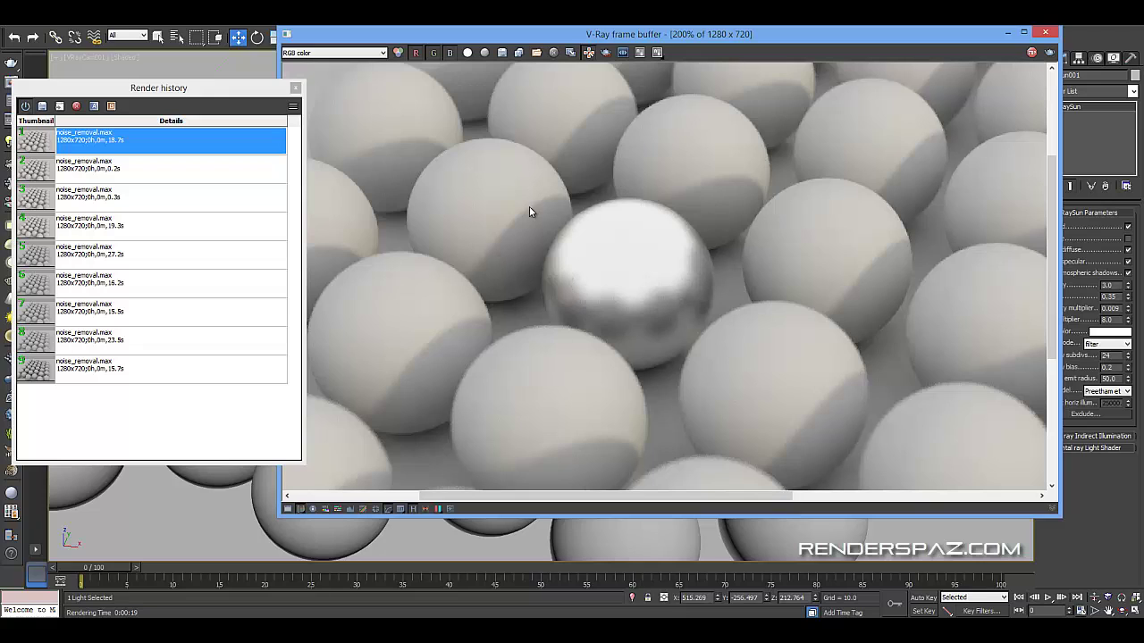
- Zoom and pan the frame buffer to inspect the blurry chrome centre sphere
left_click(585, 300)
scroll(592, 291, "down", 1)
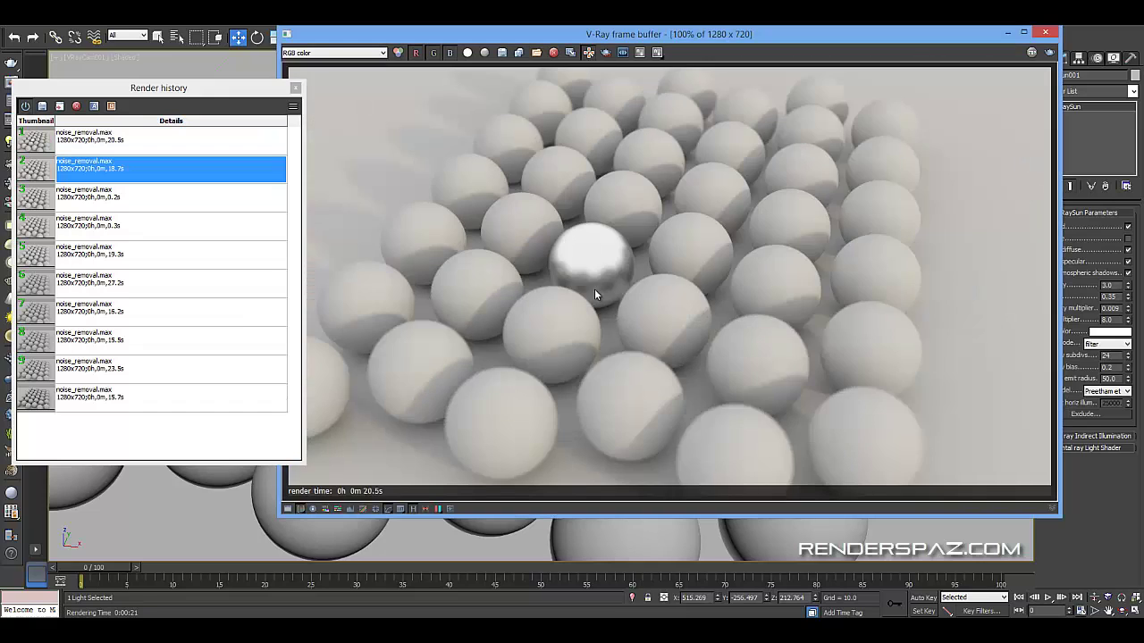
scroll(566, 275, "up", 1)
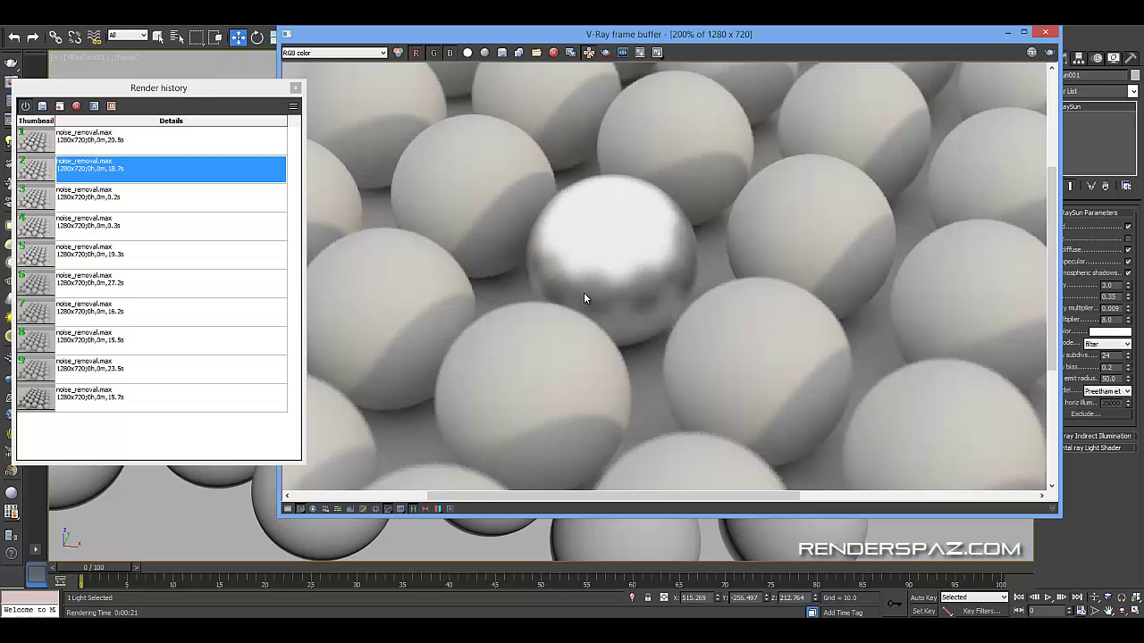
middle_click_drag(618, 284, 636, 326)
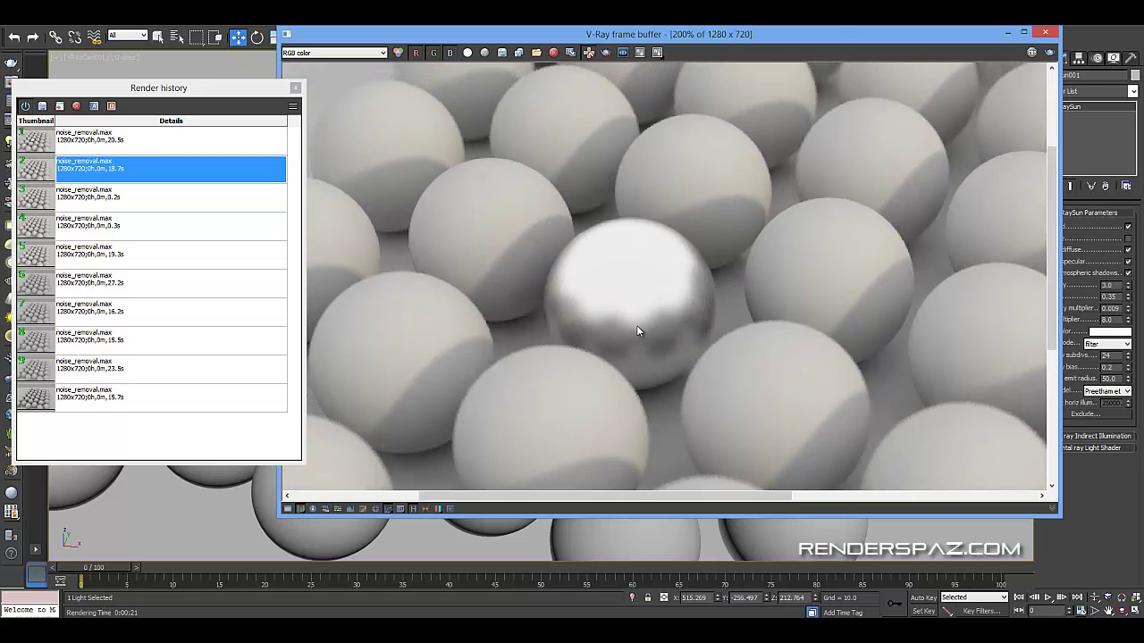
scroll(616, 338, "up", 1)
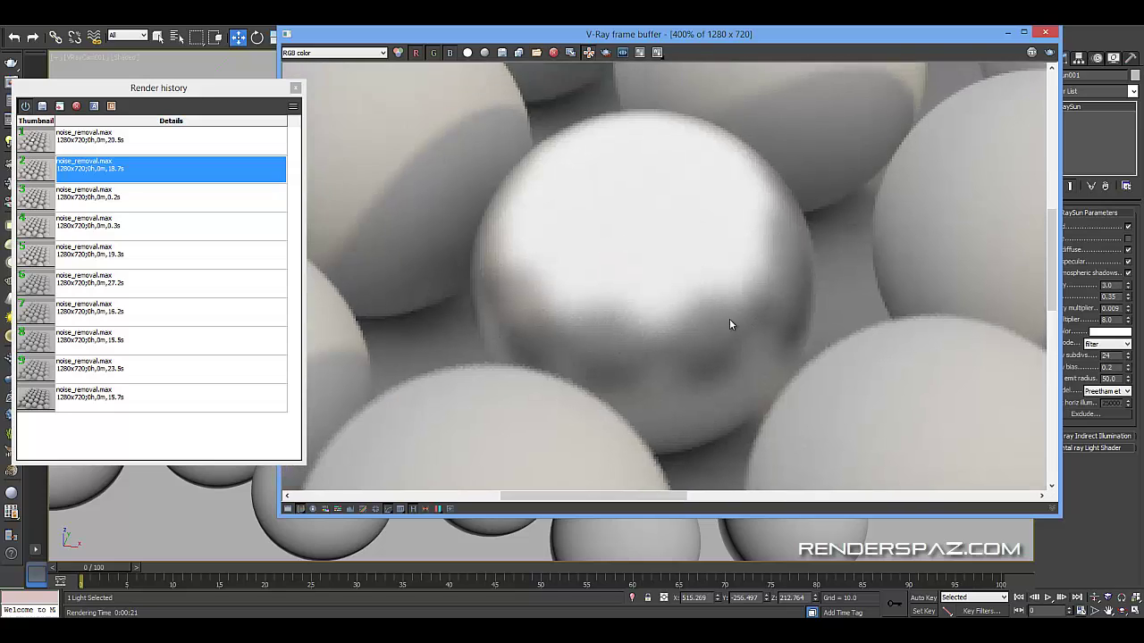
scroll(683, 344, "down", 2)
scroll(640, 227, "up", 1)
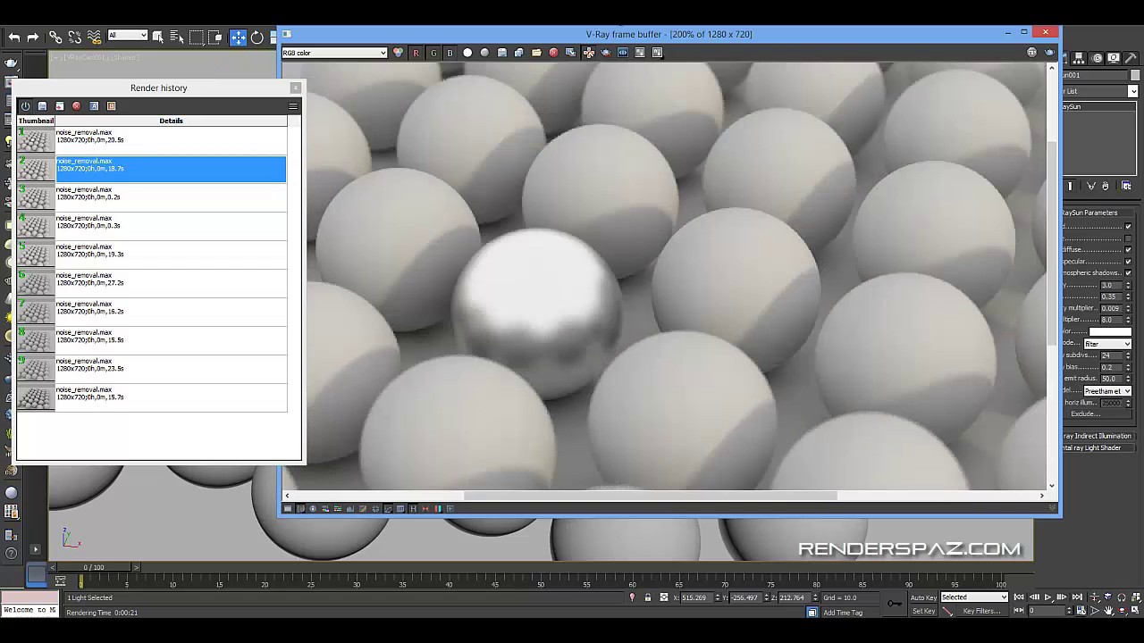
left_click_drag(619, 40, 174, 60)
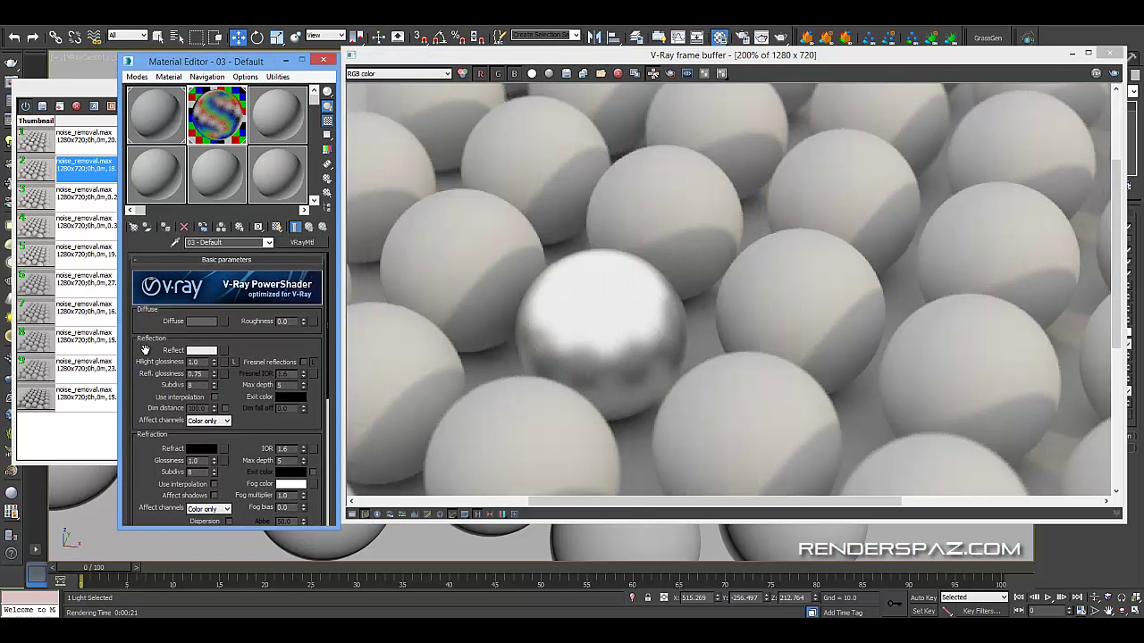
- Re-render the scene with VRayMtl reflection subdivs at 24 and bring up the render history
scroll(147, 354, "down", 1)
scroll(147, 353, "down", 1)
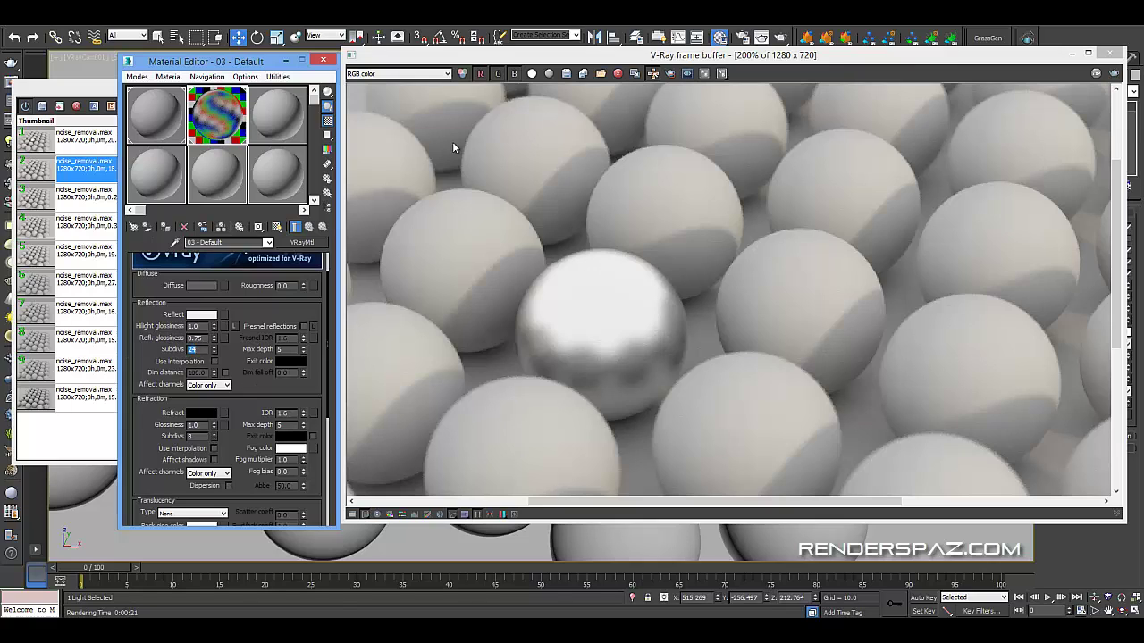
left_click(1115, 74)
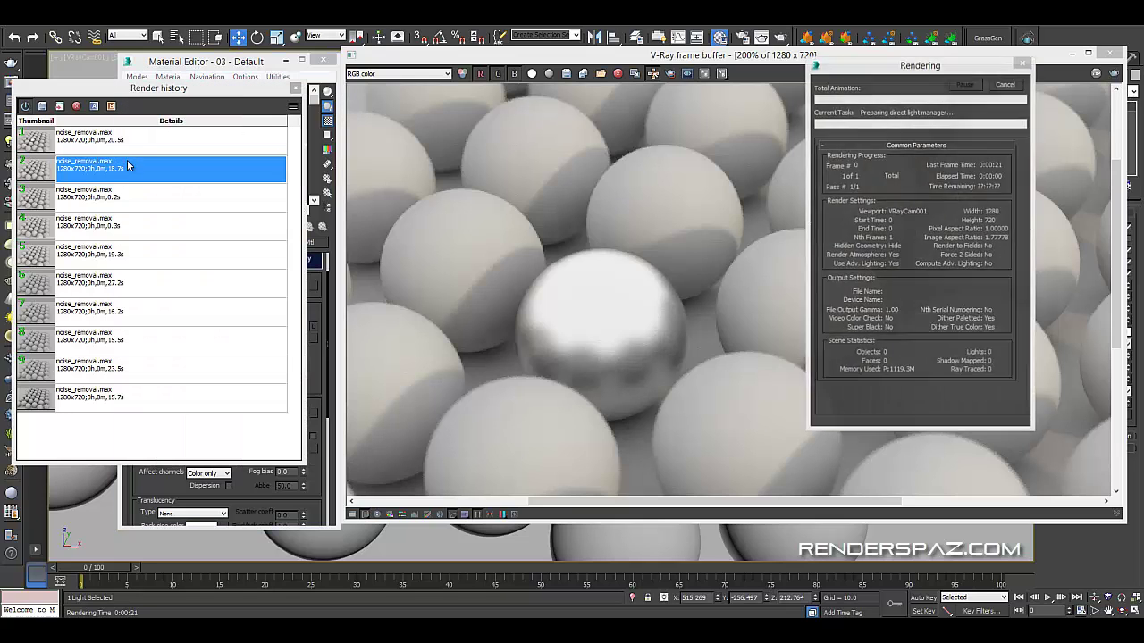
left_click(124, 149)
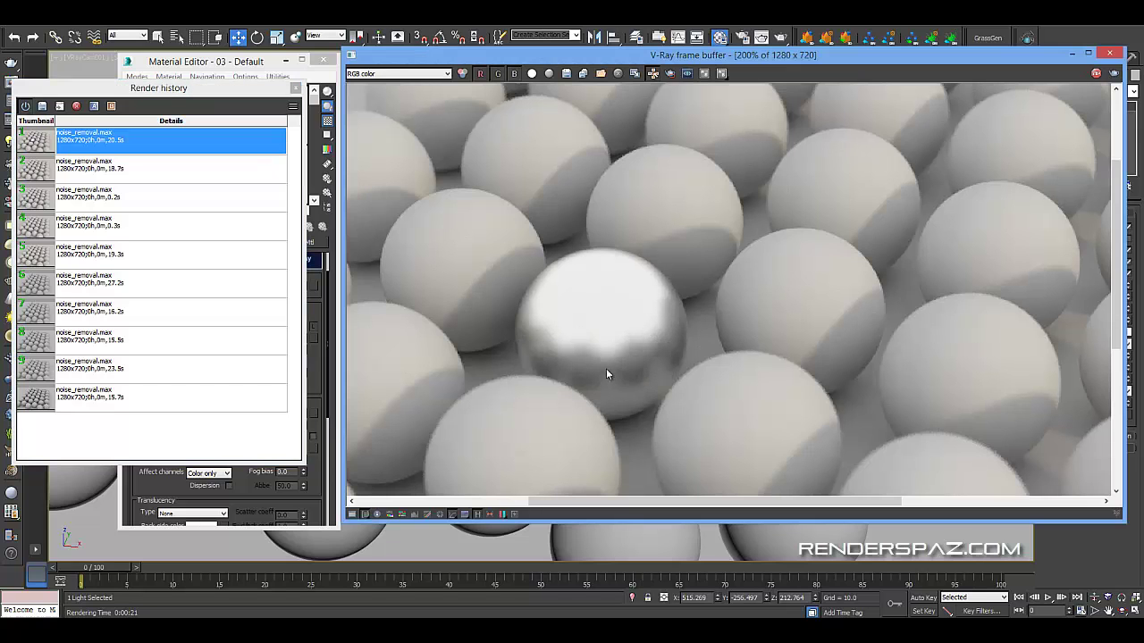
- Zoom the V-Ray frame buffer onto the chrome sphere while flipping between the two latest renders
scroll(630, 357, "down", 3)
scroll(670, 260, "up", 3)
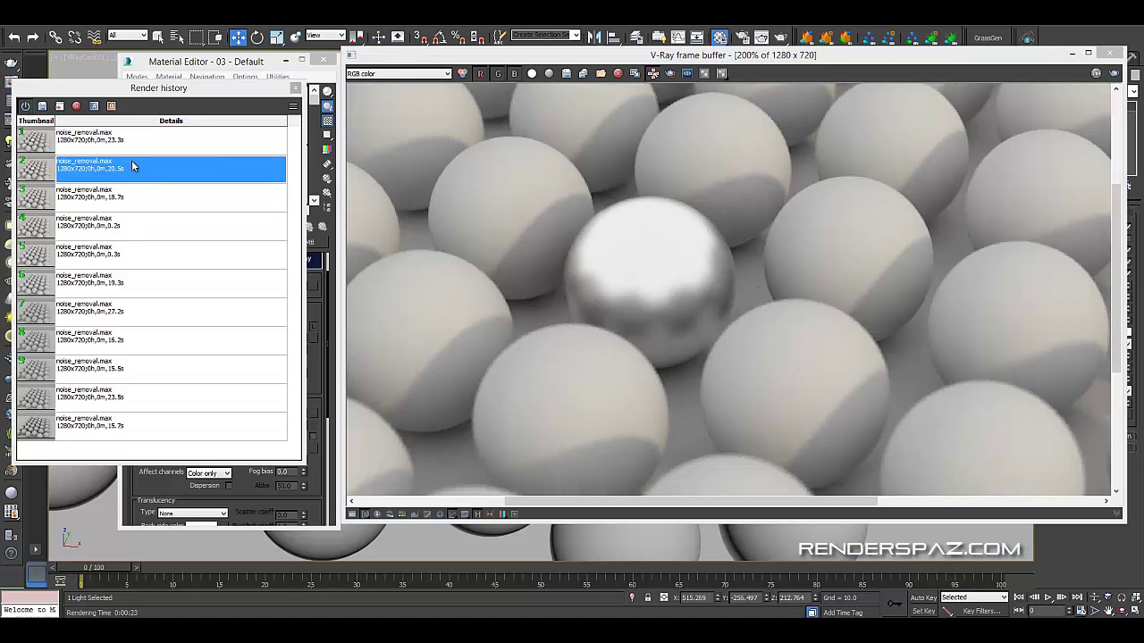
left_click(105, 143)
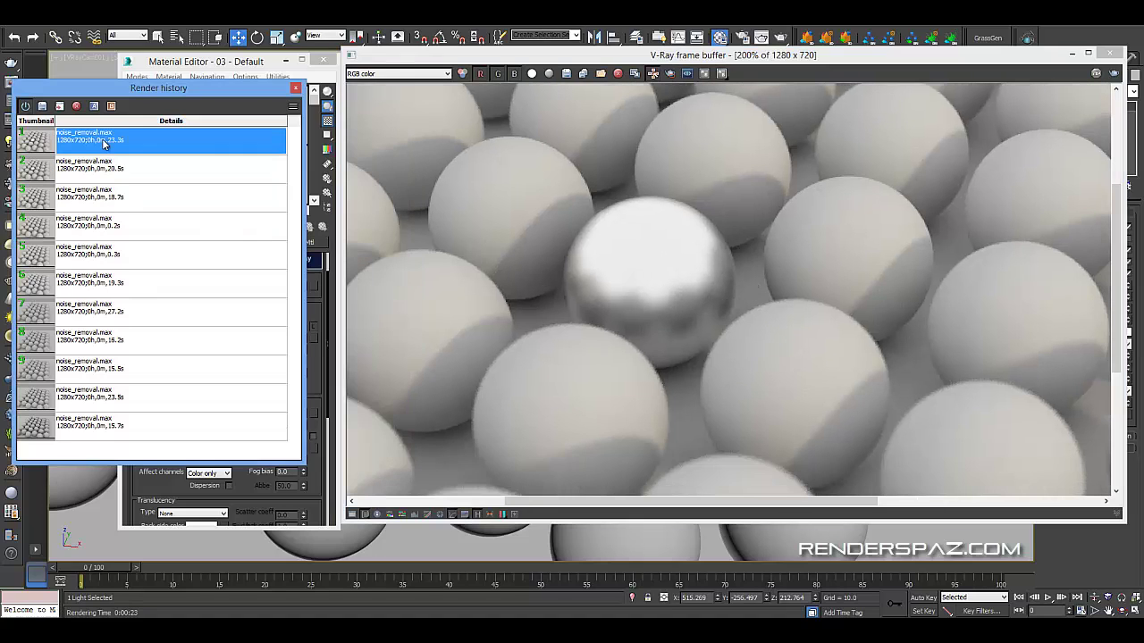
left_click(102, 169)
left_click(682, 313)
scroll(652, 317, "up", 1)
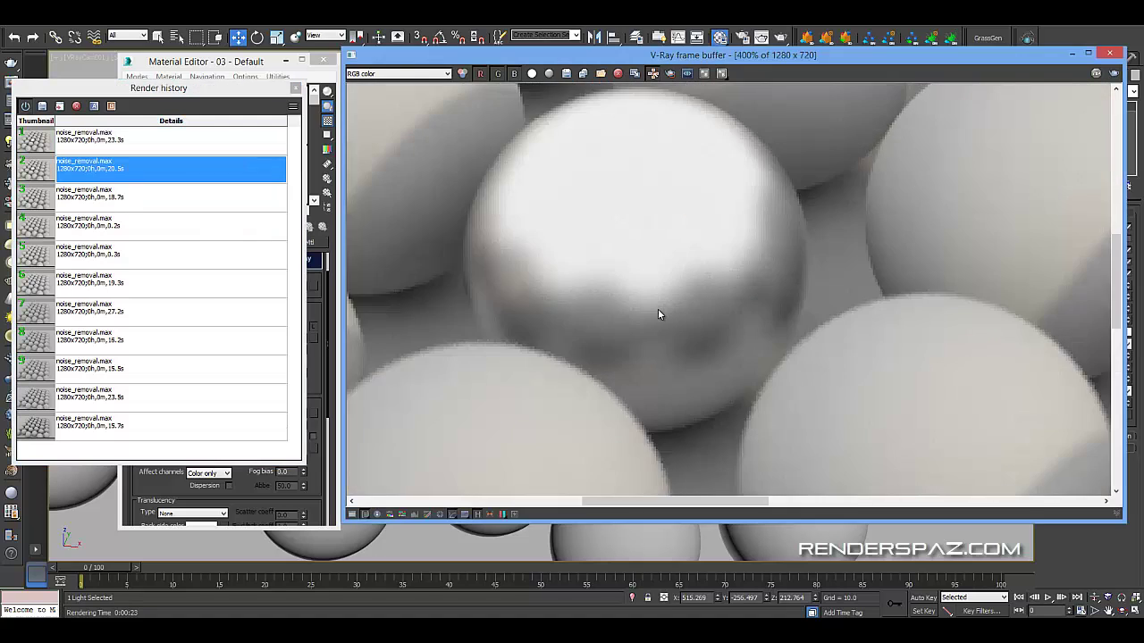
- Alternate between the 23.3 s and 20.5 s renders, finishing on the 23.3 s render
double_click(184, 147)
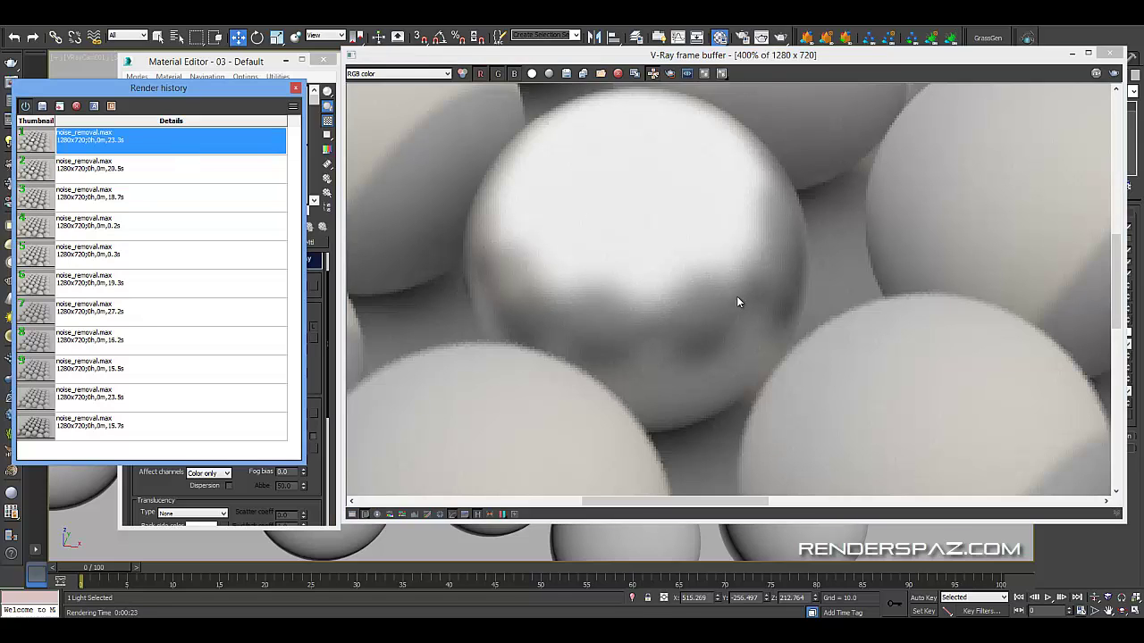
left_click(146, 168)
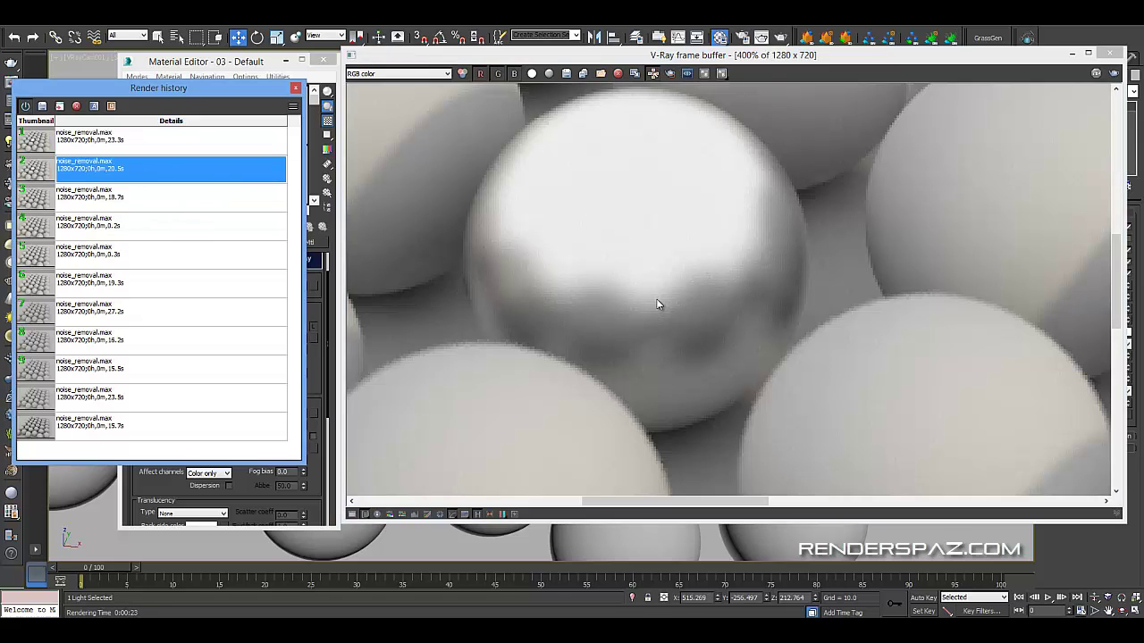
left_click(117, 149)
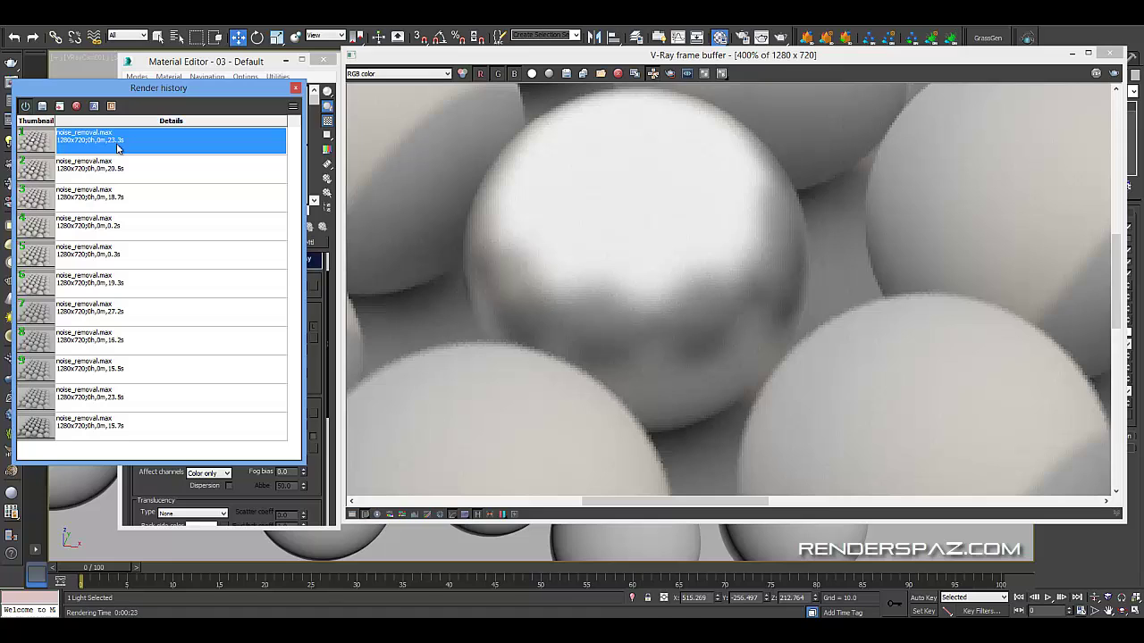
right_click(679, 303, "ctrl")
left_click(146, 168)
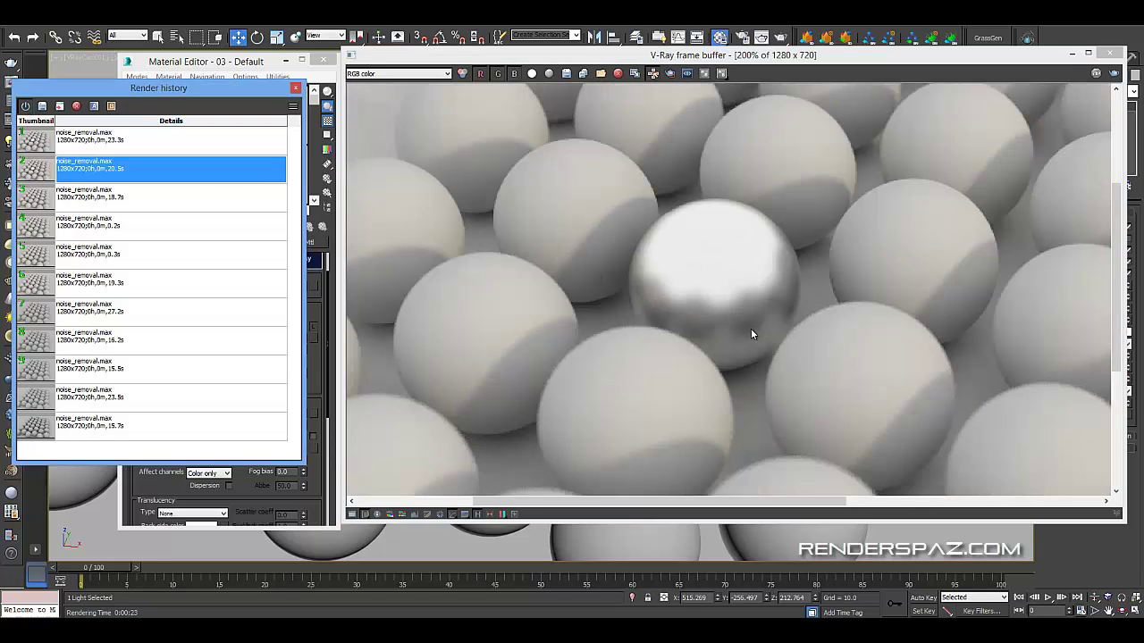
left_click(133, 141)
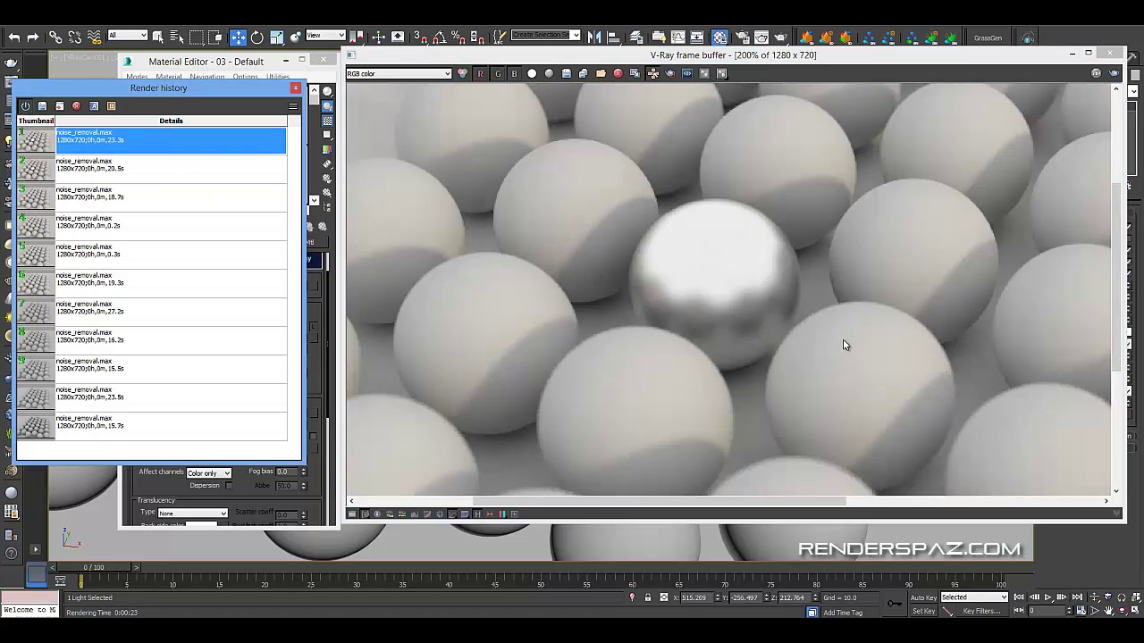
scroll(846, 348, "down", 4)
scroll(740, 311, "up", 3)
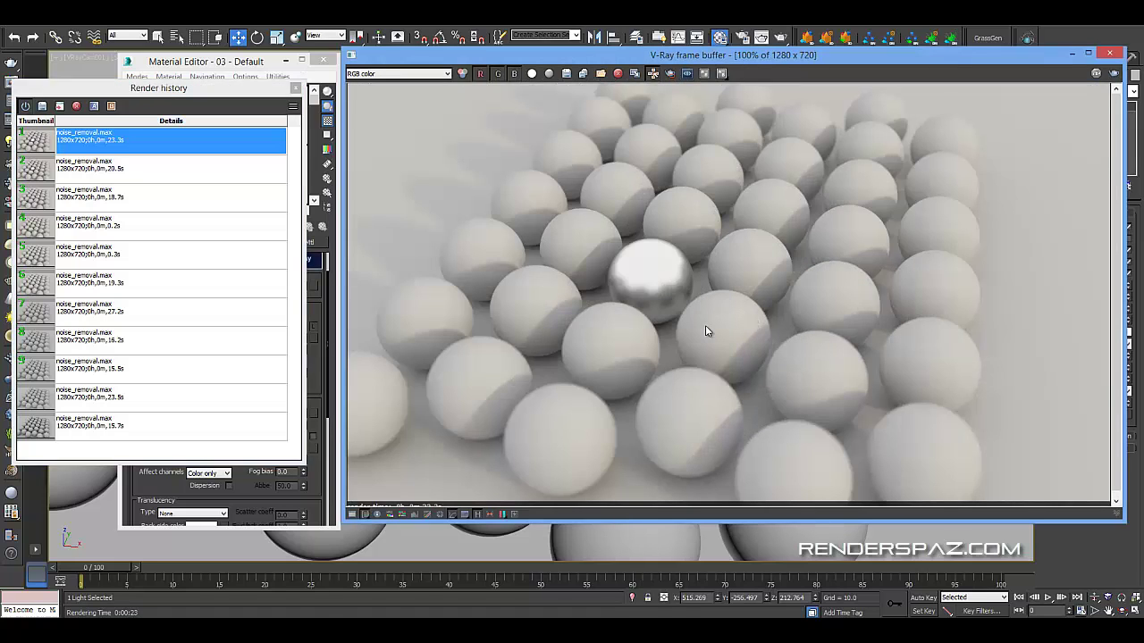